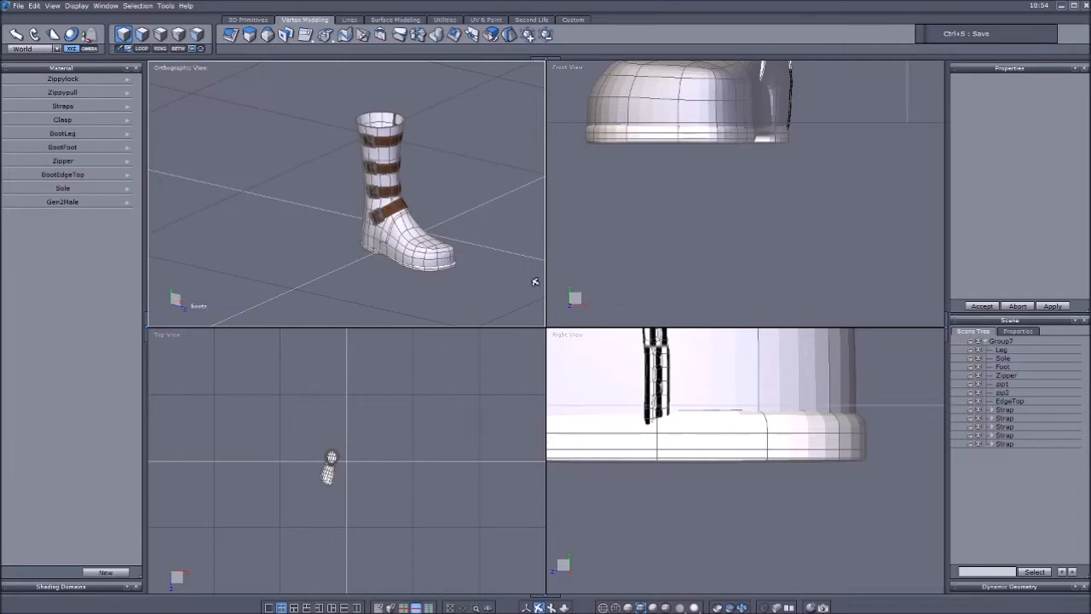
Examine the strapped boot's overall shape, straps and zipper in the orthographic, front and right views.
mouse_move(482, 268)
right_mouse_down()
mouse_move(475, 272)
mouse_move(487, 265)
right_mouse_up()
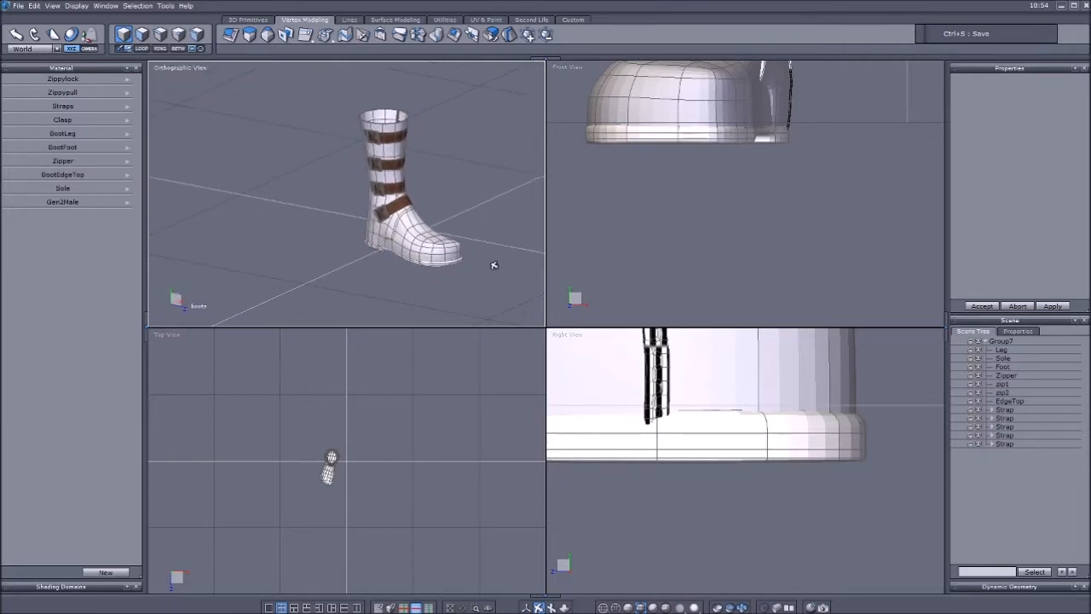
scroll(467, 242, "down", 3)
right_click_drag(416, 250, 476, 227)
scroll(471, 228, "up", 3)
scroll(454, 234, "up", 1)
scroll(450, 236, "down", 3)
right_click_drag(387, 250, 377, 254)
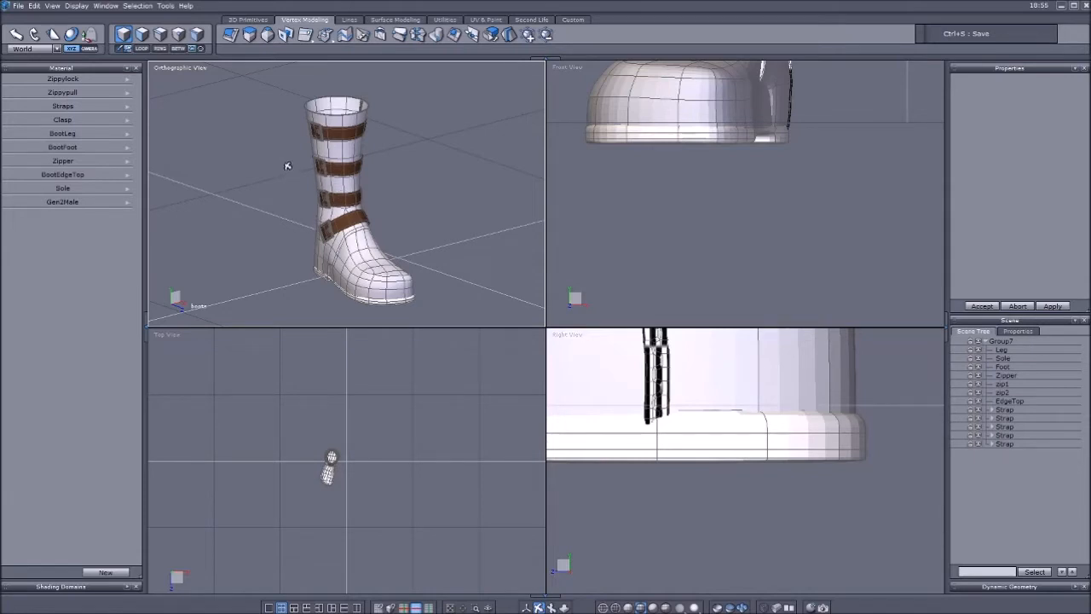
scroll(698, 196, "down", 3)
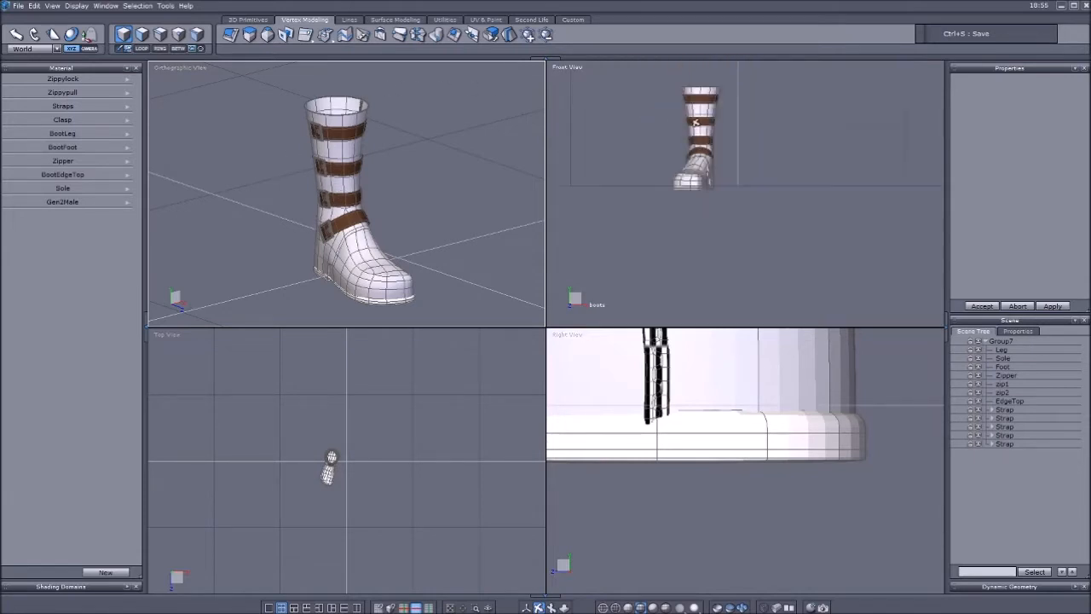
scroll(696, 132, "up", 1)
scroll(692, 395, "down", 5)
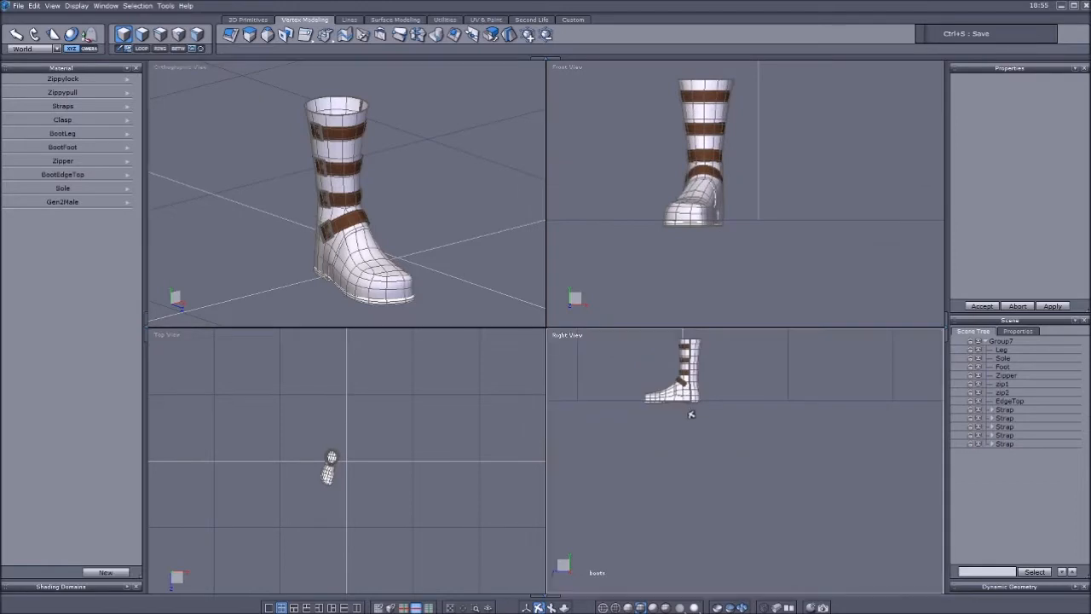
scroll(677, 369, "up", 3)
middle_click_drag(390, 253, 453, 211)
scroll(426, 209, "up", 2)
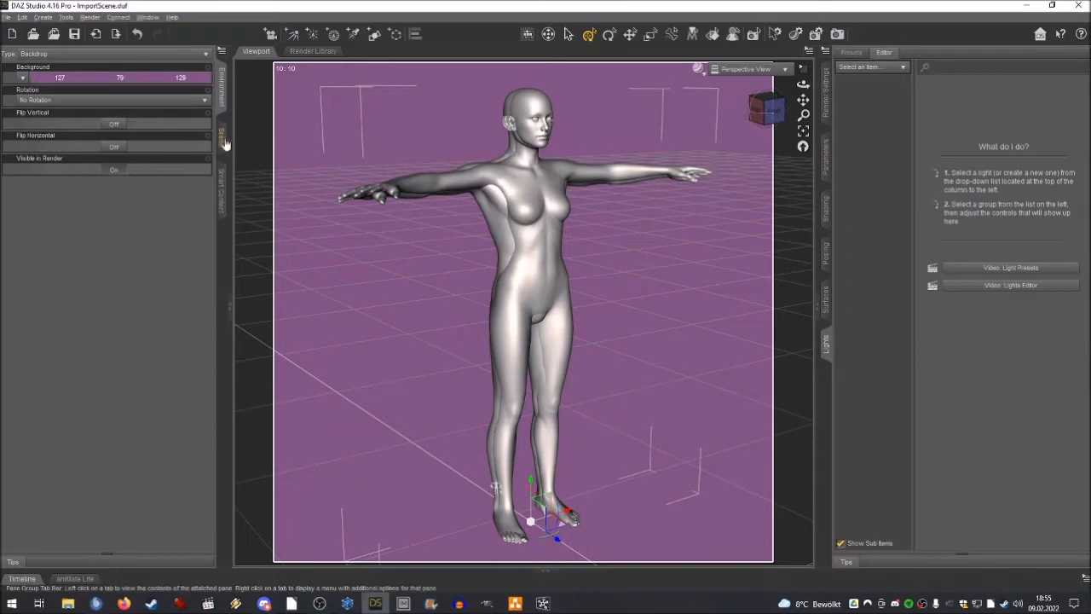
Hide the Genesis 2 Female figure in the DAZ Studio scene.
left_click(221, 138)
left_click(9, 107)
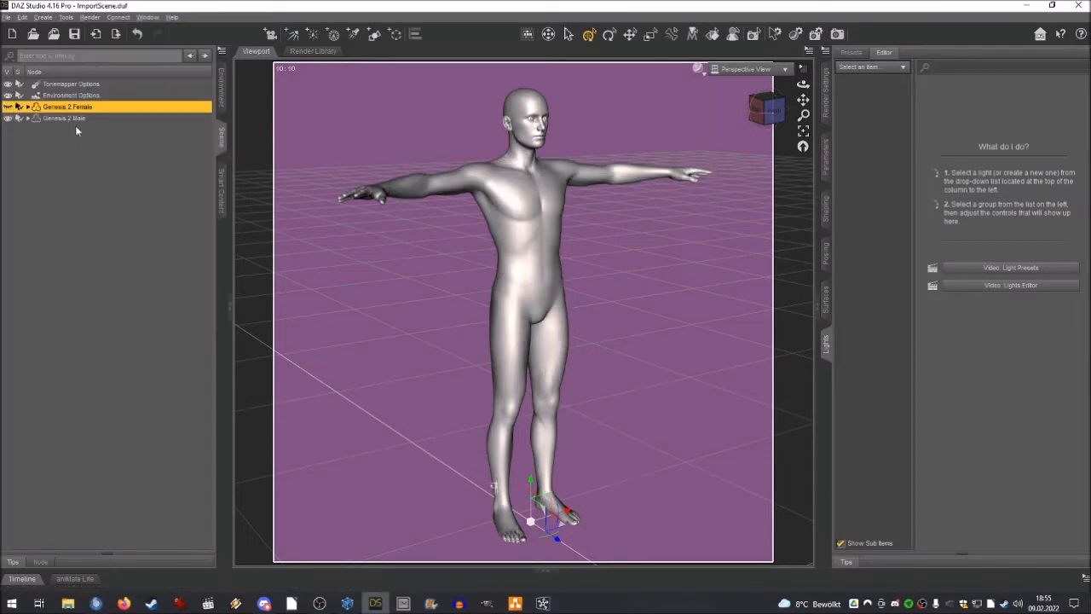
Load the Strapped Boot R footwear onto the Genesis 2 Male figure.
left_click(70, 119)
left_click(222, 176)
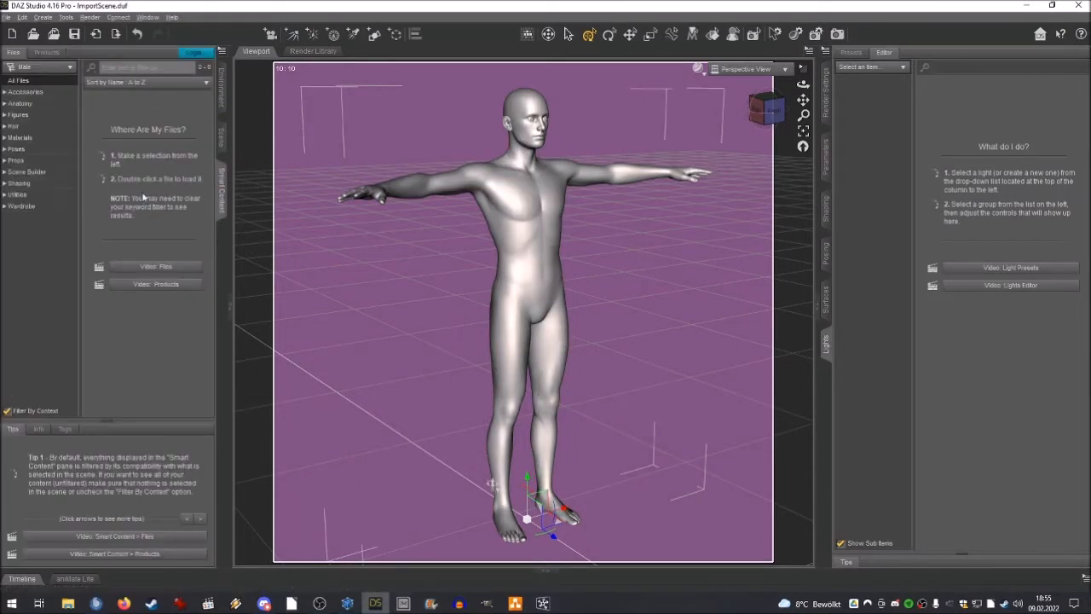
left_click(18, 206)
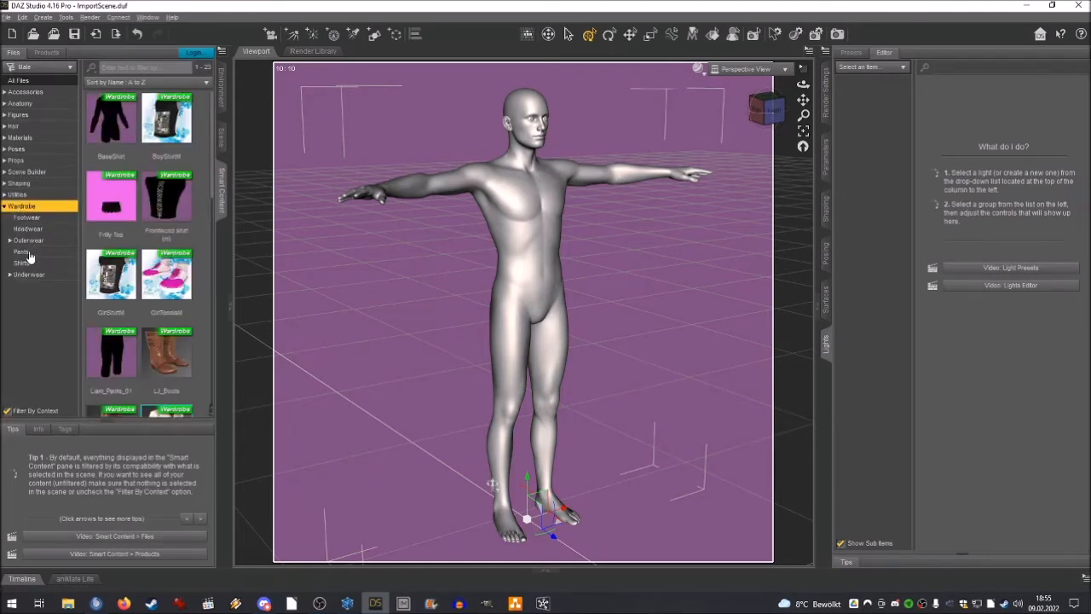
left_click(26, 218)
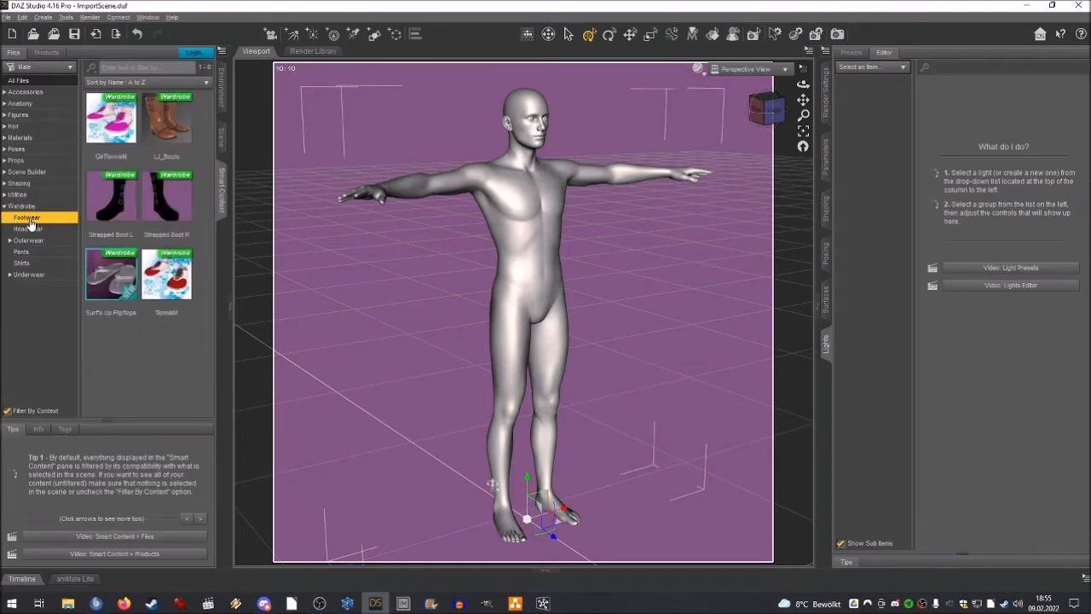
double_click(162, 211)
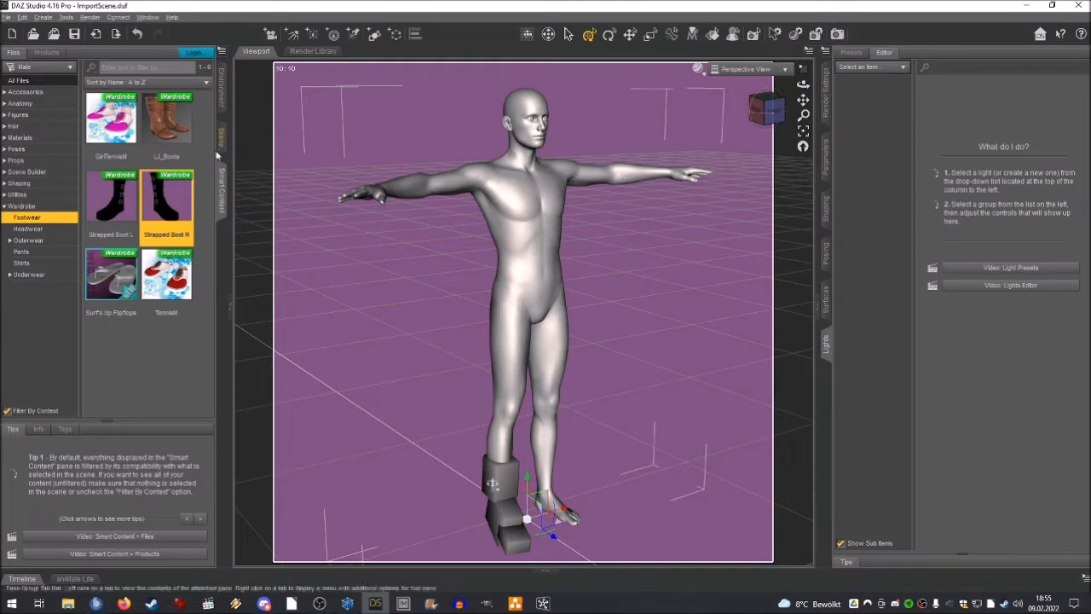
Delete Boot R from the Genesis 2 Male figure and collapse the figure's hierarchy.
left_click(221, 146)
left_click(28, 119)
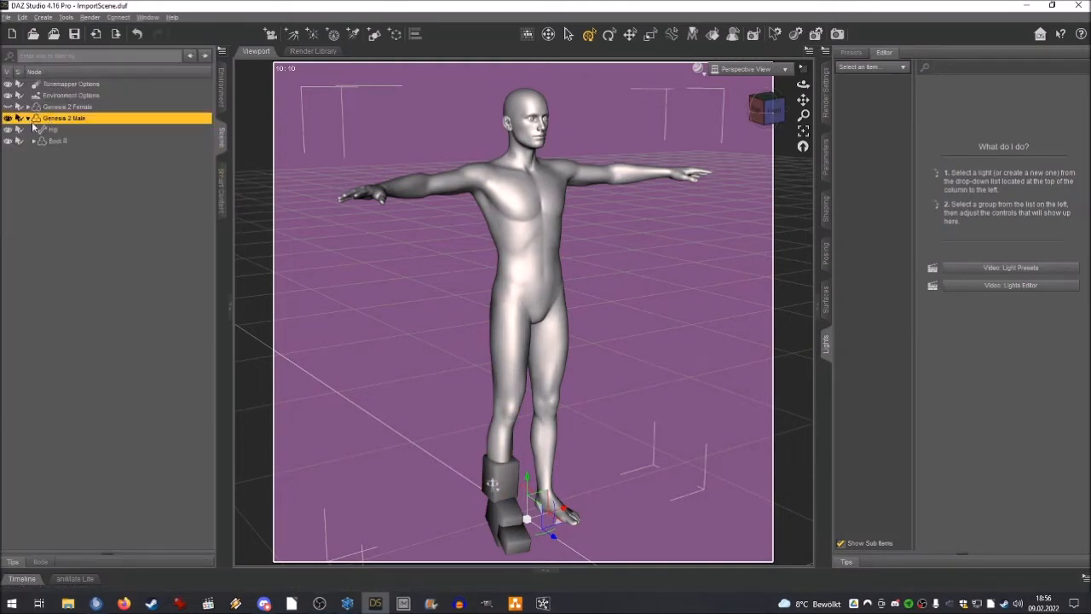
left_click(60, 141)
key("Delete")
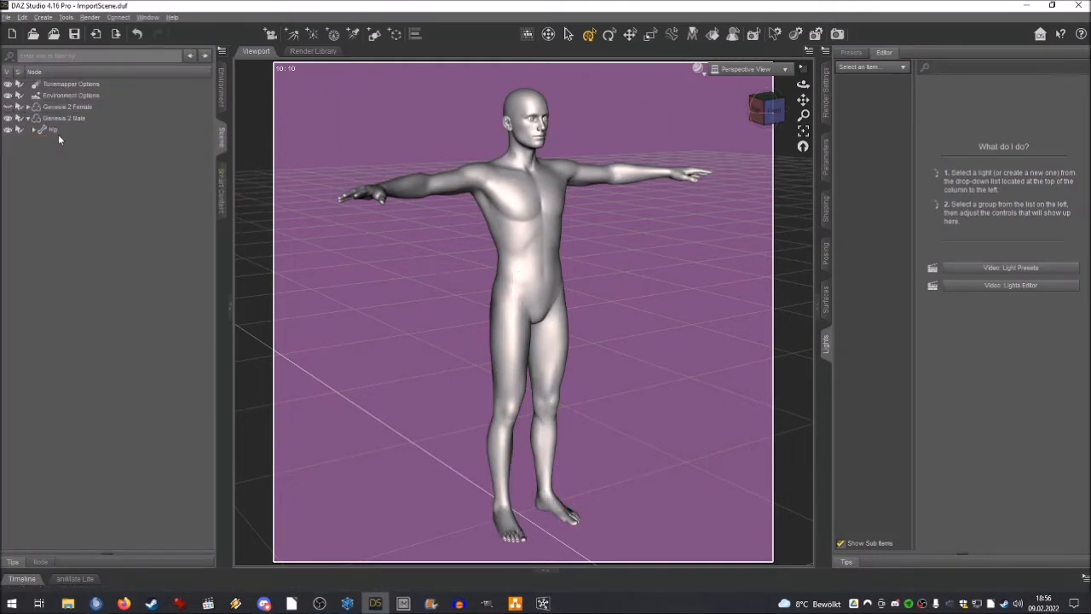
left_click(28, 119)
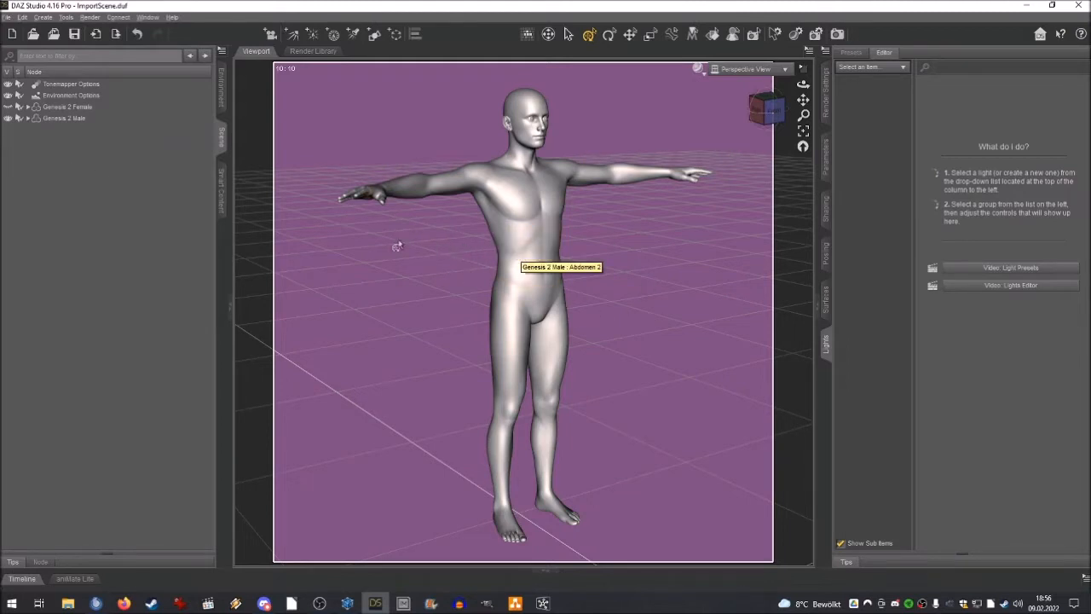
Show the Genesis 2 Female figure for comparison with the male, examine it from several angles, and hide it again.
left_click_drag(769, 122, 794, 102)
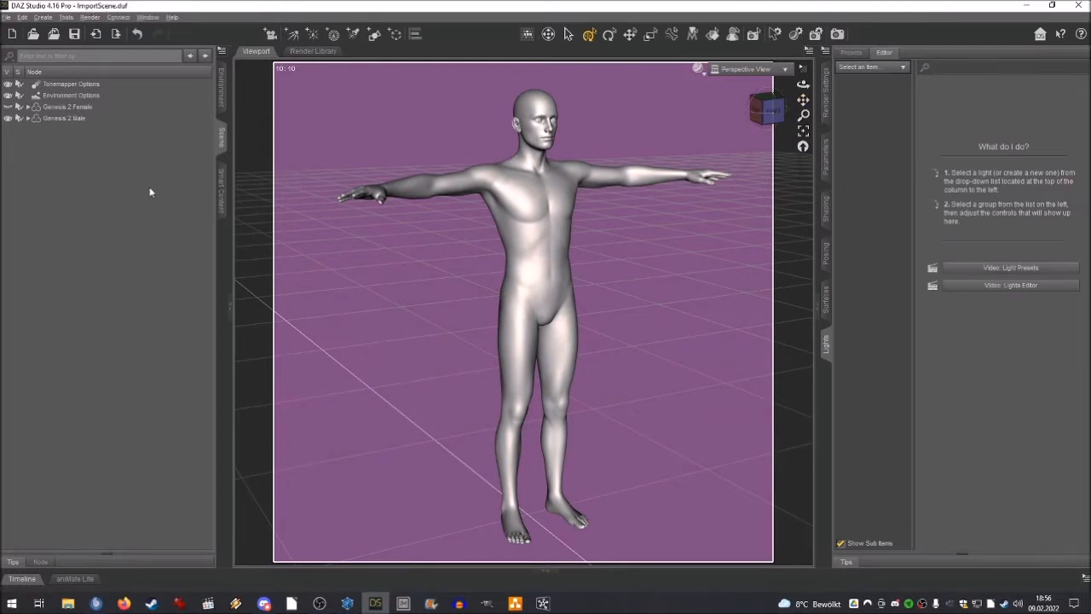
left_click(9, 108)
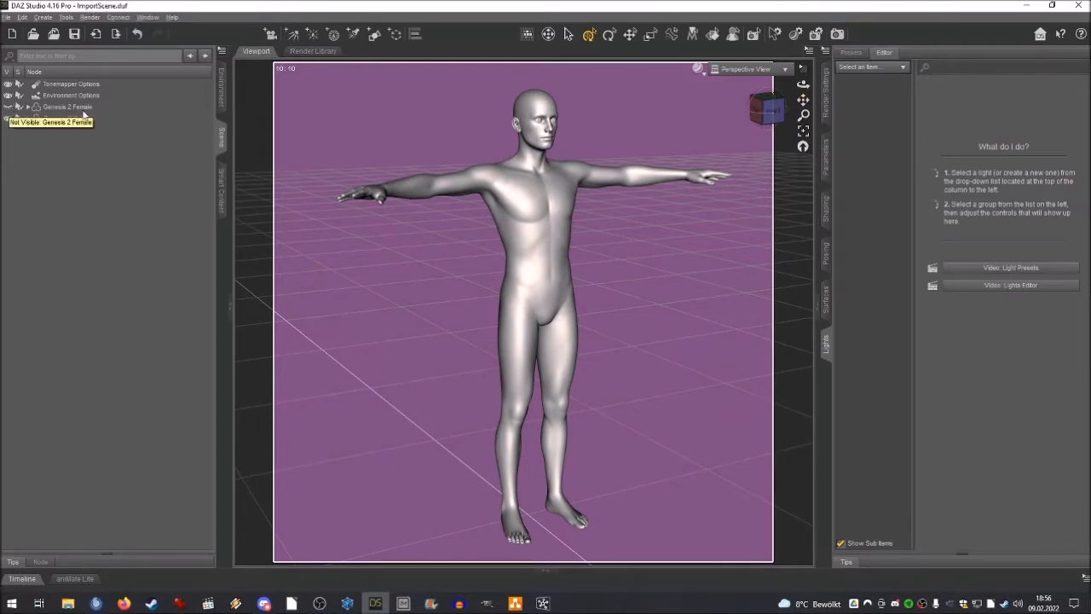
left_click(8, 107)
left_click_drag(747, 126, 687, 172)
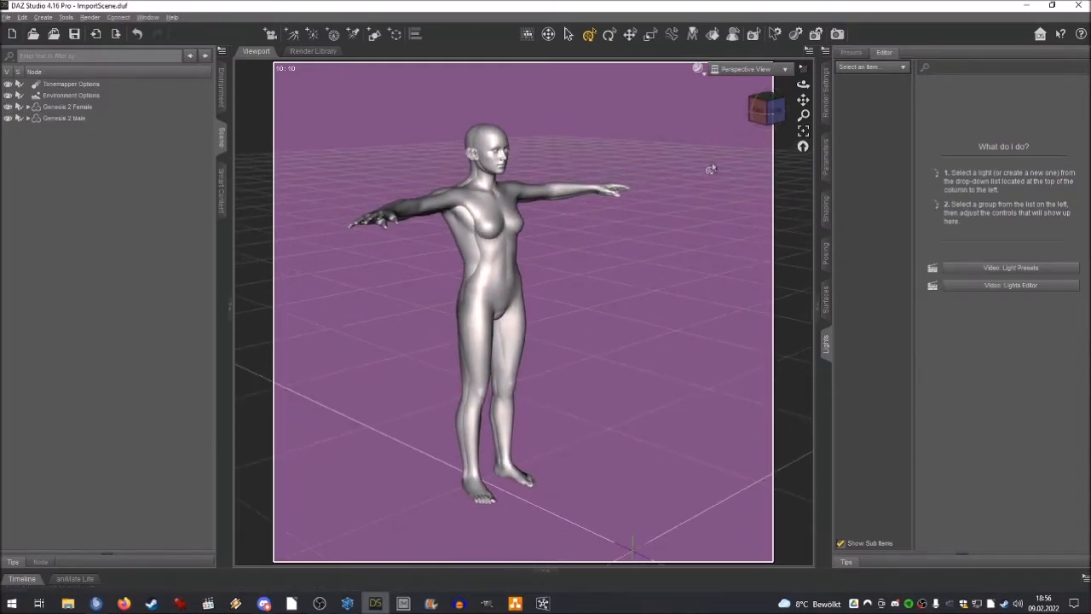
left_click_drag(741, 128, 693, 302)
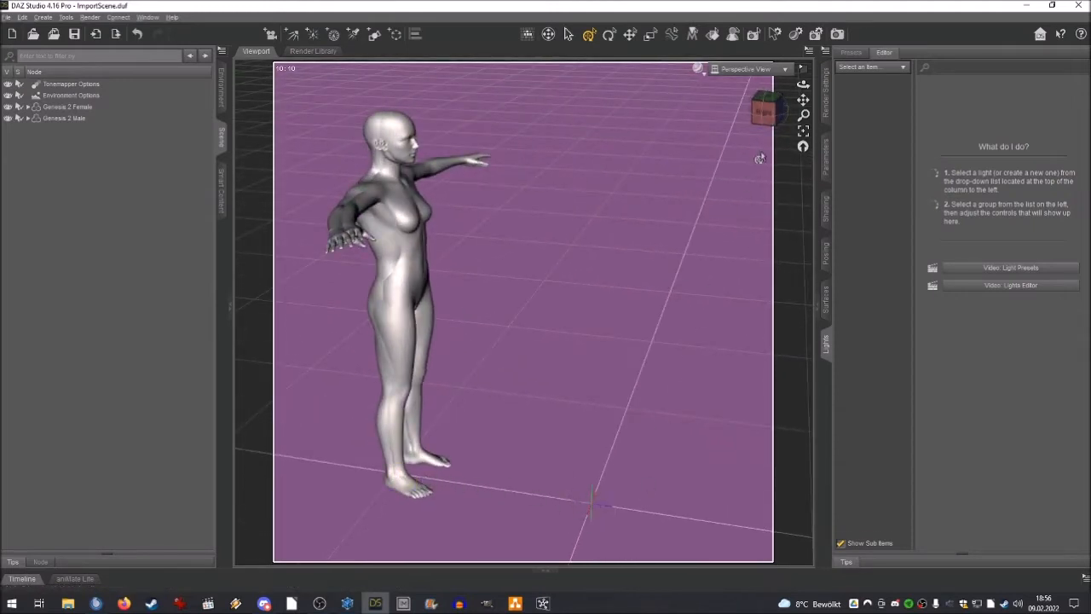
left_click(763, 109)
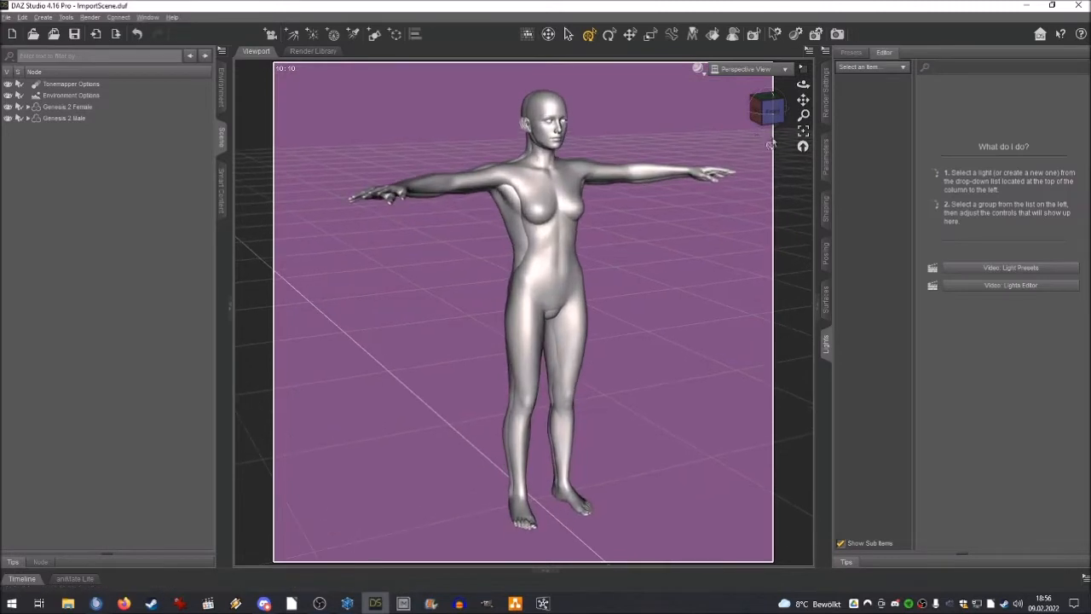
left_click_drag(801, 101, 784, 105)
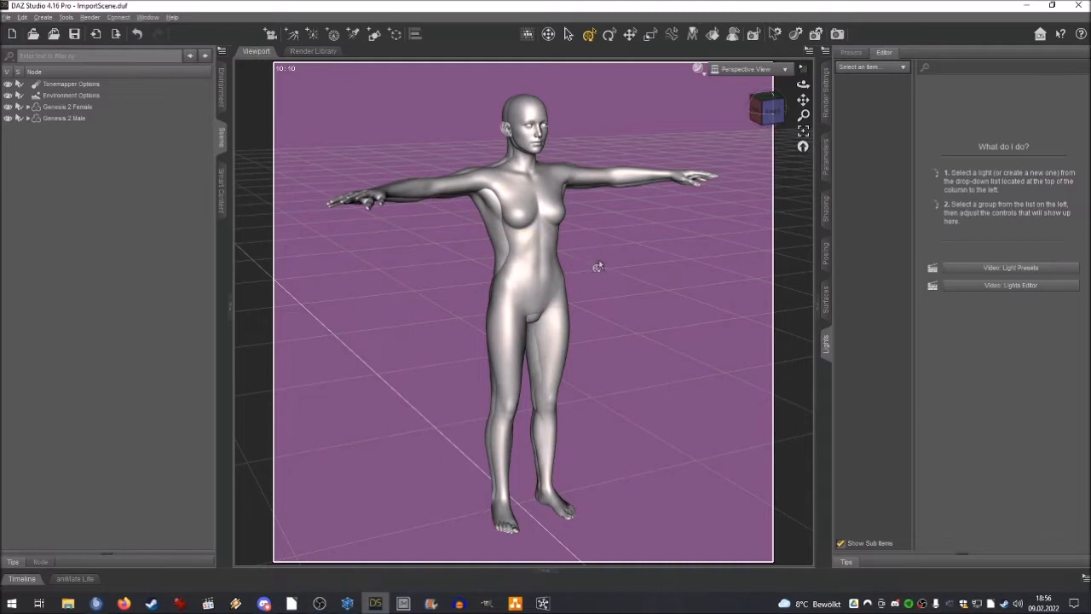
left_click(7, 107)
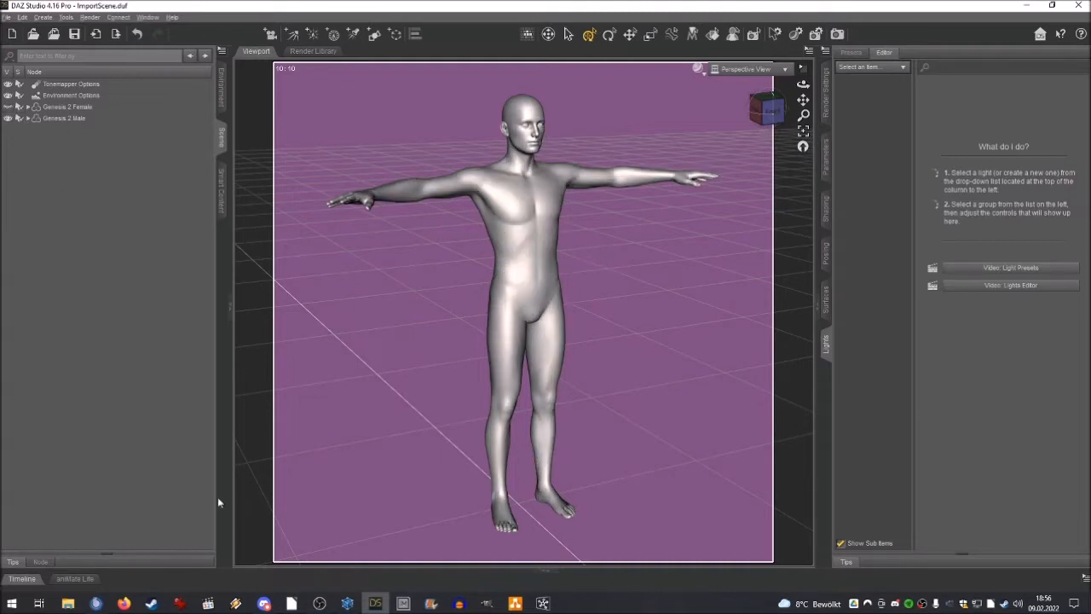
Switch to Hexagon, select the boot's Leg object and replace the top view with the UV View.
left_click(349, 604)
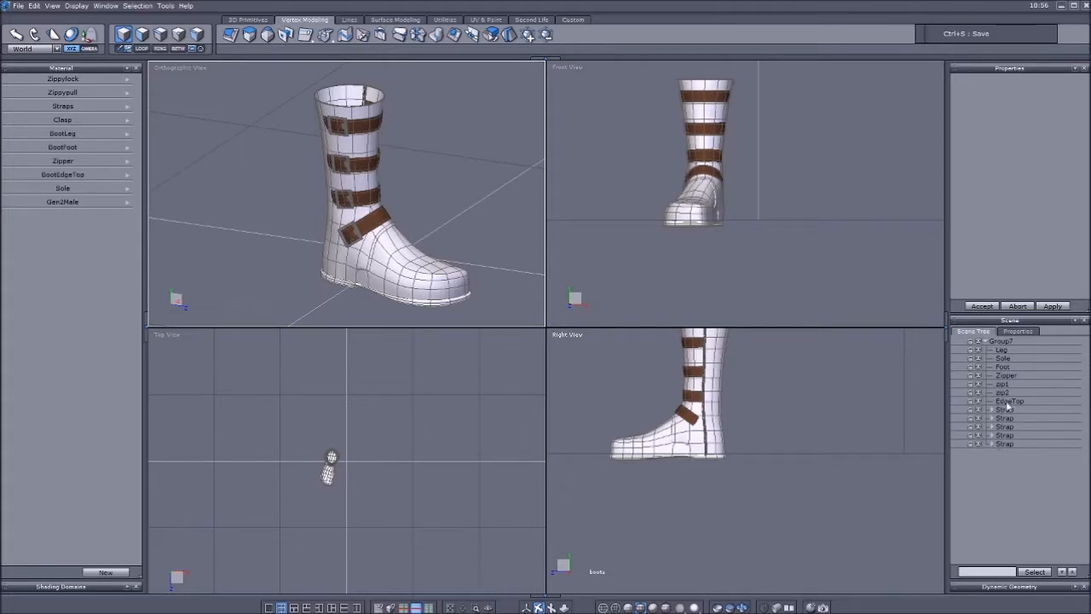
right_click_drag(453, 176, 424, 174)
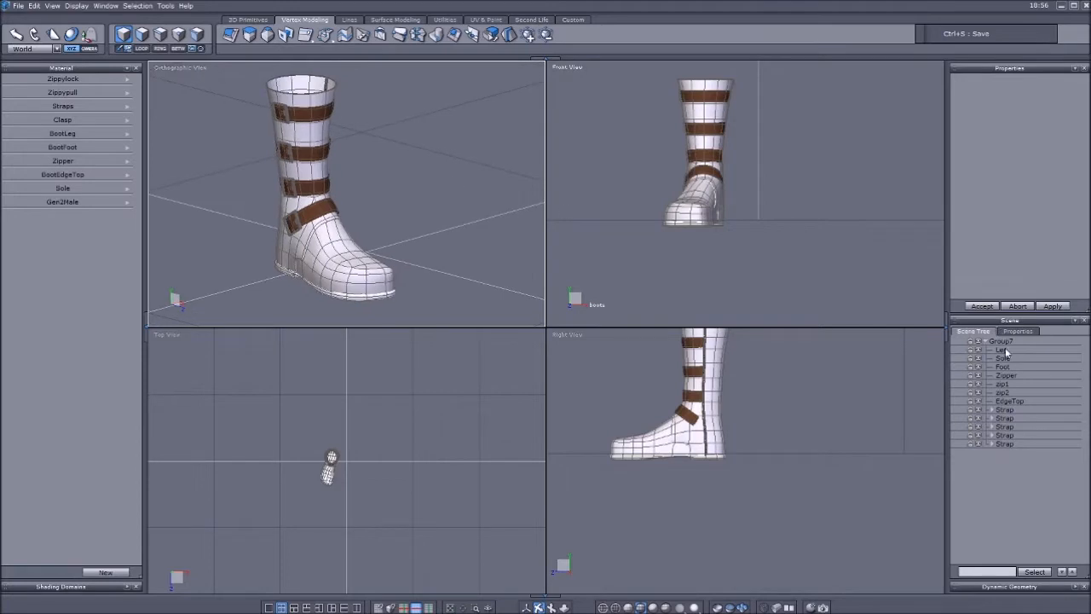
left_click(1001, 349)
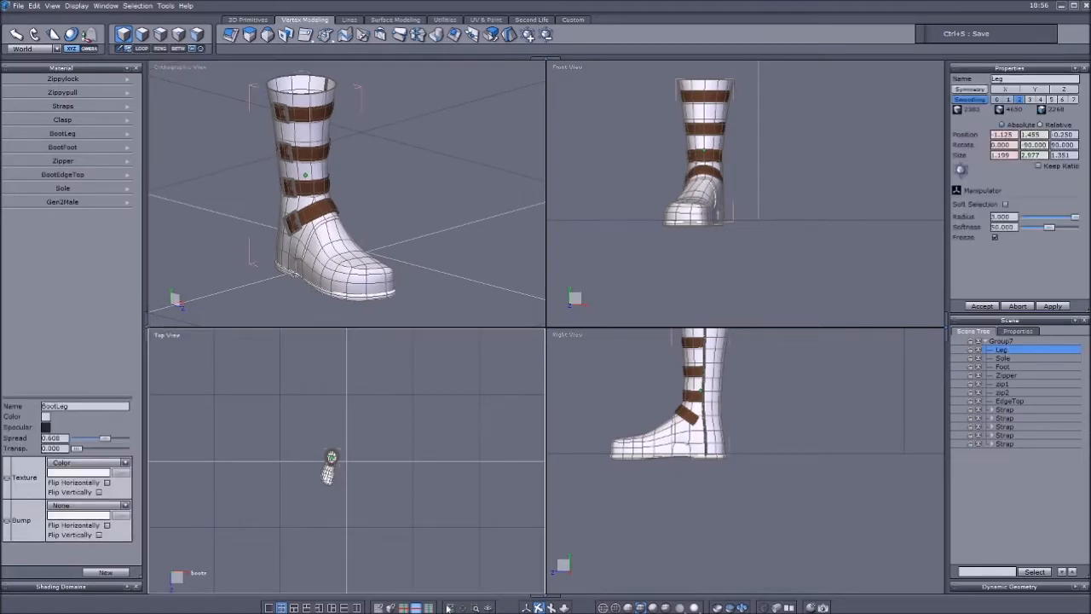
left_click(526, 607)
left_click(167, 336)
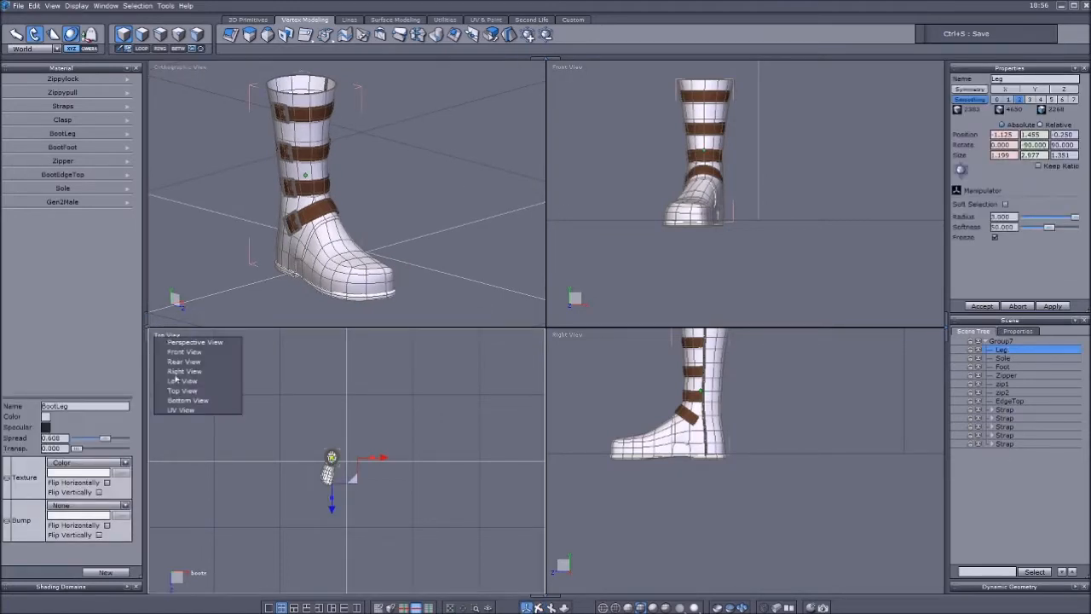
left_click(177, 413)
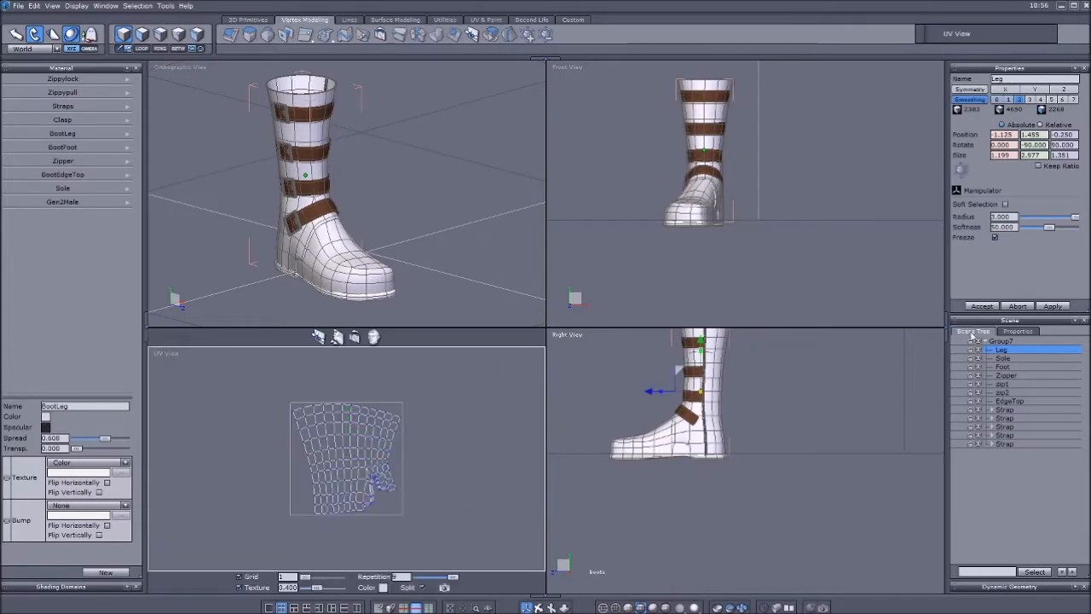
Examine the UV layouts of the Sole, Foot, Zipper, zip1, zip2 and EdgeTop objects one after another.
left_click(1005, 359)
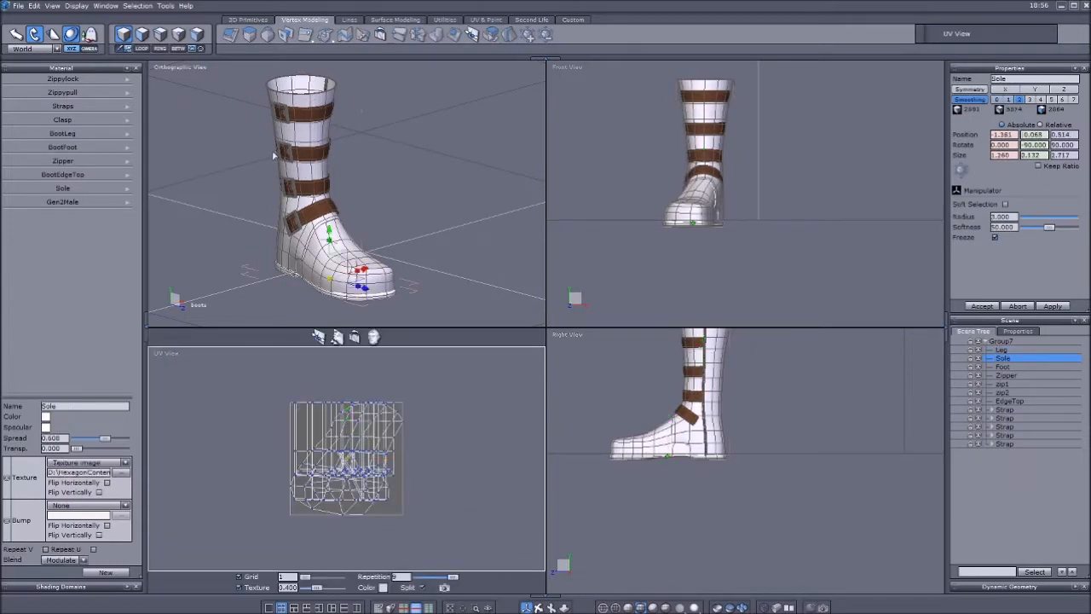
left_click(1006, 367)
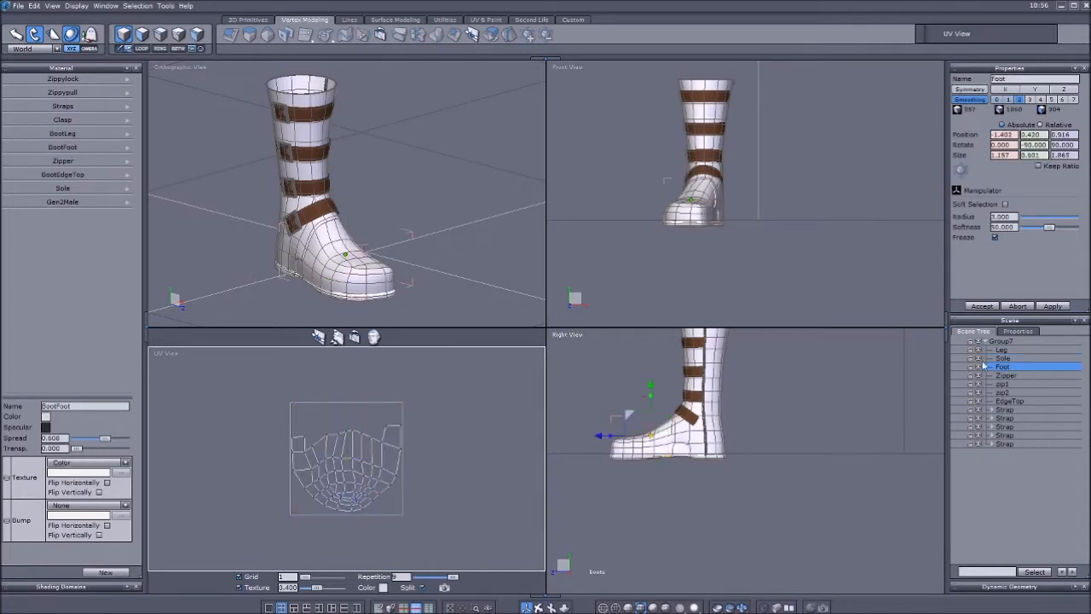
left_click(1003, 376)
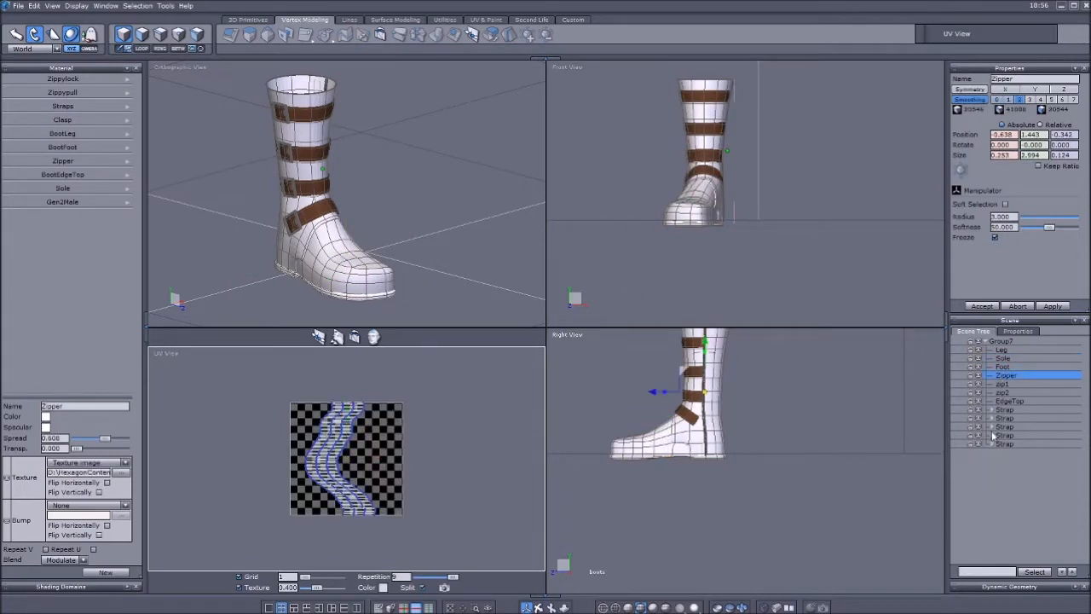
left_click(996, 386)
left_click(1000, 393)
left_click(1002, 401)
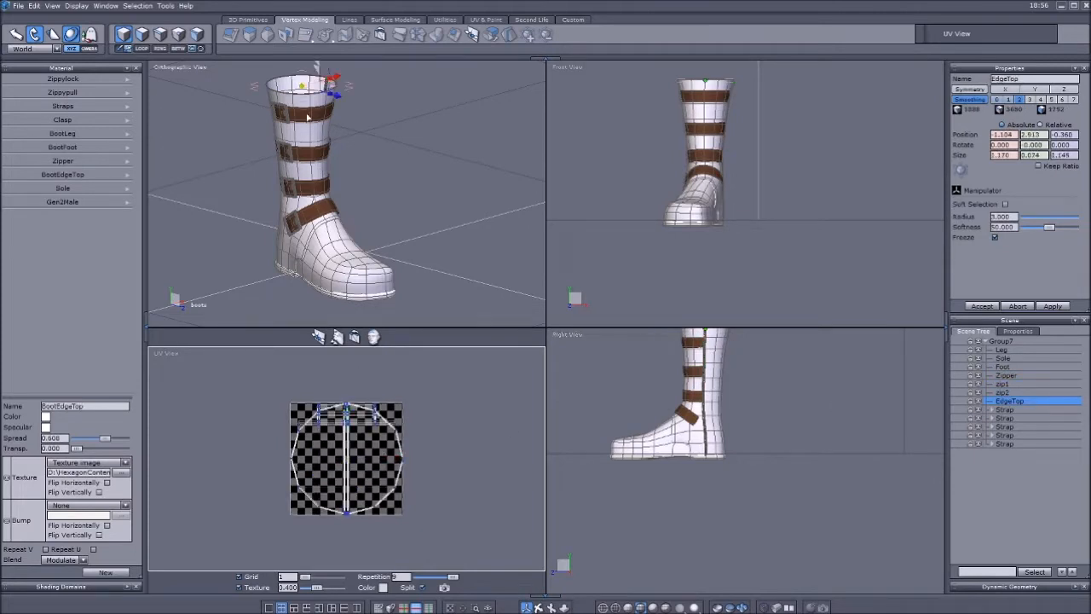
Expand the topmost Strap group and inspect the UV layout and shading domains of its Form55 clasp.
left_click(1002, 410)
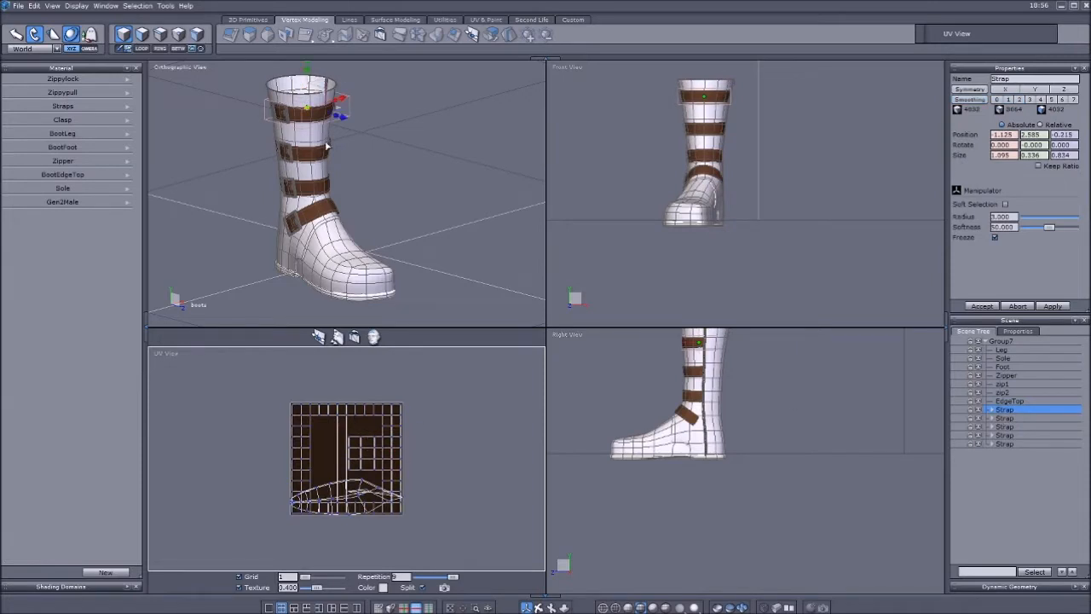
scroll(287, 111, "up", 5)
scroll(265, 157, "down", 5)
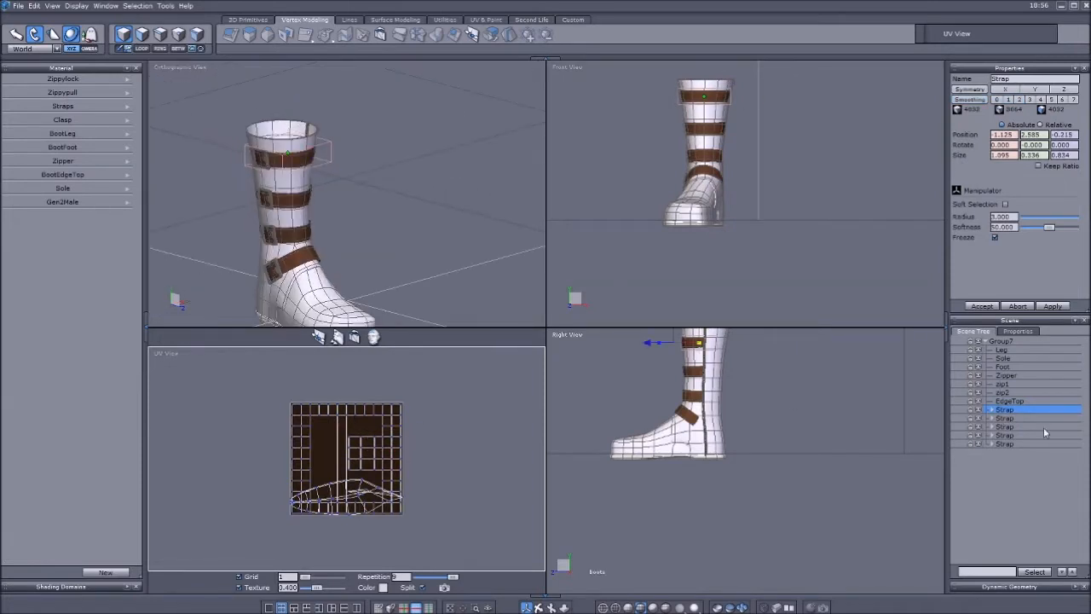
left_click(992, 410)
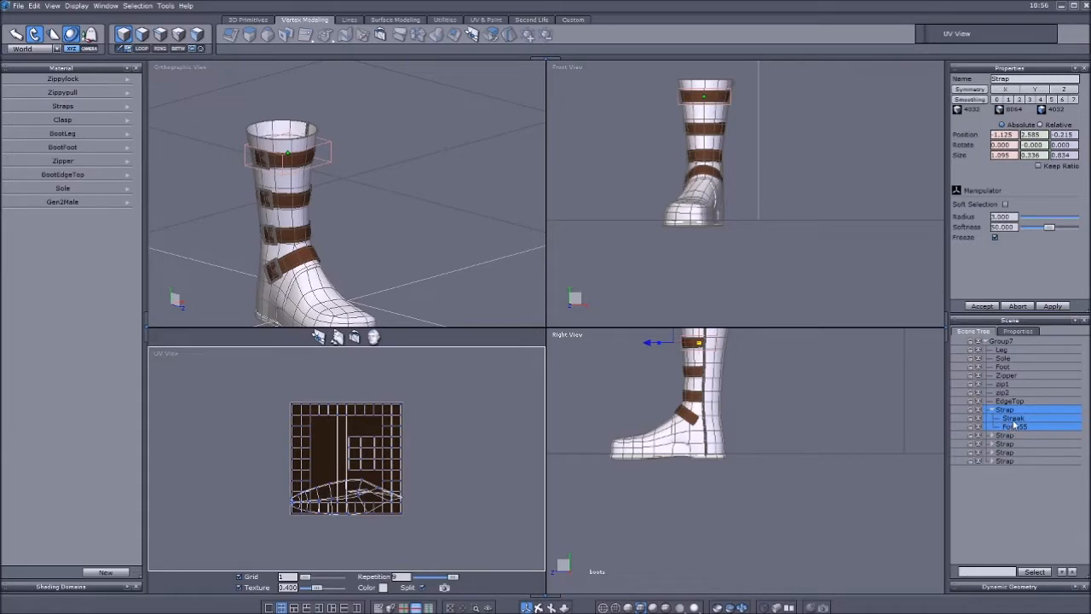
left_click(1014, 425)
scroll(333, 196, "down", 4)
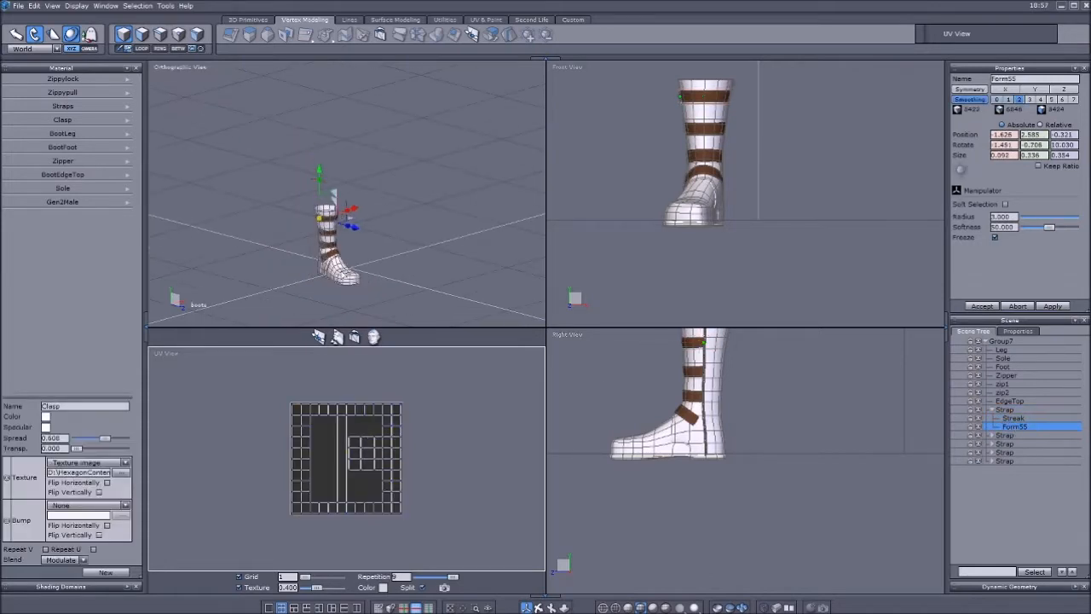
scroll(339, 266, "up", 4)
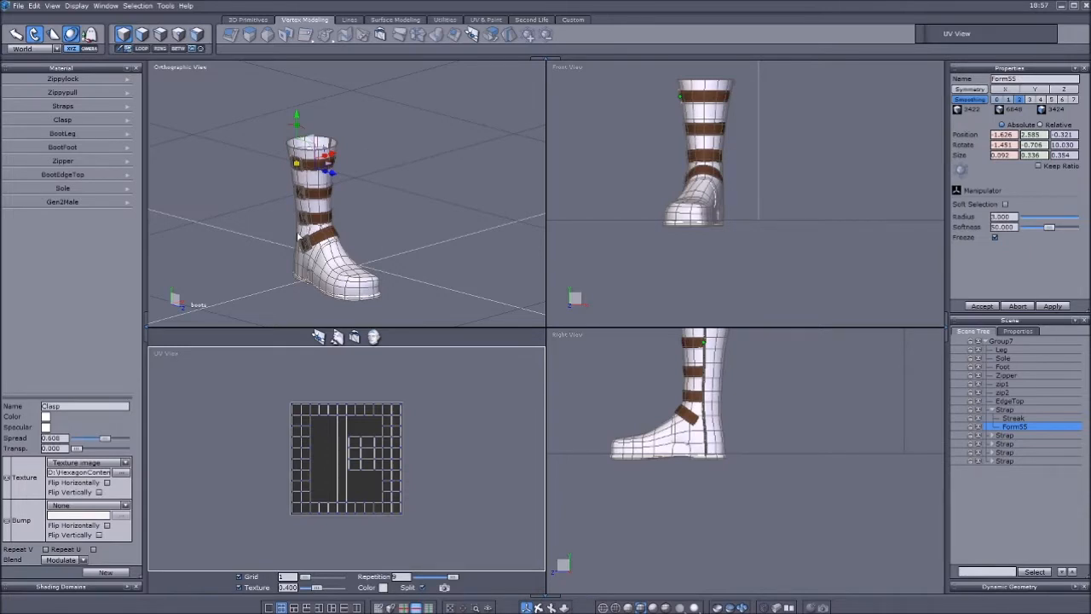
left_click(126, 588)
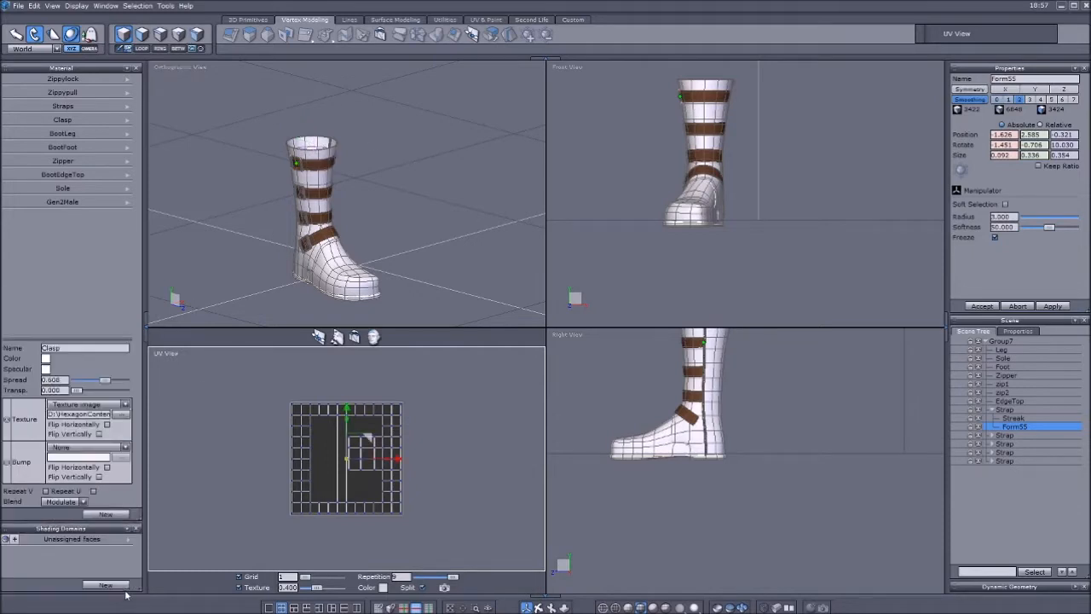
left_click(126, 529)
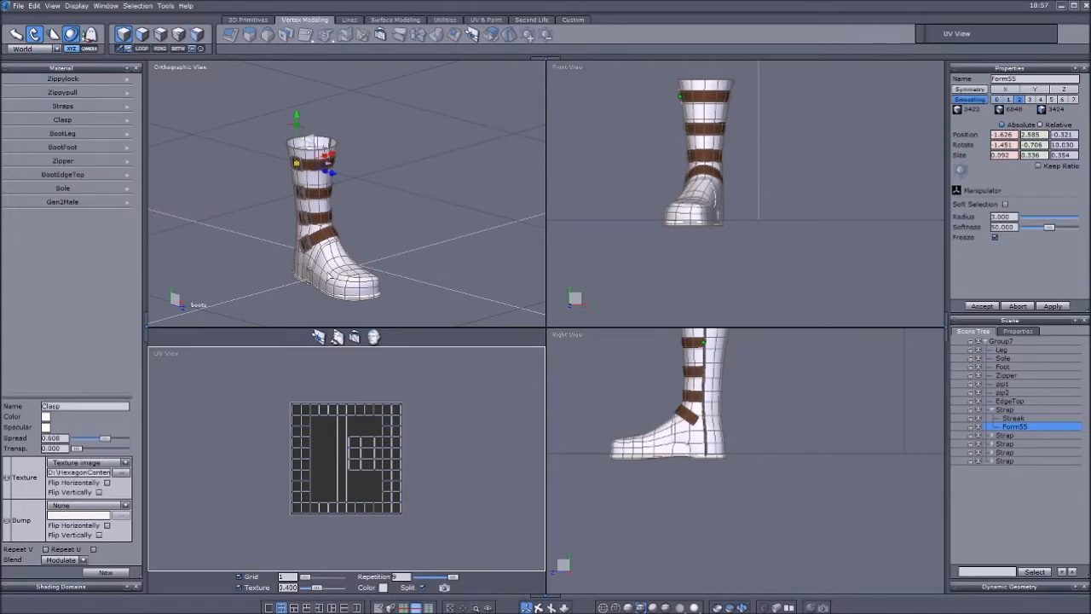
Start a Wavefront OBJ export of the boot and browse to the male character's folder inside HexagonContent's Characters folder.
left_click(18, 6)
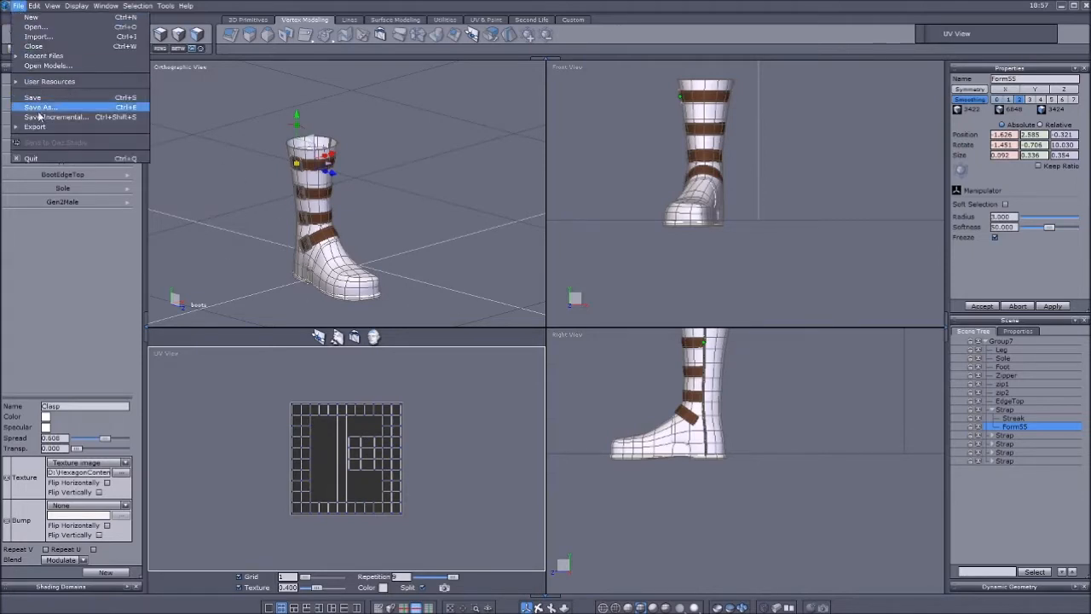
mouse_move(132, 129)
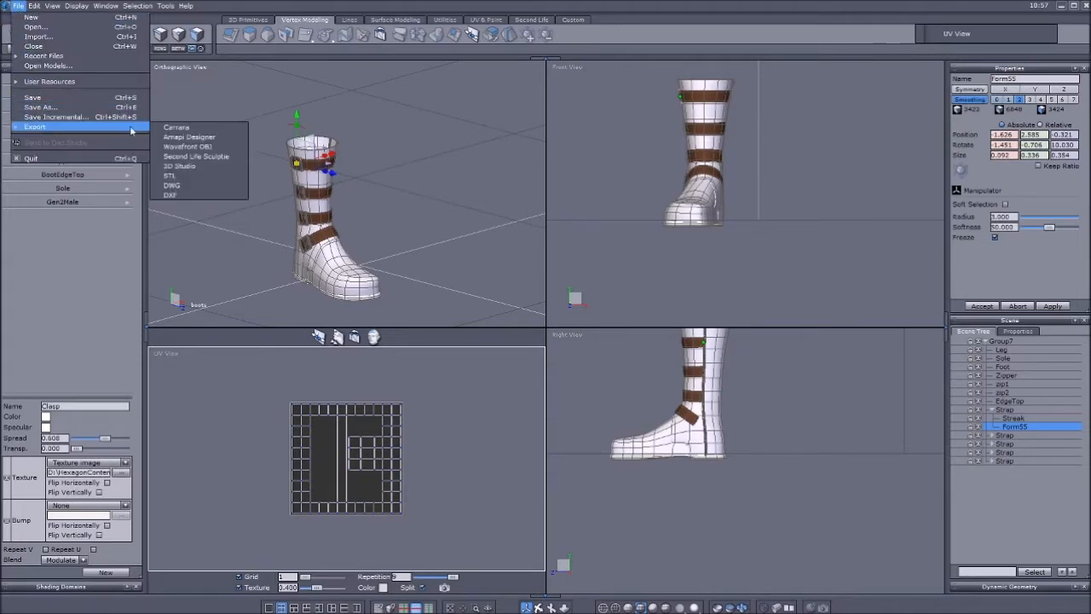
left_click(212, 147)
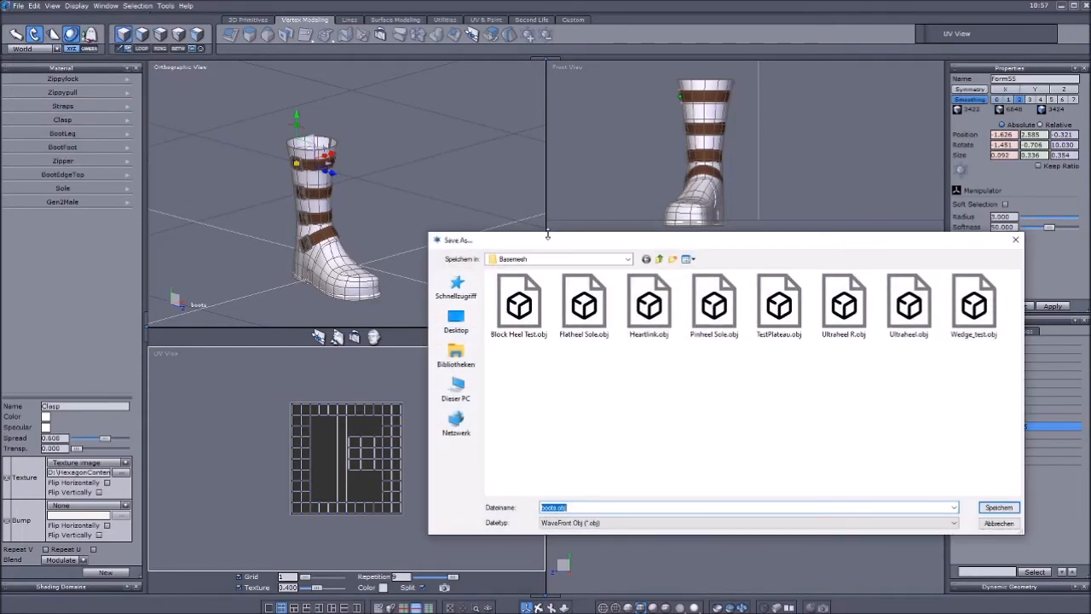
left_click_drag(576, 246, 428, 219)
left_click(511, 231)
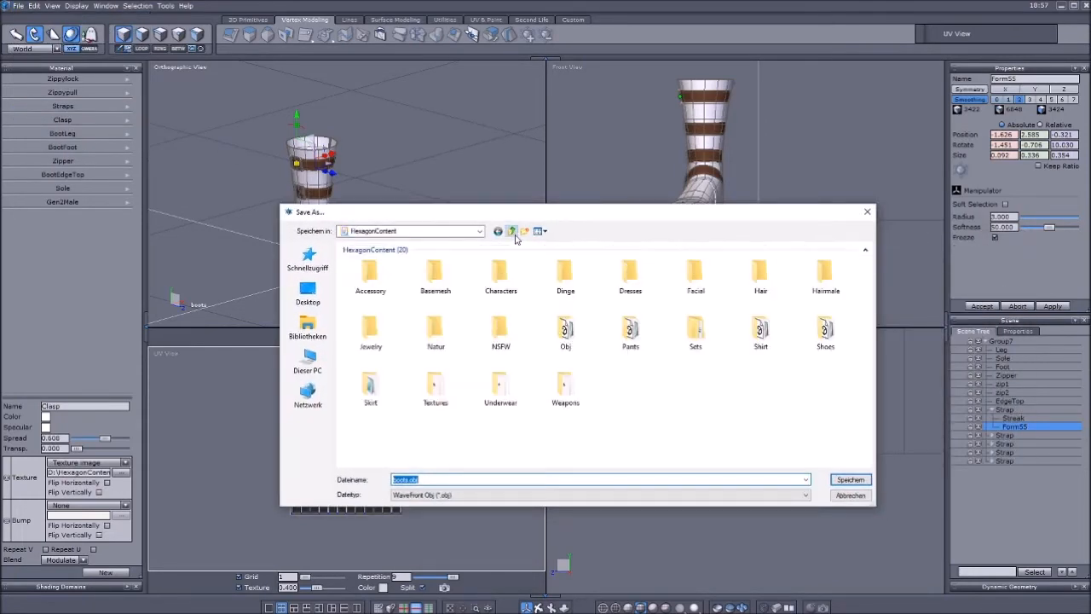
double_click(500, 272)
left_click(772, 279)
double_click(773, 279)
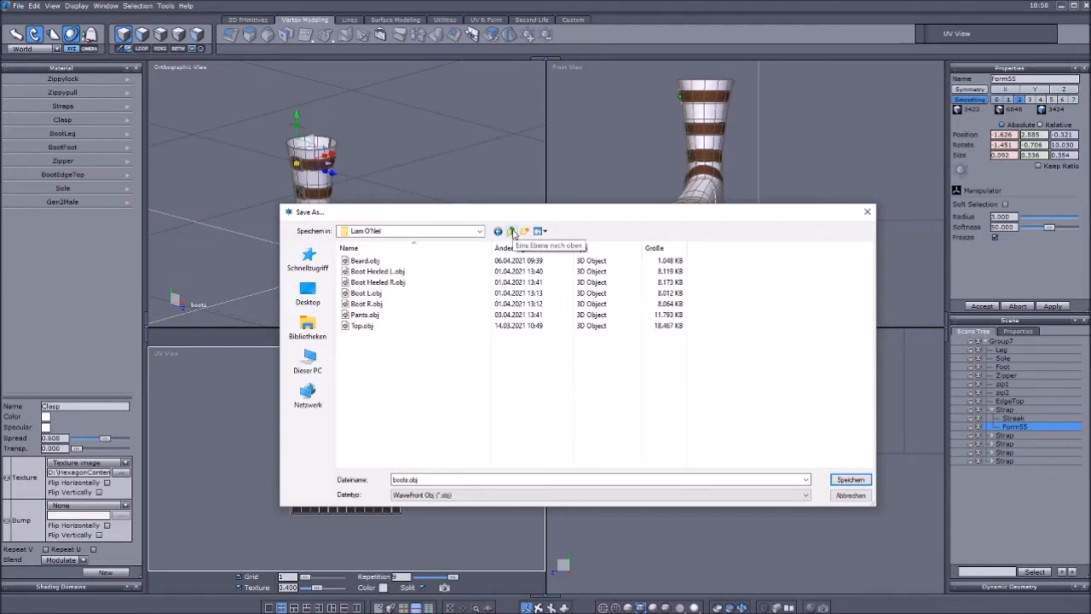
Export the boot over the existing Boot R.obj with scale factor 10, including UVs and normals.
left_click(398, 304)
left_click_drag(438, 213, 421, 149)
left_click(832, 411)
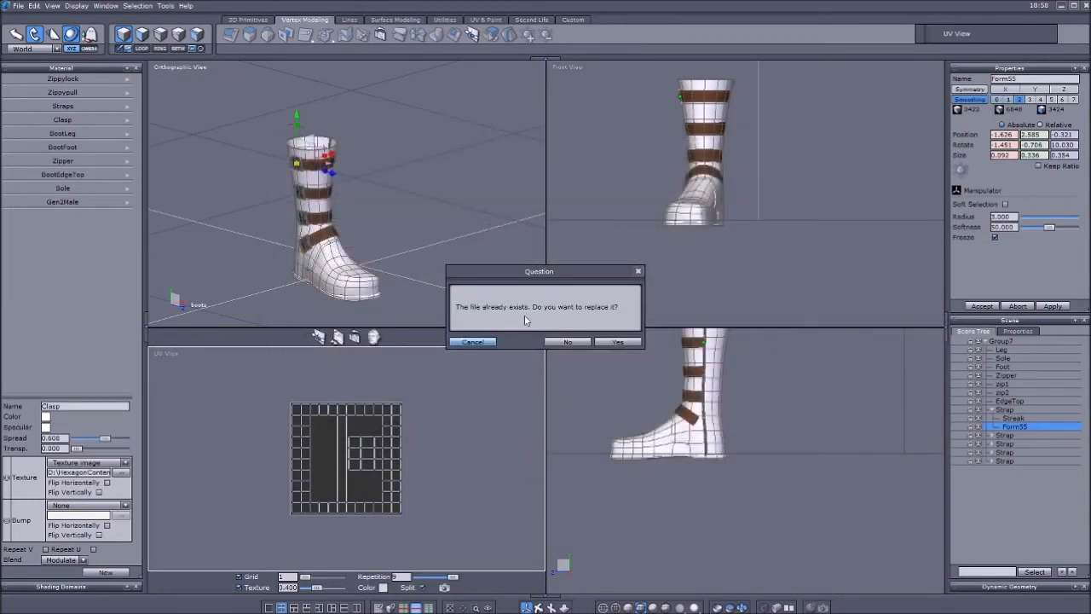
left_click(614, 341)
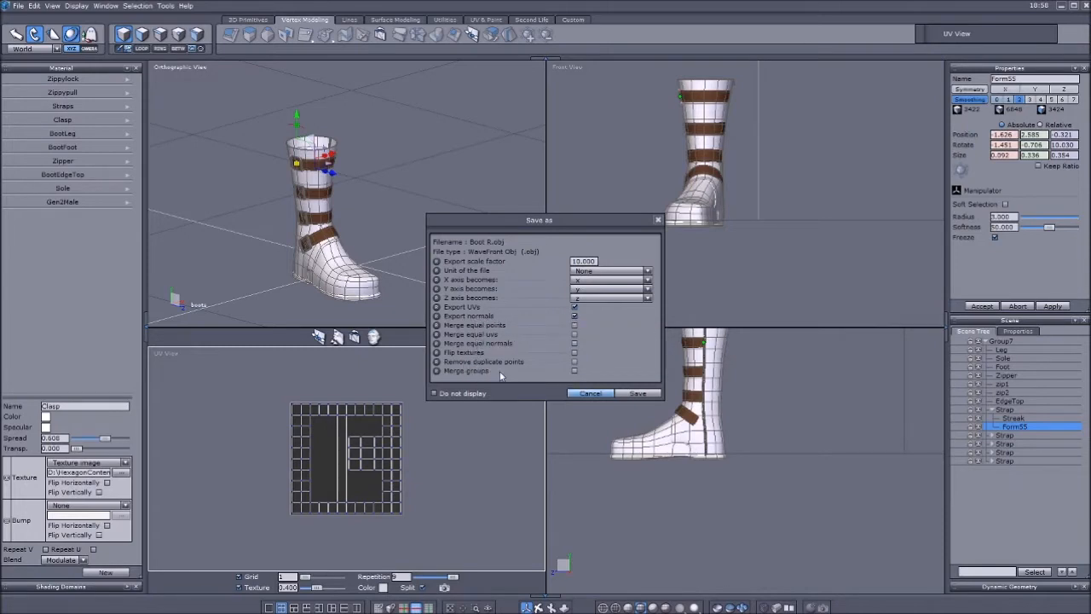
left_click(637, 394)
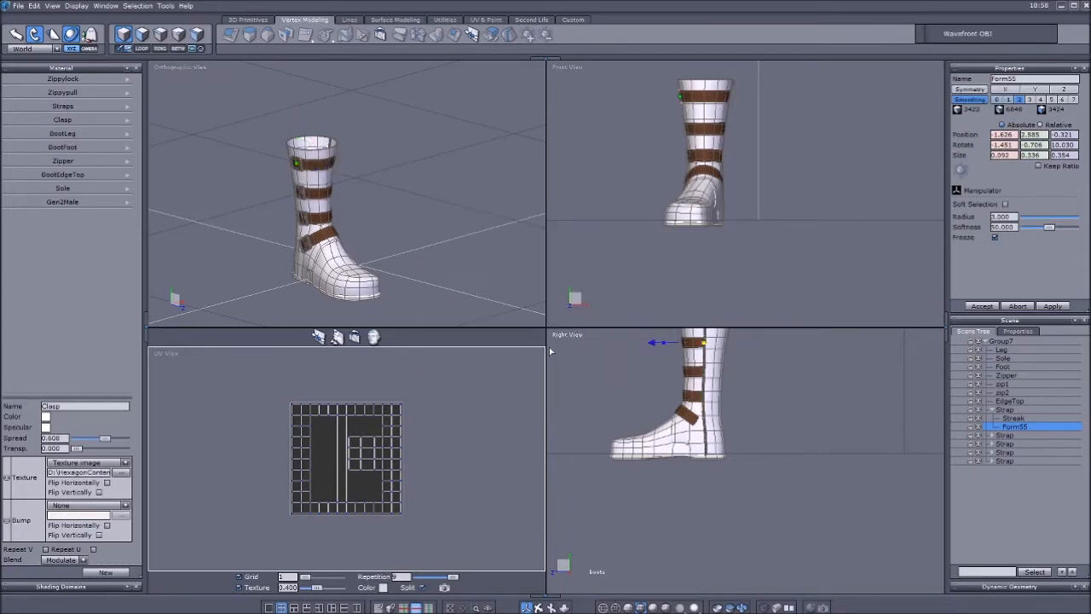
Collapse Group7 in the scene tree and select the whole boot group.
left_click(1003, 341)
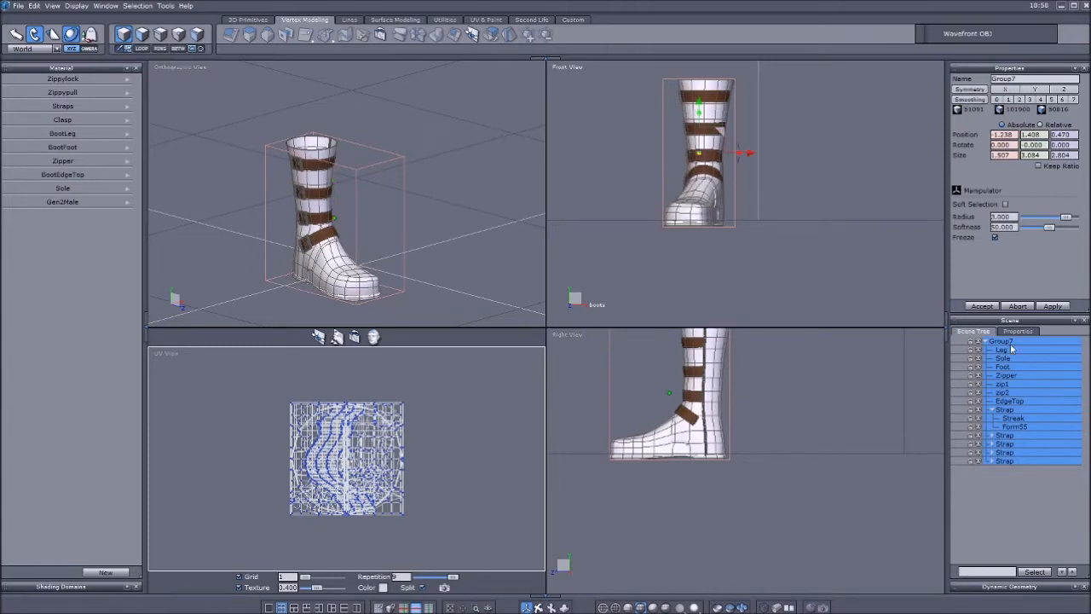
left_click(1019, 502)
left_click(991, 341)
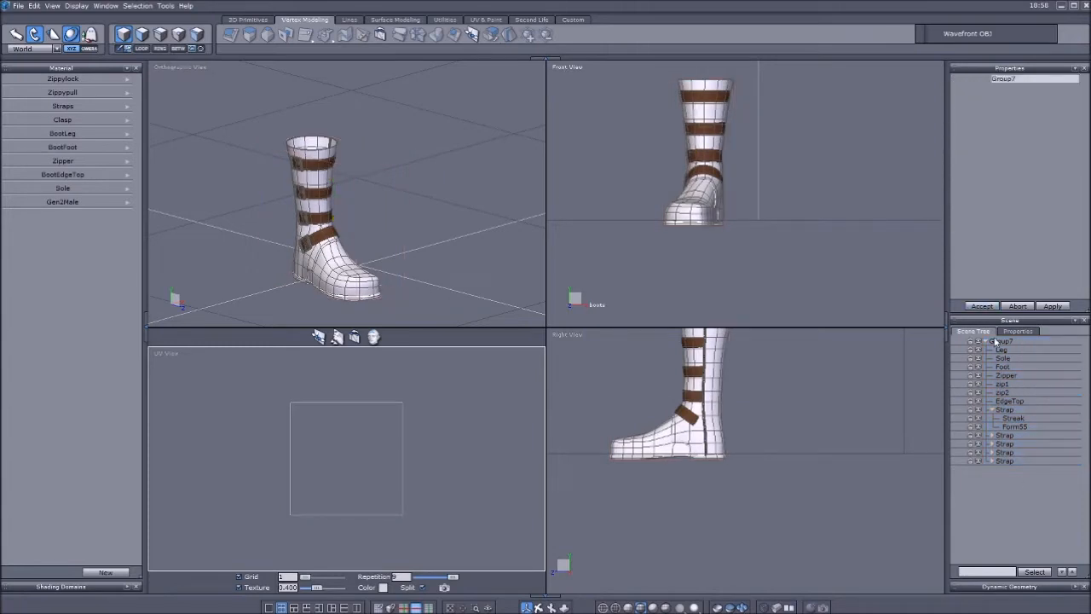
left_click(986, 340)
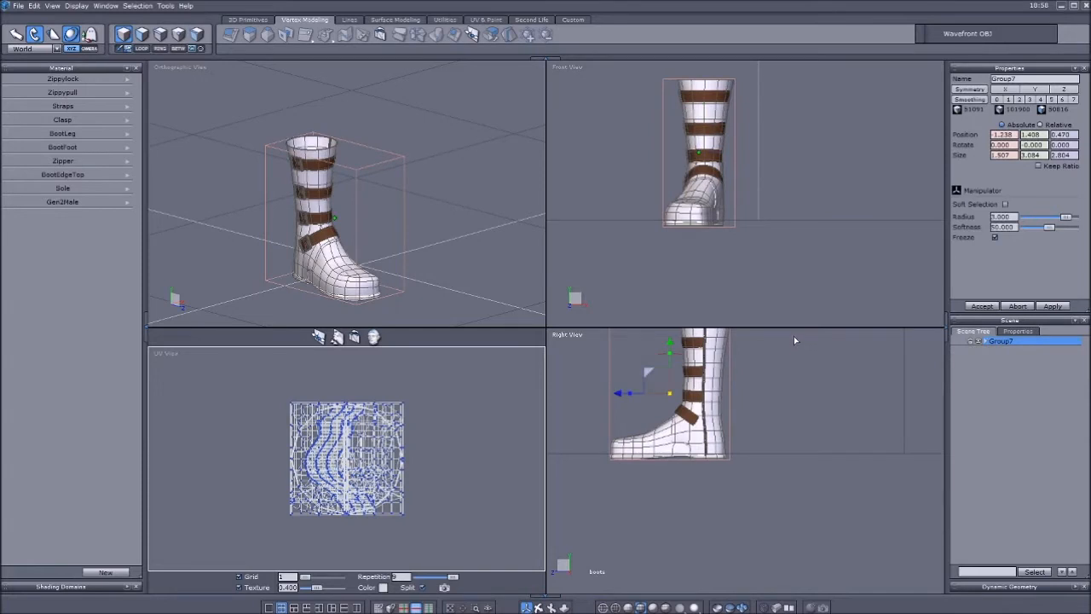
left_click(999, 343)
left_click(999, 346)
left_click(1027, 358)
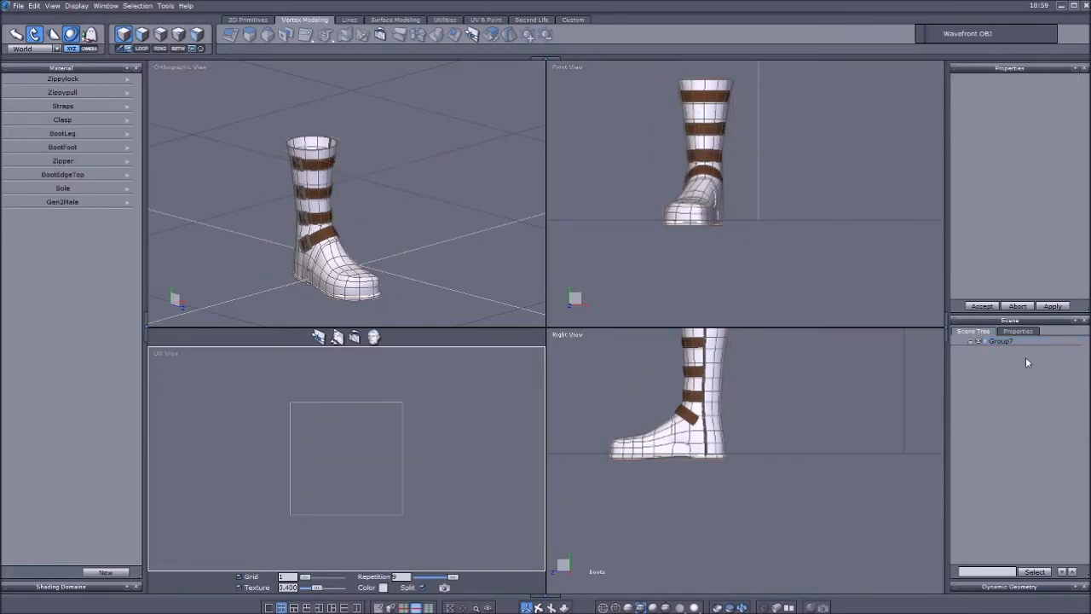
left_click(998, 341)
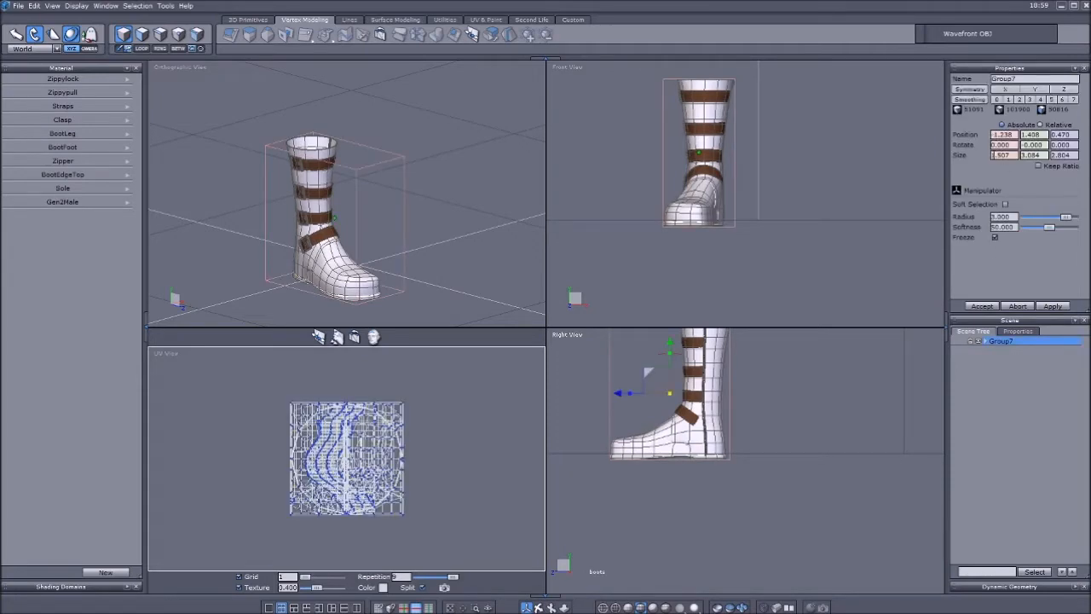
Try mirroring the boot group to the other foot with an X size of -1.507 and an X position of 1.238.
type("-")
key("Return")
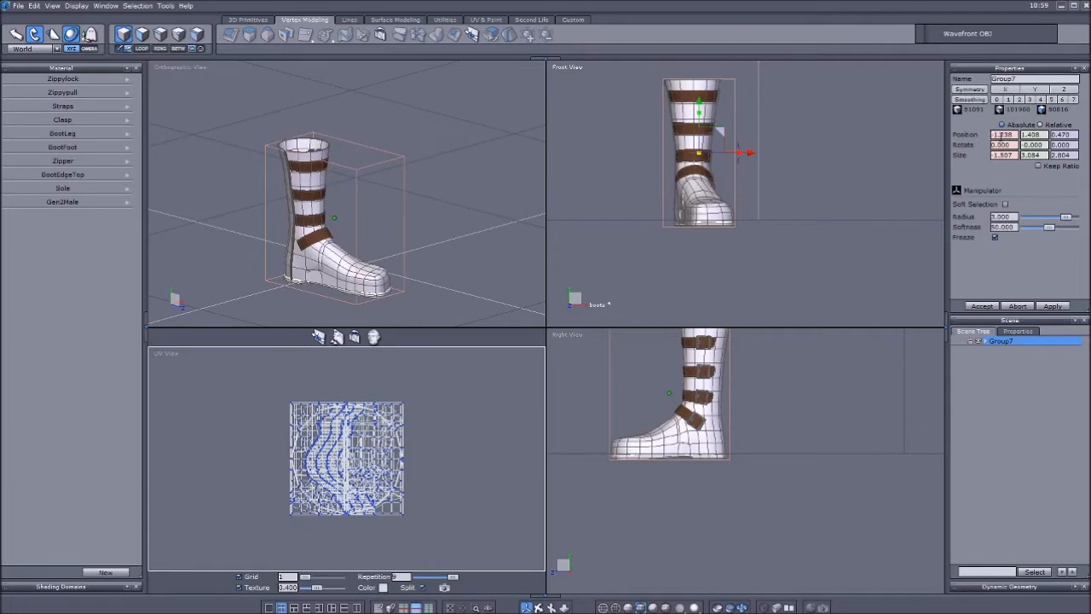
key("Return")
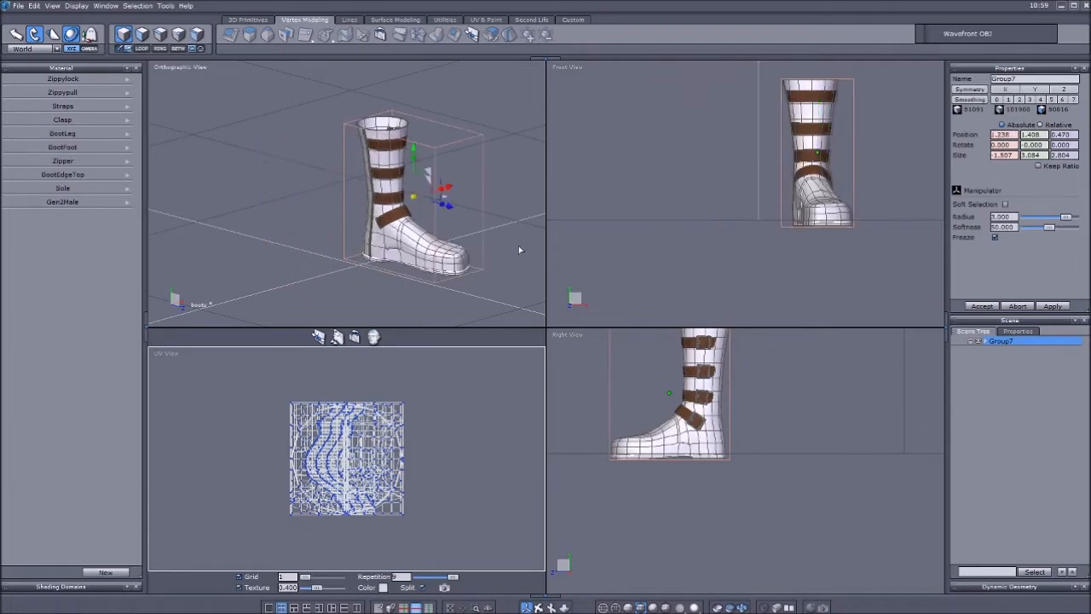
Undo the mirroring and repositioning of the boot group.
left_click(1019, 388)
left_click(1001, 340)
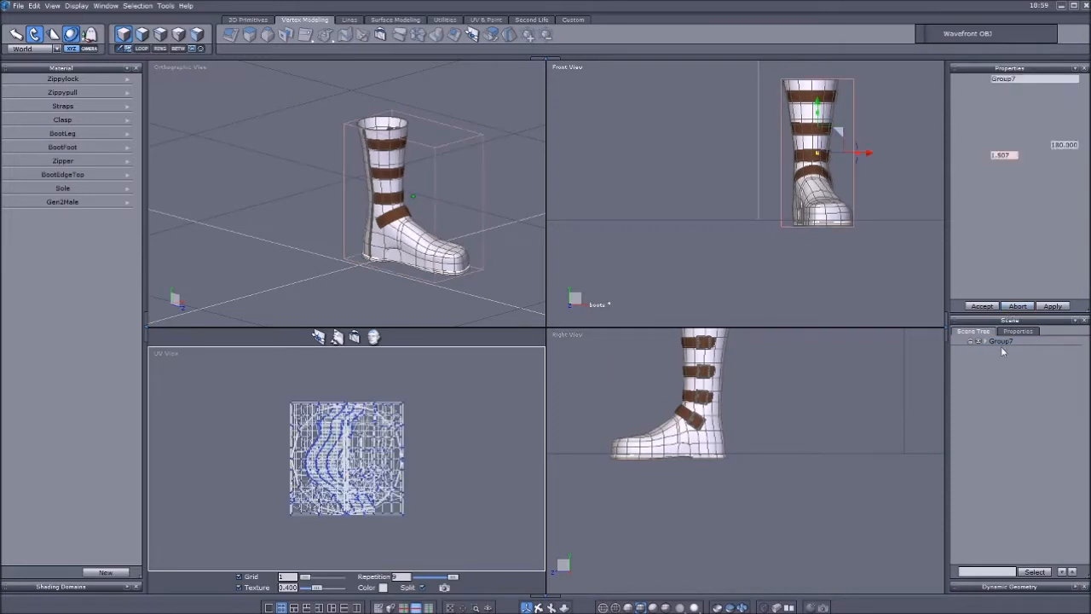
key("ctrl+z")
key("ctrl+z")
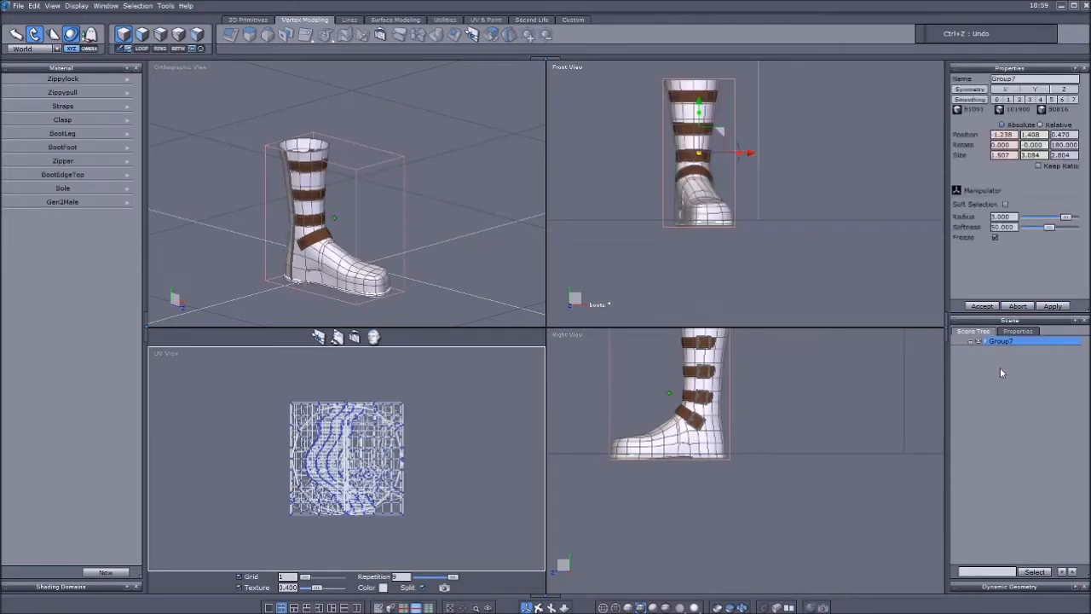
key("ctrl+z")
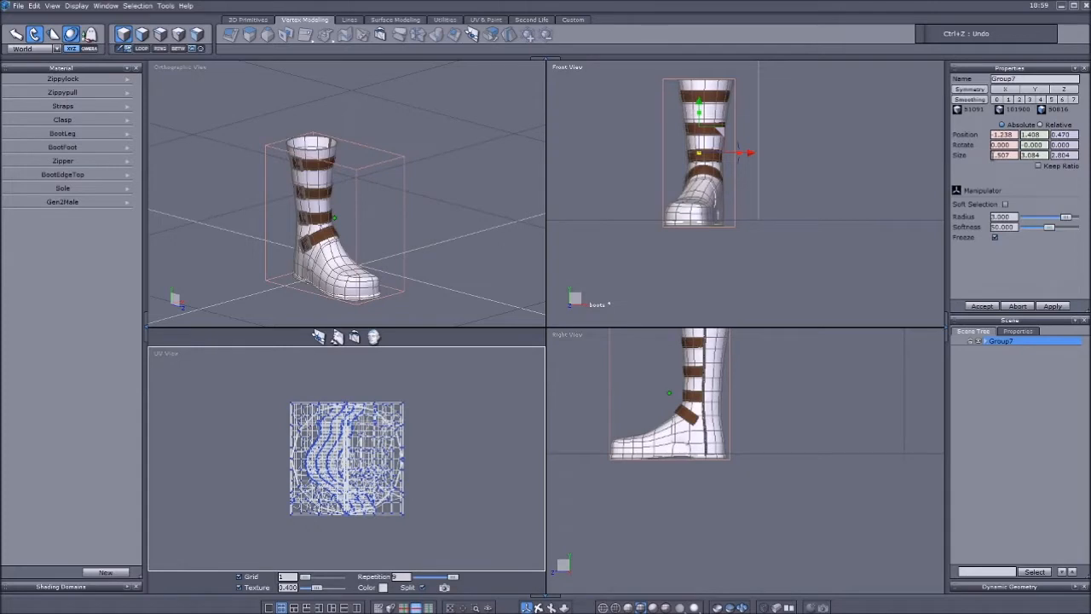
Set Group7's X size to -1.507 and its X position to 1.238 to make the left boot.
type("-")
key("Return")
key("BackSpace")
key("Return")
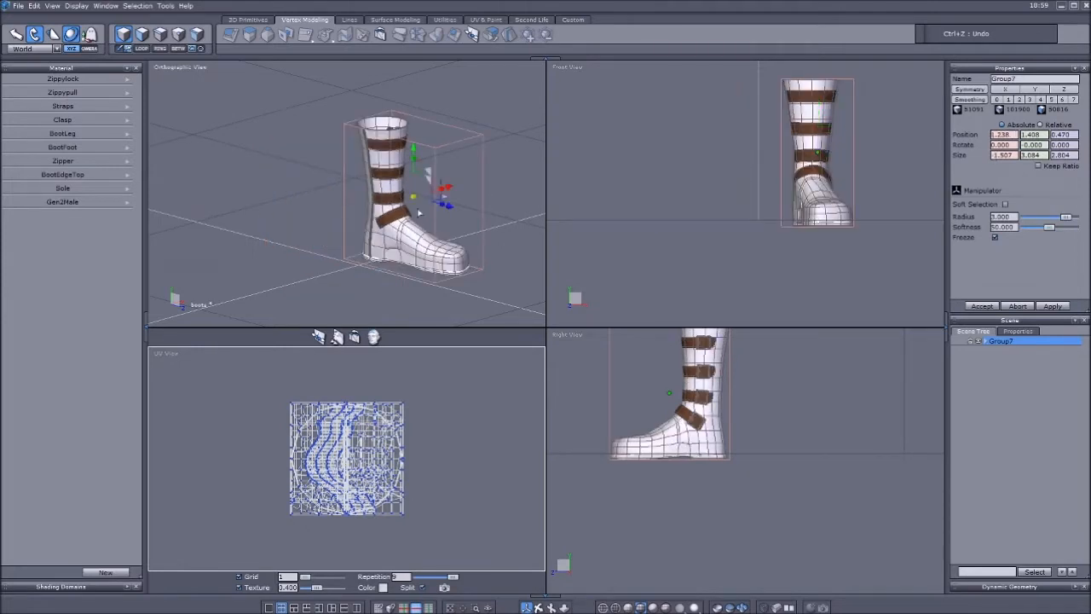
Export the mirrored boot as Wavefront OBJ over the existing Boot L.obj with scale factor 10, UVs and normals.
left_click(18, 6)
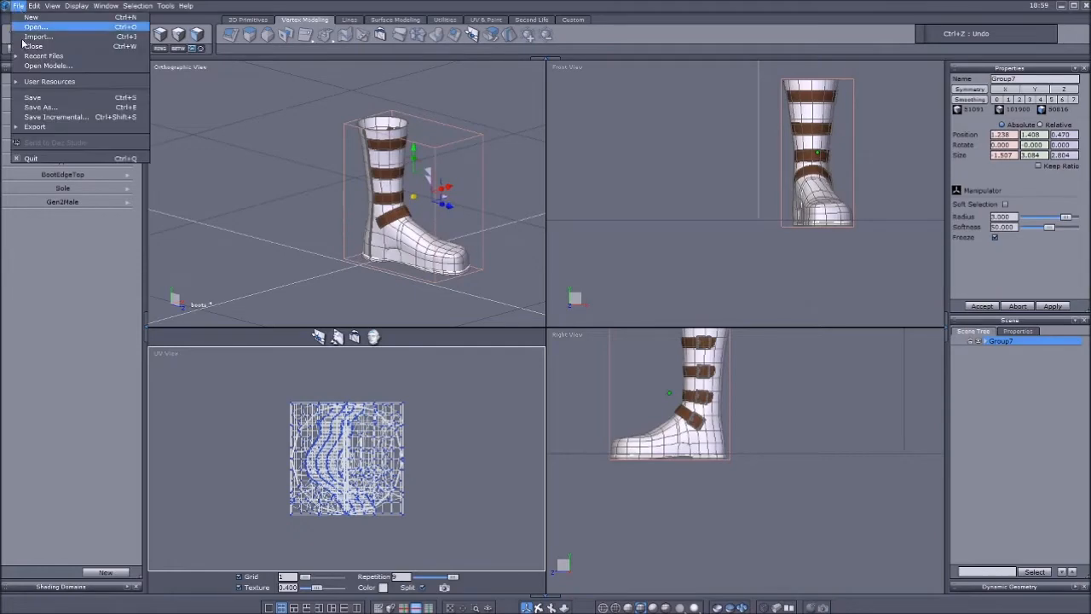
mouse_move(54, 129)
left_click(187, 147)
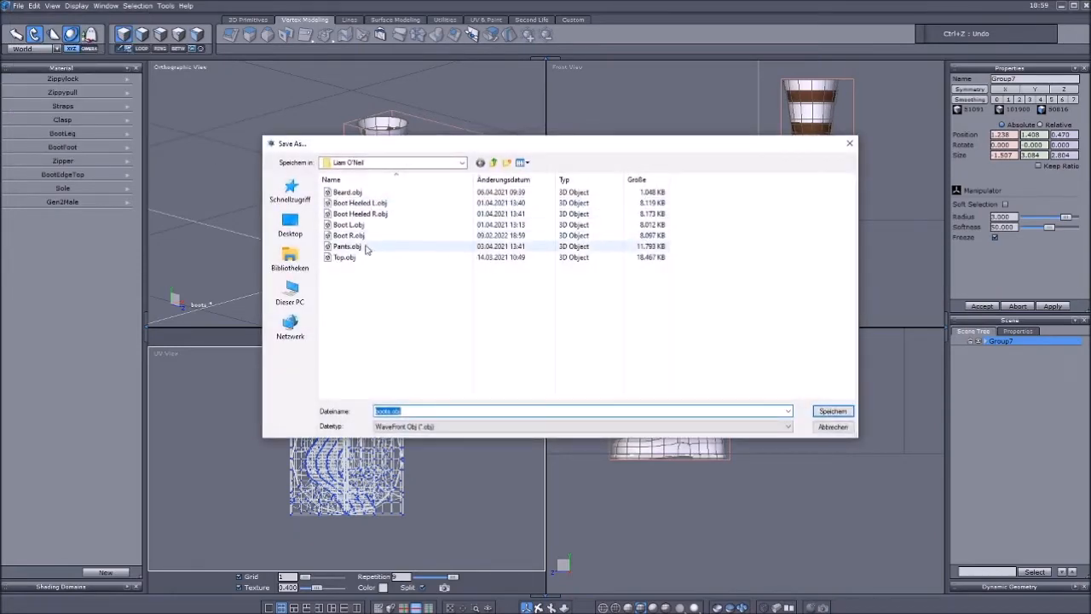
left_click(349, 224)
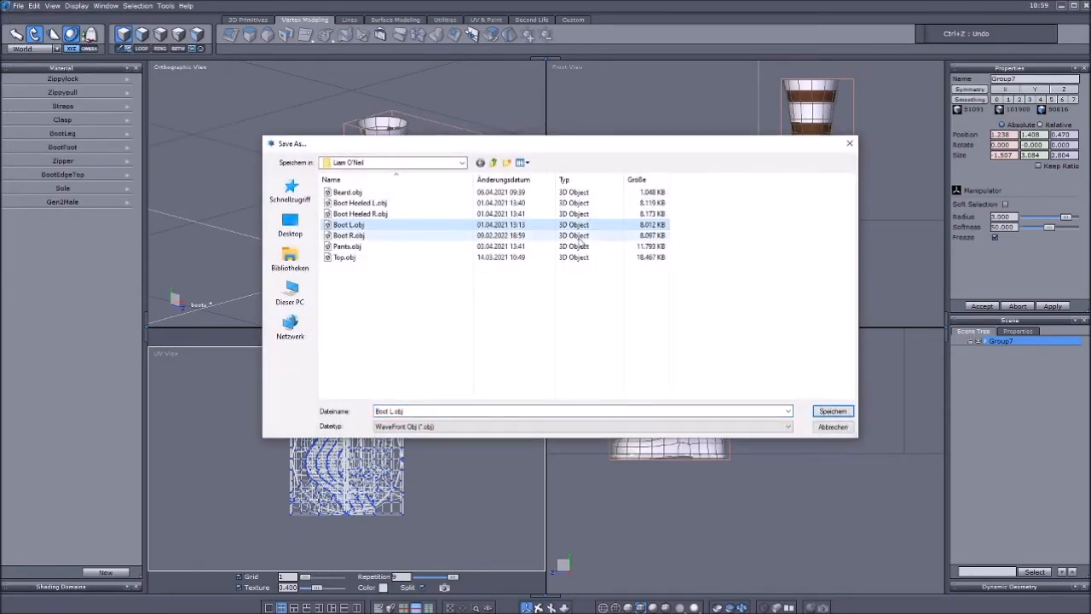
left_click(840, 414)
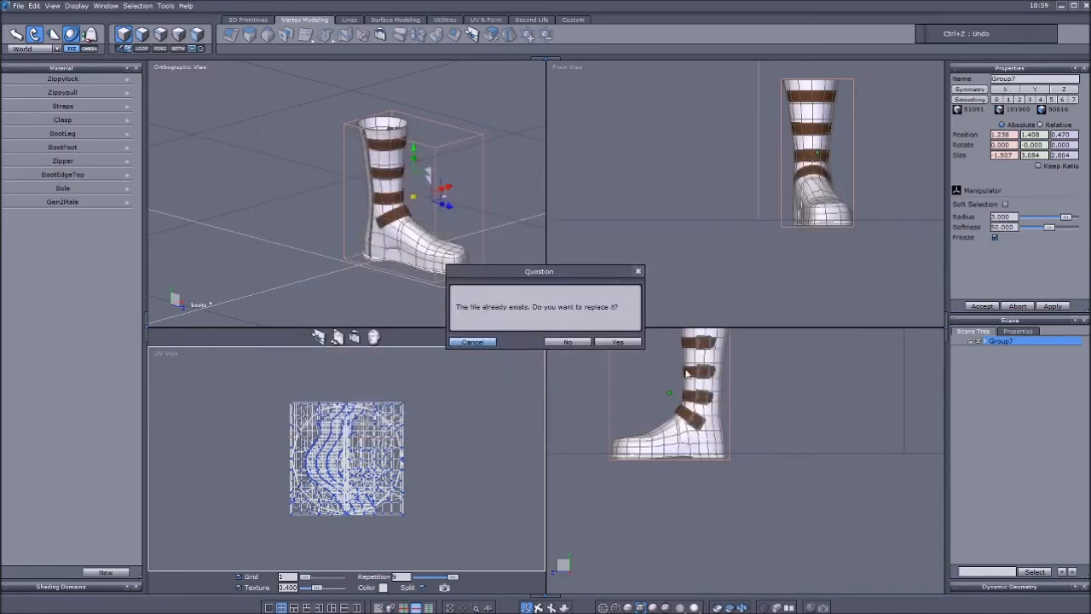
left_click(621, 344)
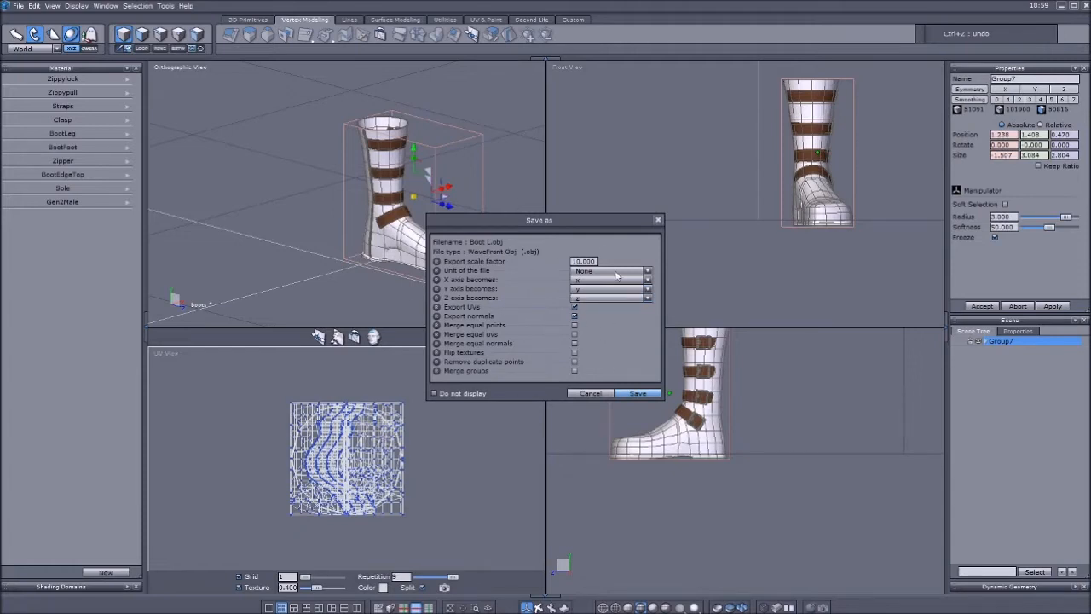
left_click(638, 394)
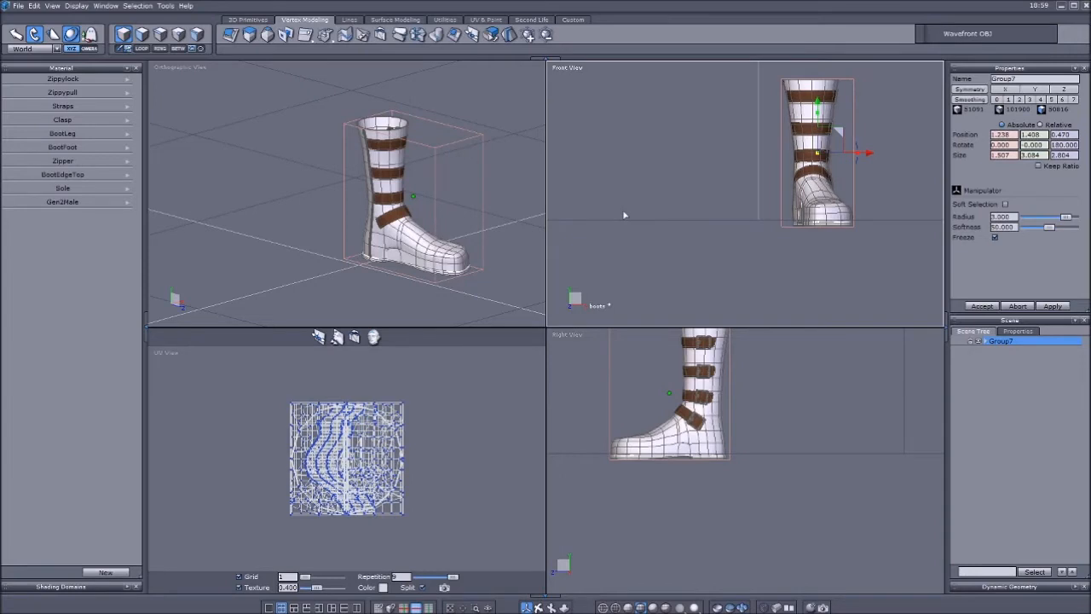
Switch to DAZ Studio and set the render engine to NVIDIA Iray.
left_click(1061, 7)
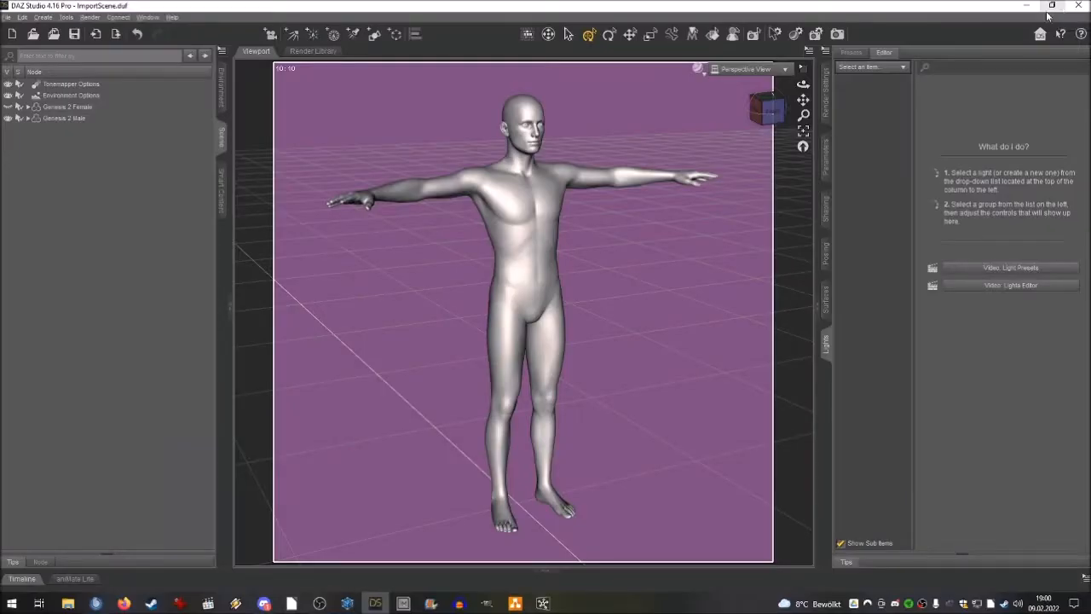
left_click(765, 111)
left_click_drag(765, 111, 810, 99)
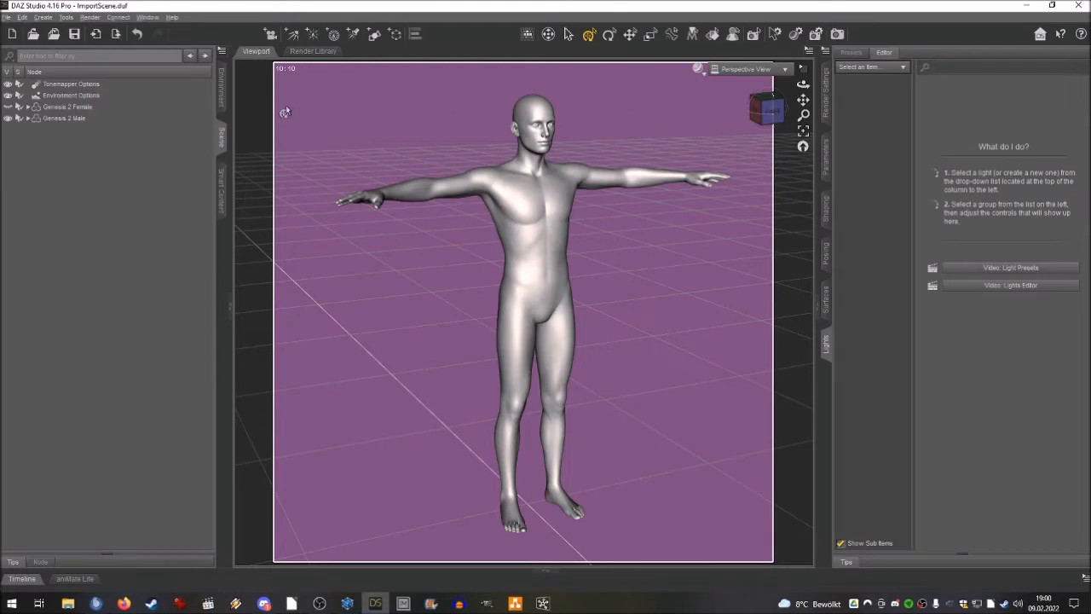
left_click(825, 100)
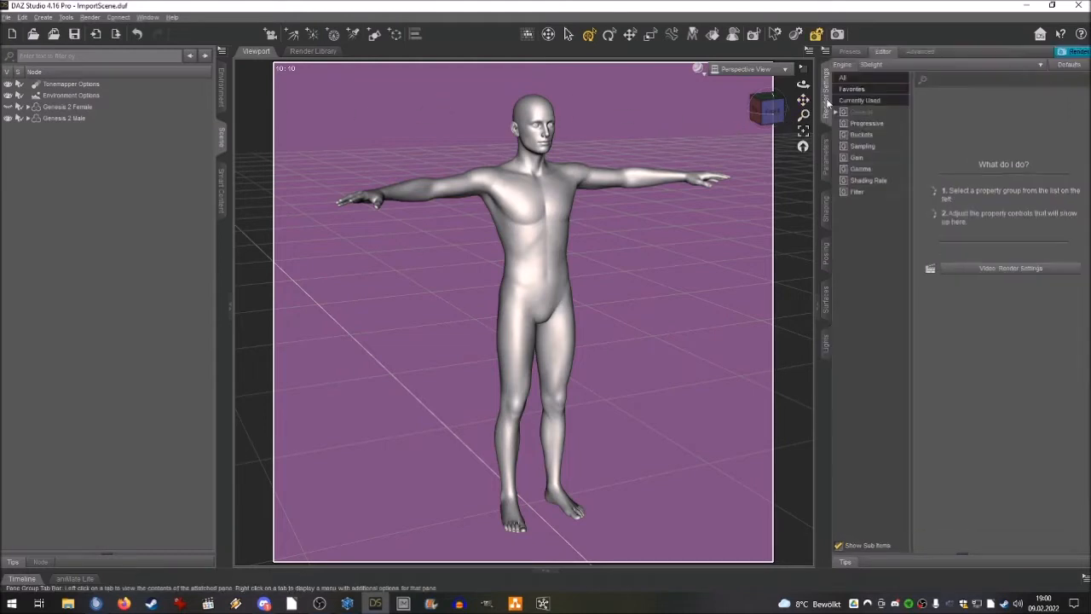
left_click(882, 66)
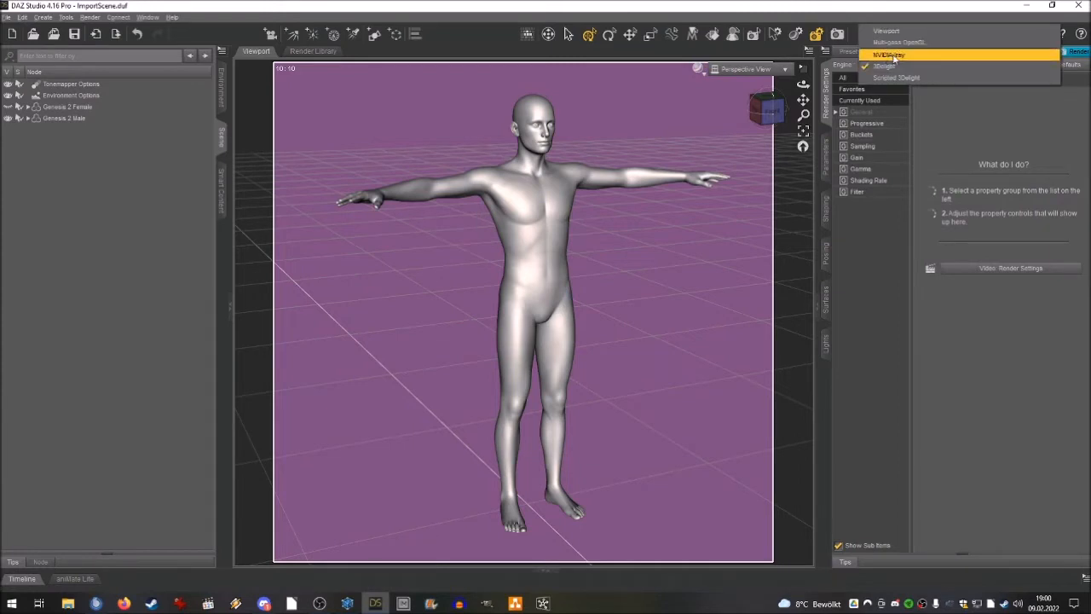
left_click(890, 54)
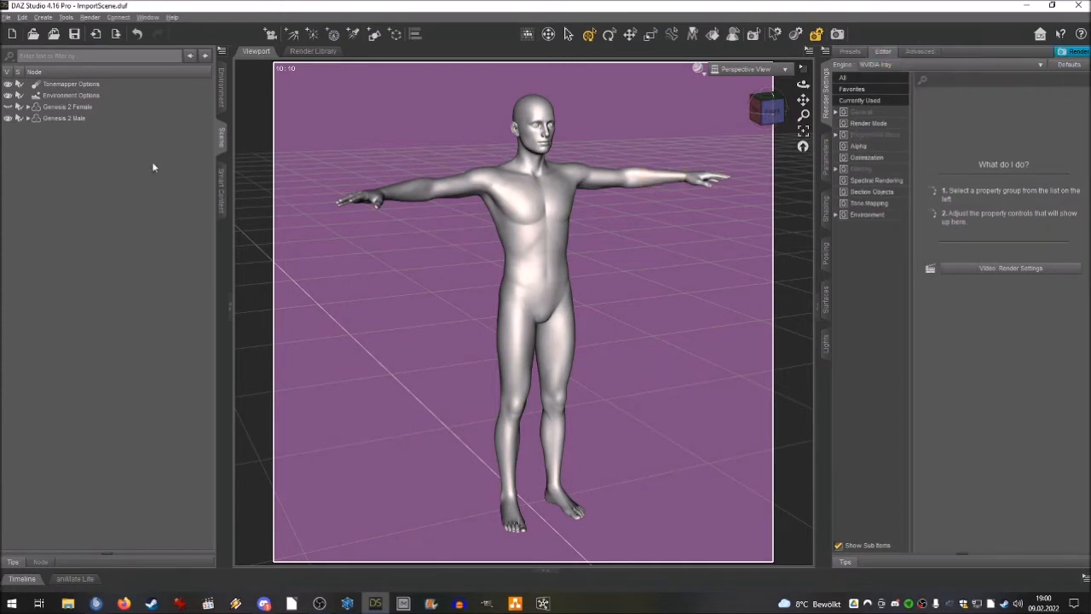
Import Boot L.obj from the male character's folder in HexagonContent's Characters, using the Custom OBJ preset at 1000% scale.
left_click(12, 34)
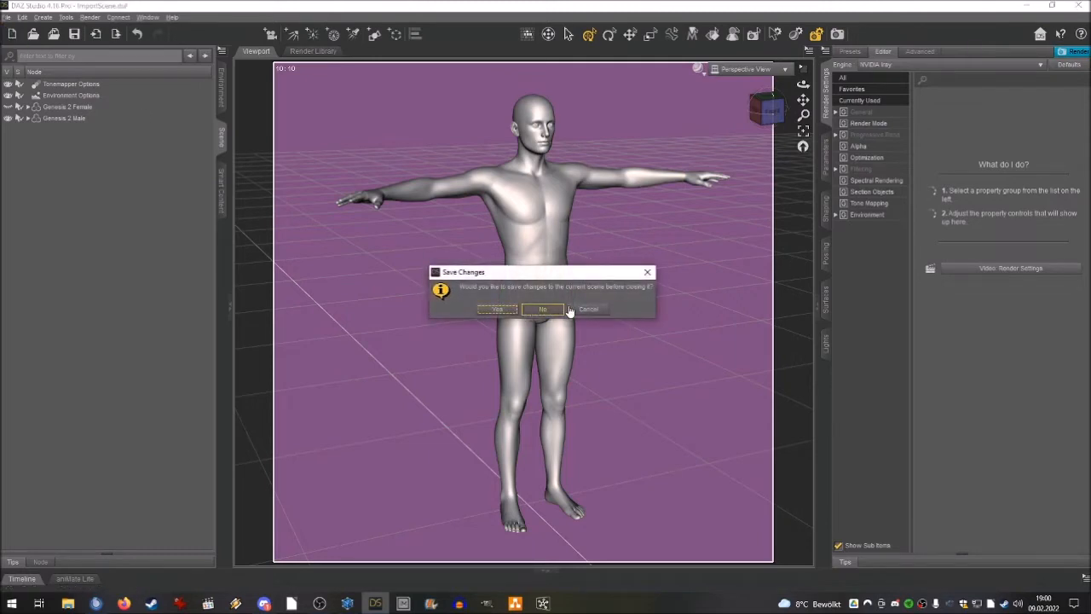
left_click(586, 311)
left_click(6, 17)
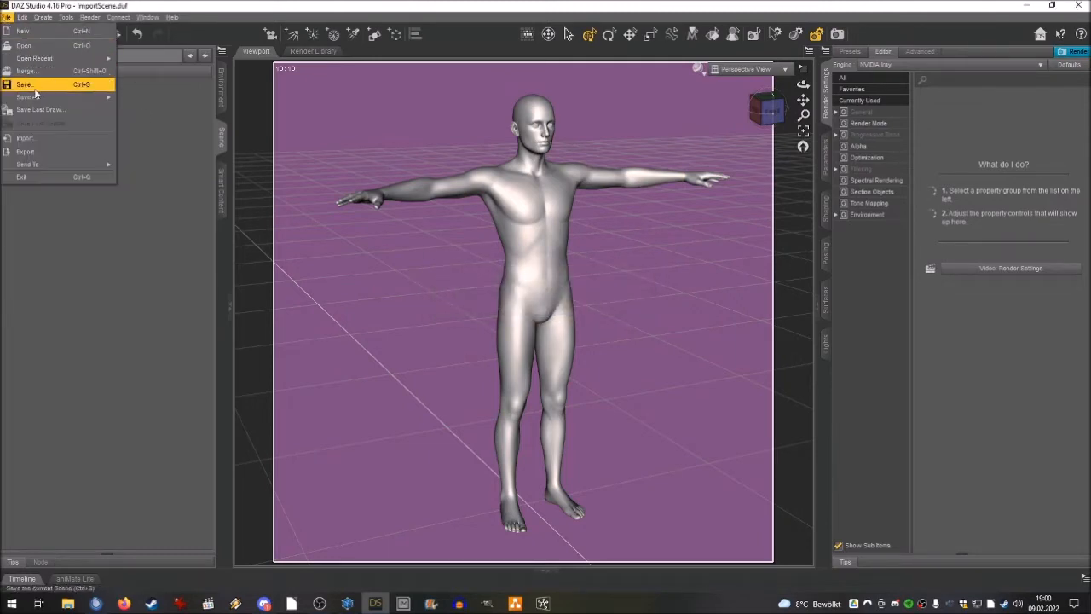
left_click(37, 138)
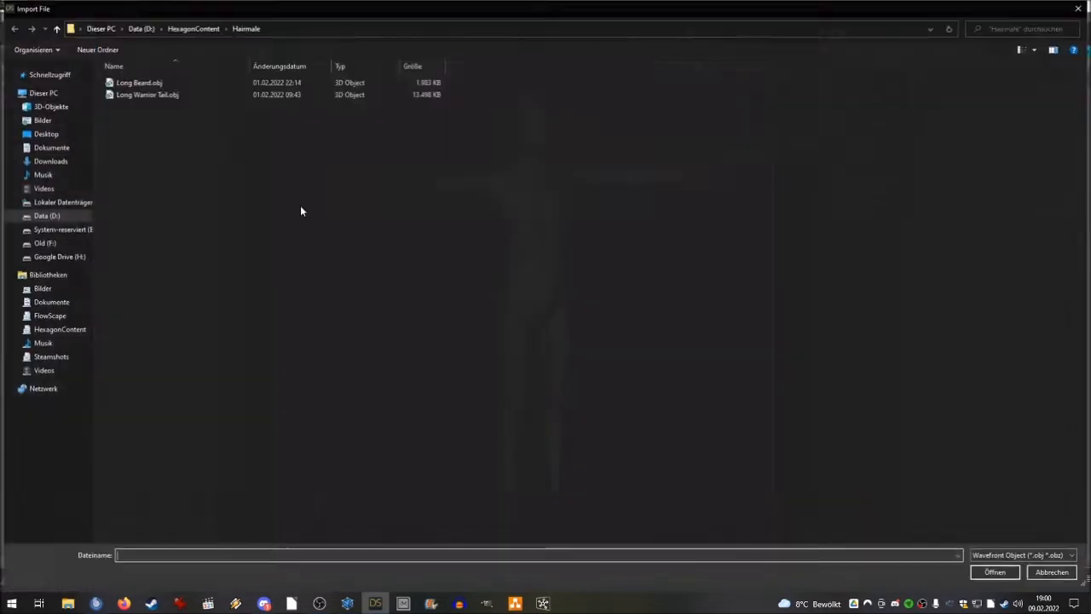
left_click(185, 31)
double_click(141, 106)
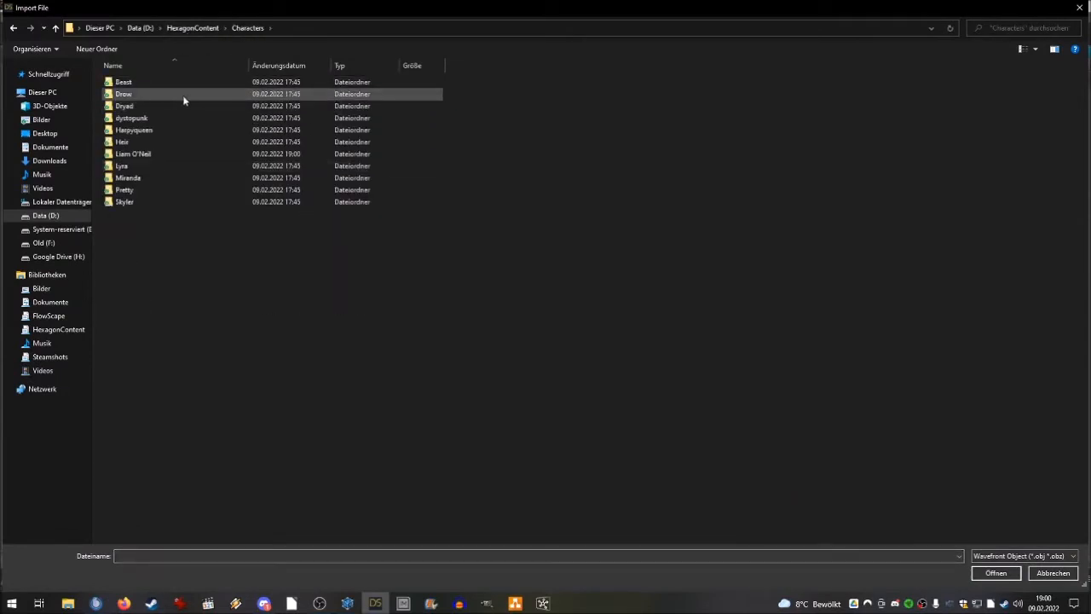
double_click(142, 154)
left_click(142, 119)
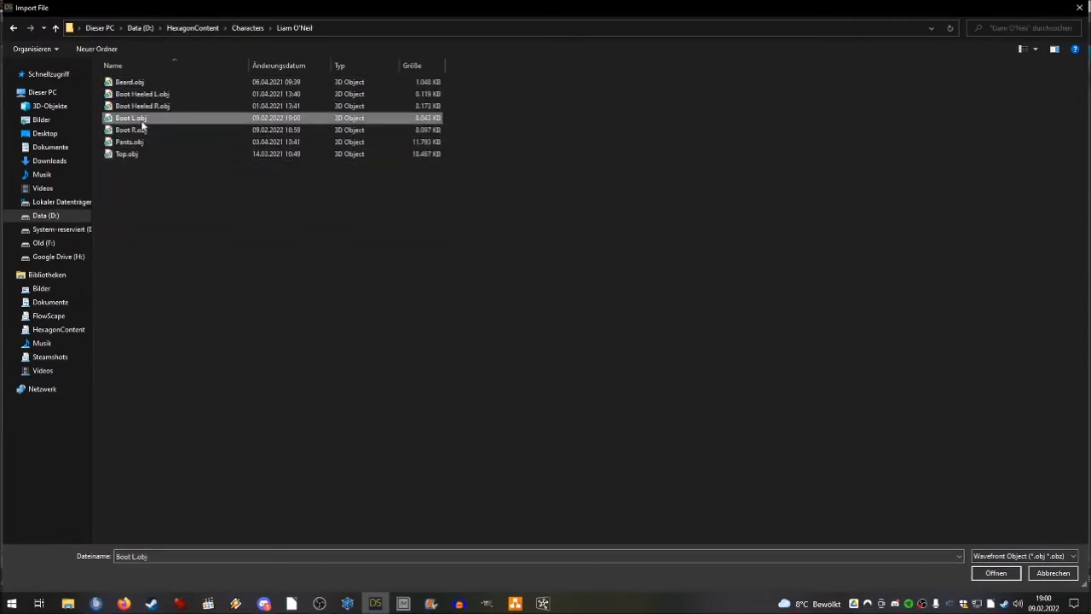
double_click(141, 125)
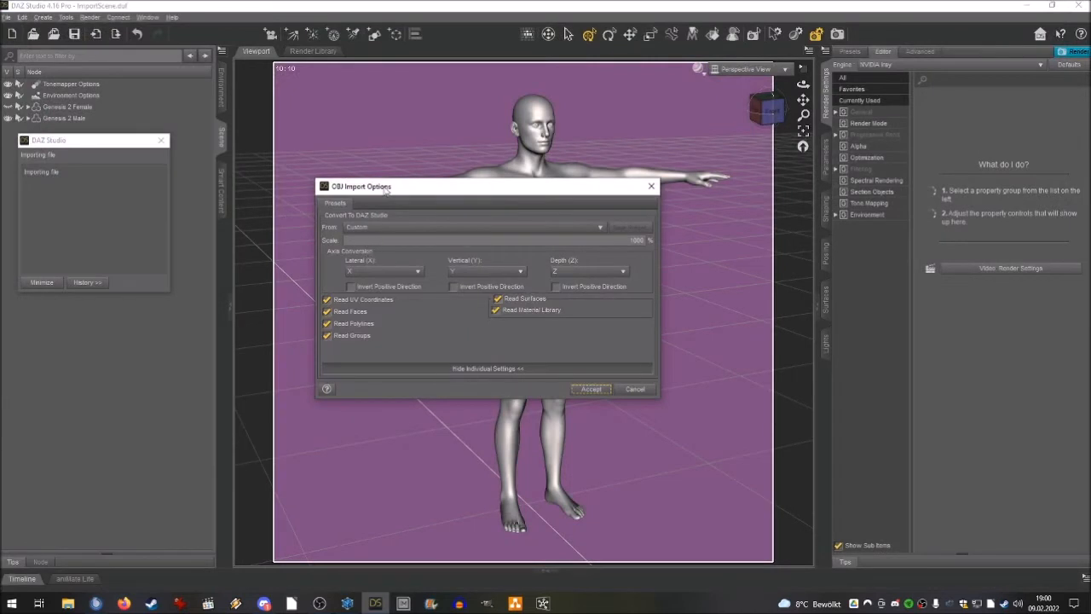
left_click_drag(385, 191, 425, 186)
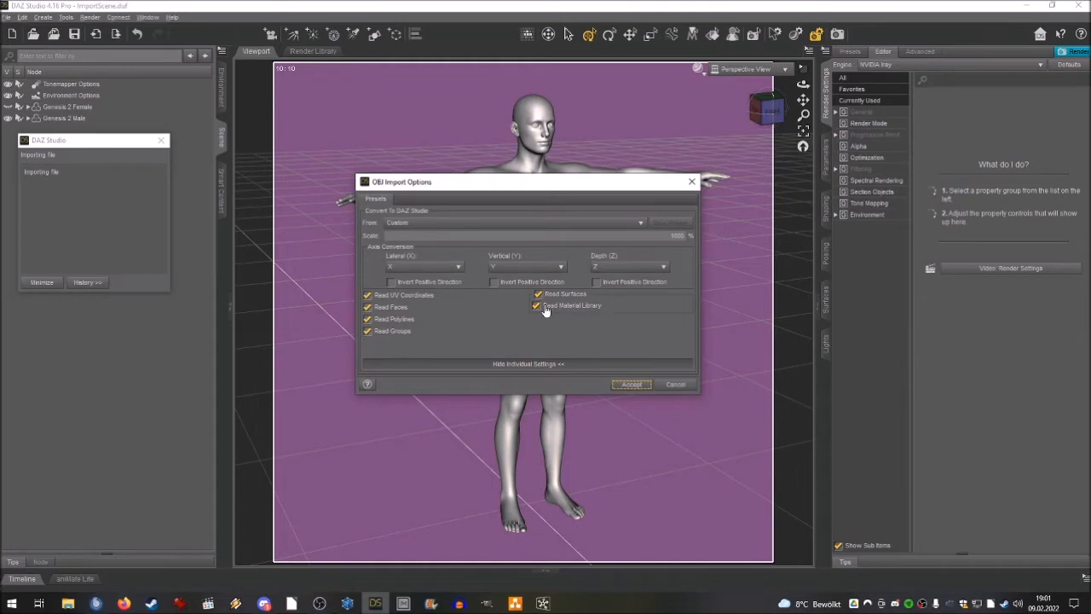
left_click(633, 386)
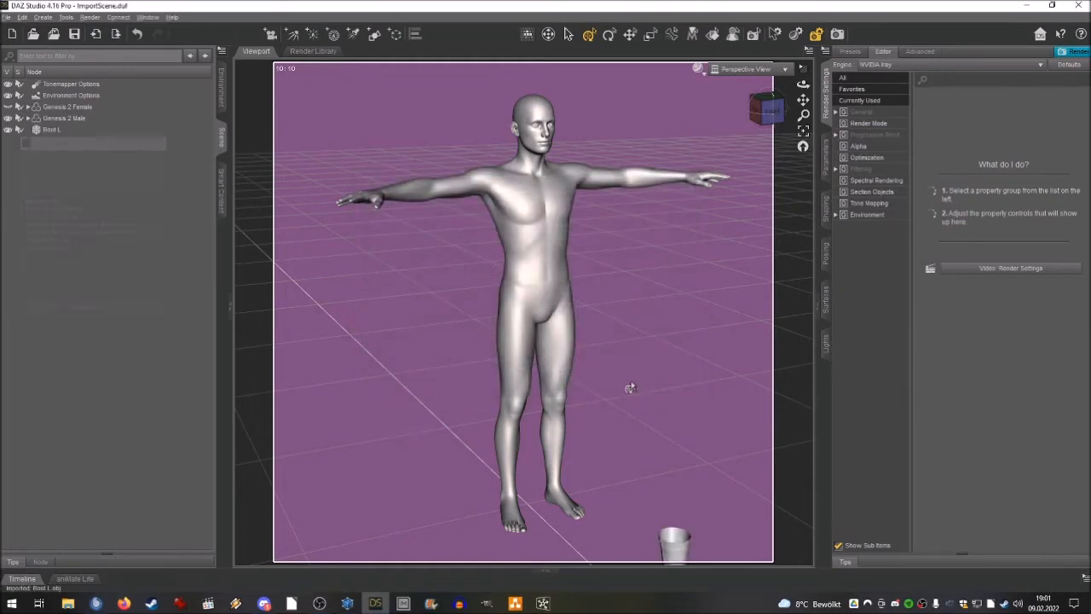
Bend Genesis 2 Male's left foot downward and its left toes upward for wearing the boot.
left_click_drag(802, 101, 759, 40)
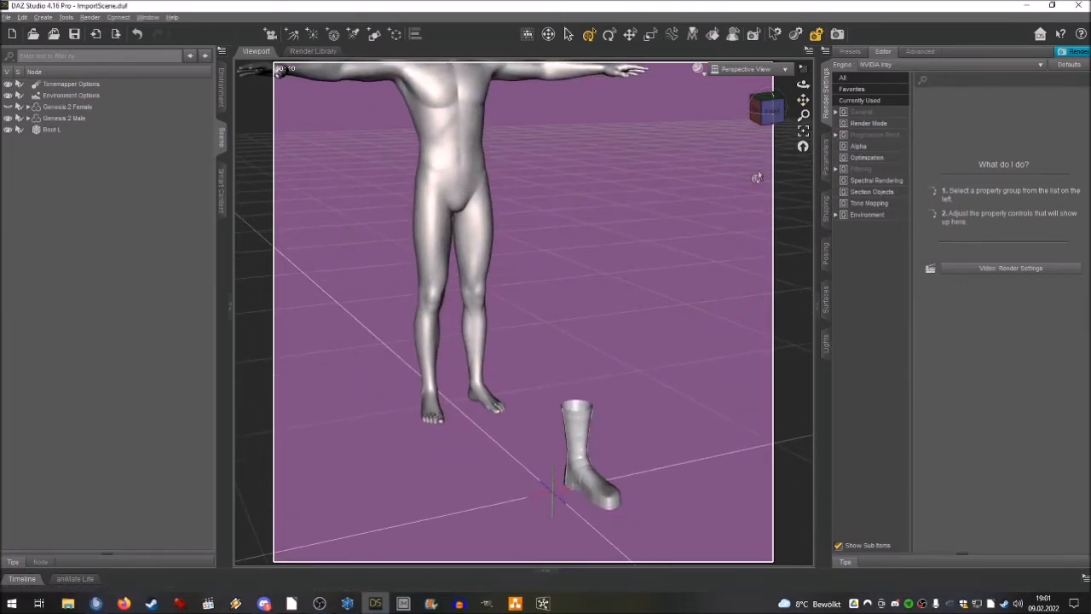
scroll(688, 375, "down", 3)
left_click_drag(802, 100, 734, 114)
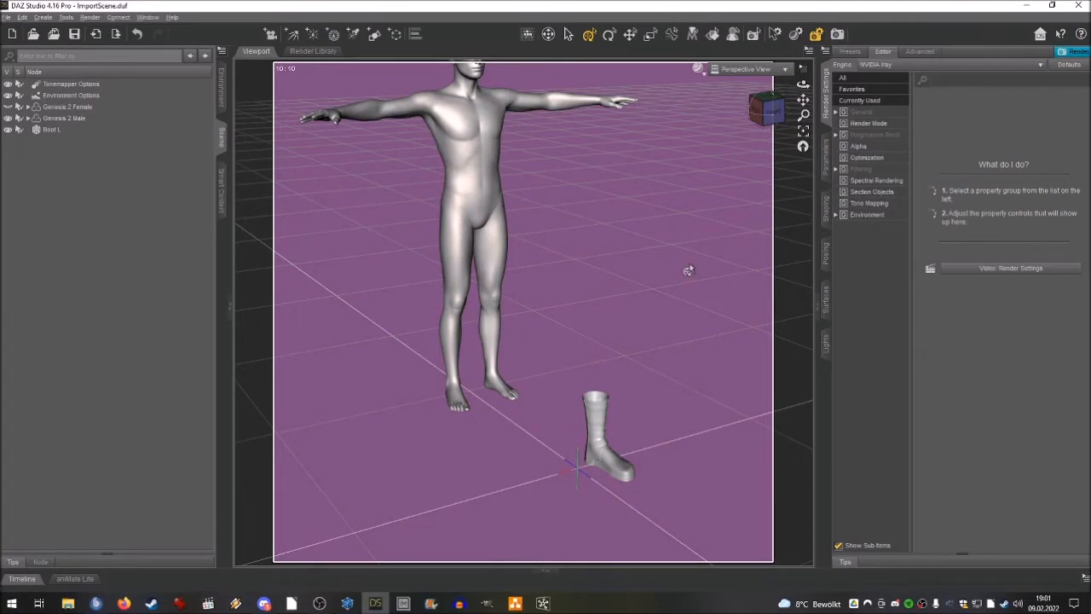
left_click_drag(776, 120, 772, 121)
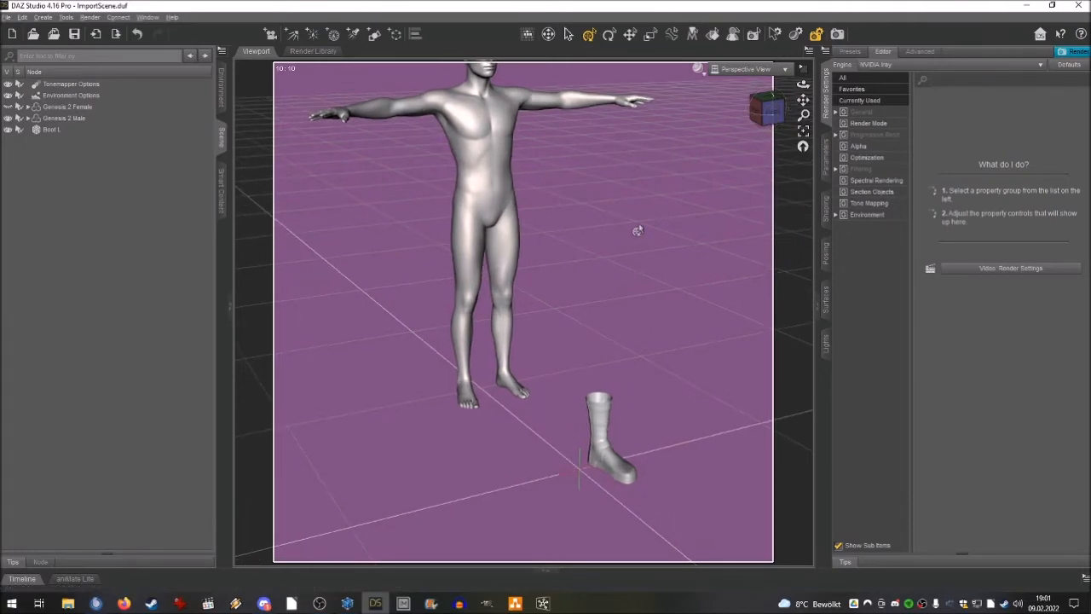
left_click(90, 120)
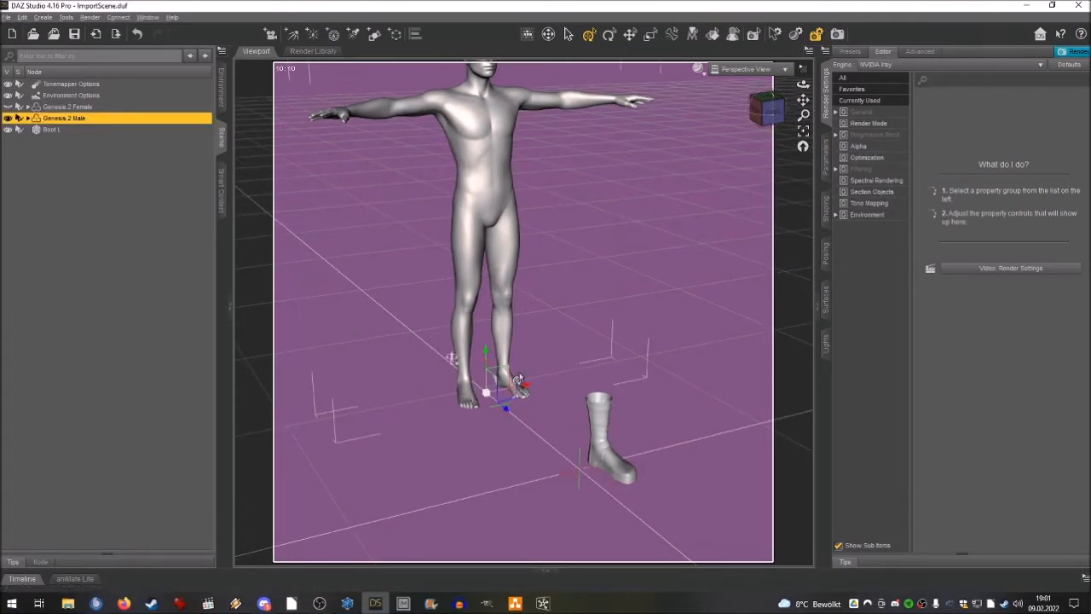
left_click_drag(771, 116, 771, 77)
left_click(667, 385)
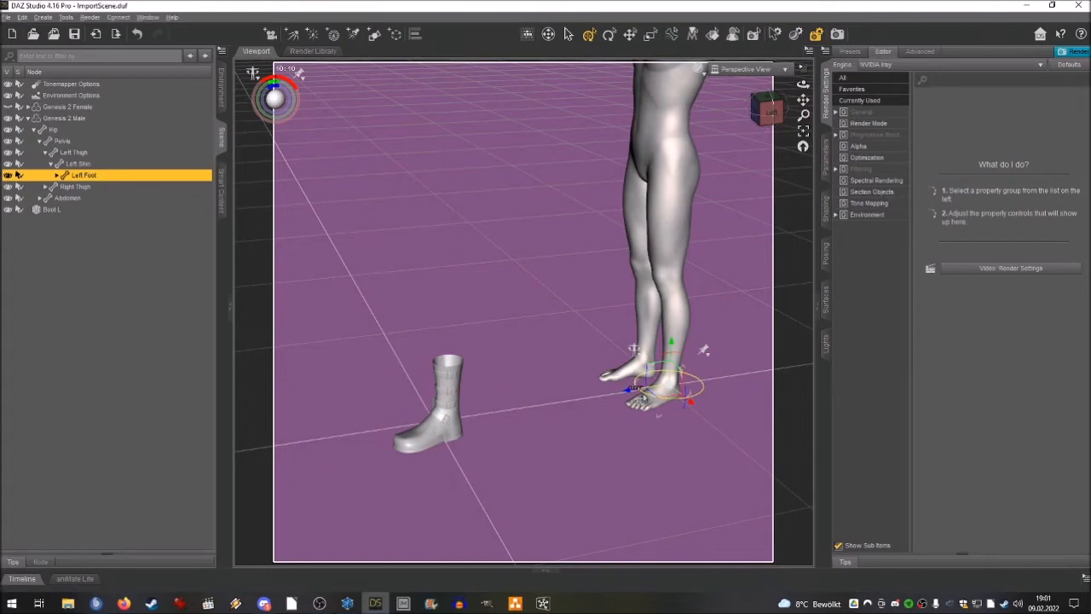
left_click_drag(662, 362, 662, 362)
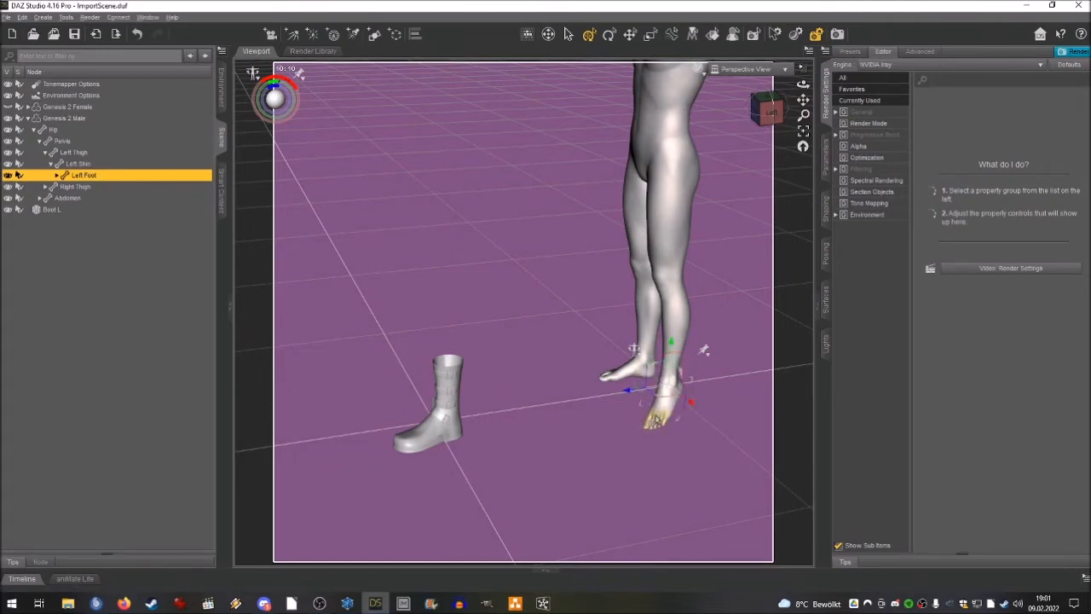
left_click(645, 399)
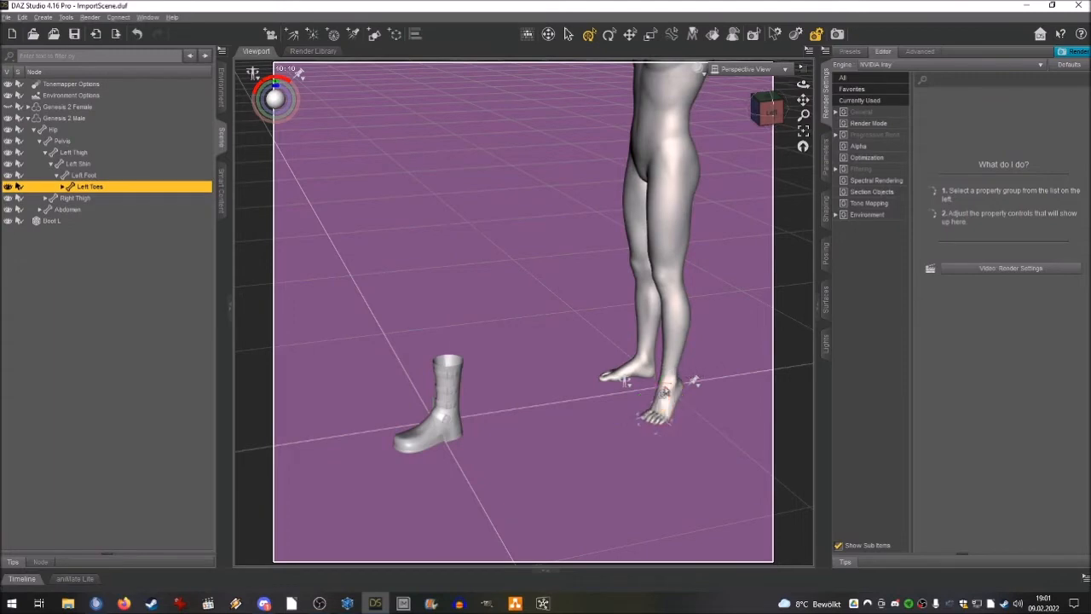
left_click_drag(770, 109, 823, 101)
left_click(298, 203)
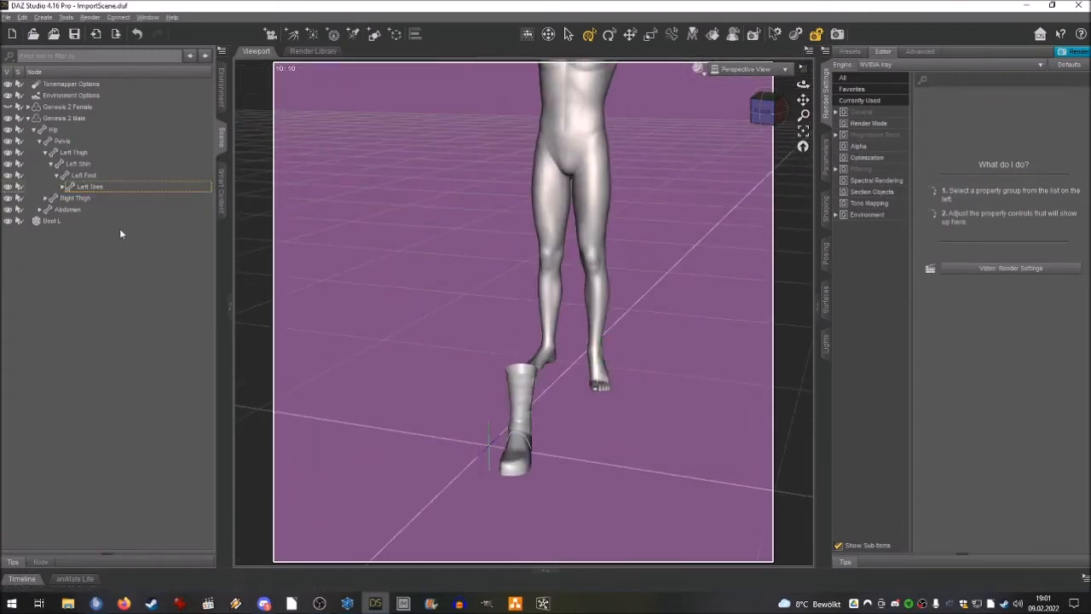
Start the Transfer Utility with Genesis 2 Male as the source and Boot L as the target.
left_click(29, 118)
left_click(58, 132)
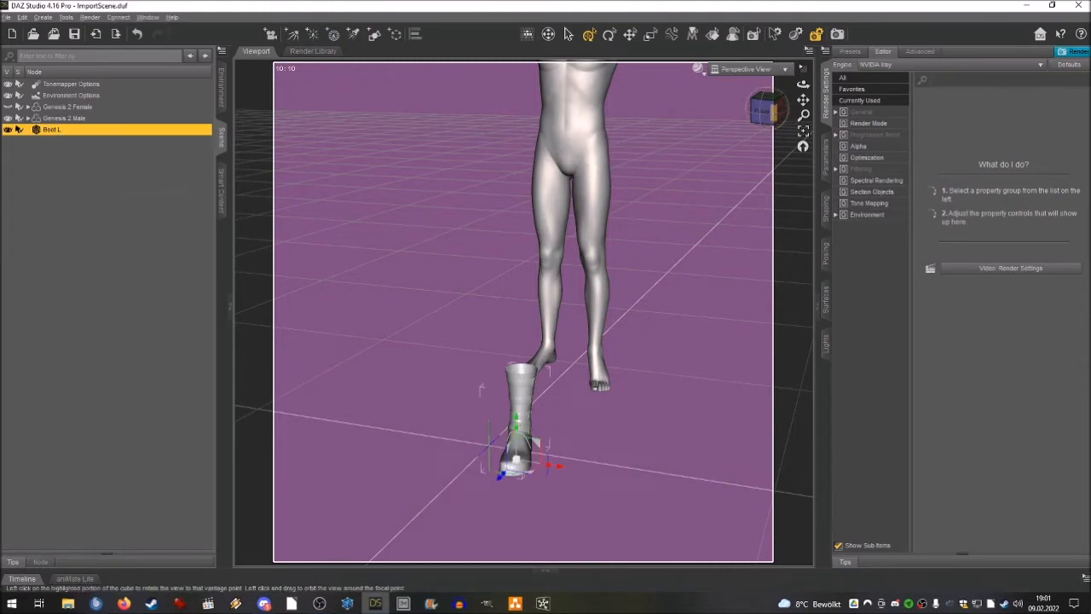
left_click_drag(790, 123, 771, 120)
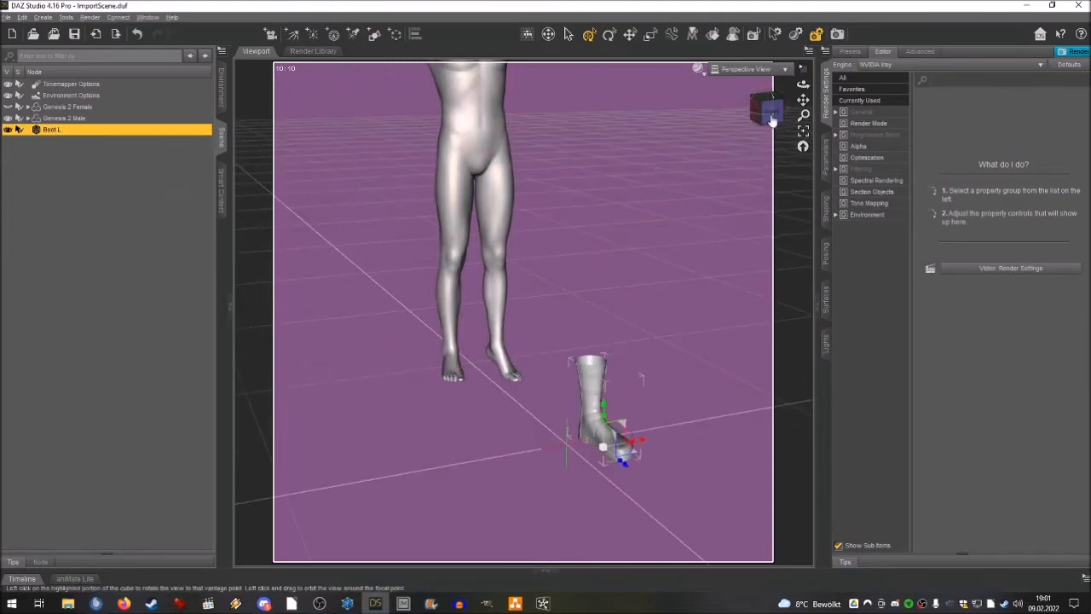
left_click(23, 17)
mouse_move(69, 110)
left_click(137, 109)
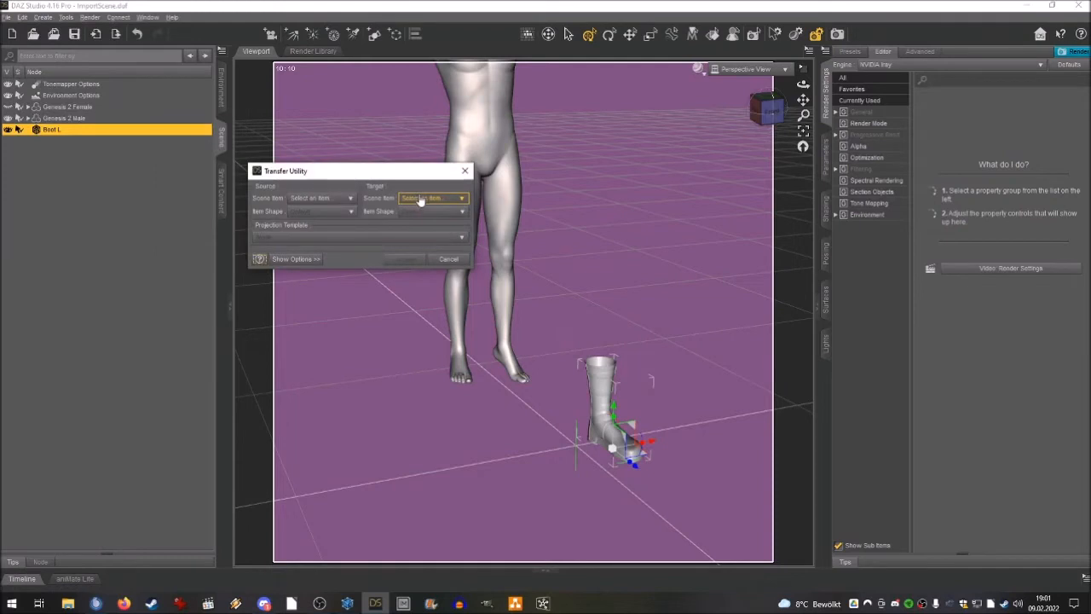
left_click_drag(338, 170, 496, 165)
left_click(475, 190)
left_click(476, 223)
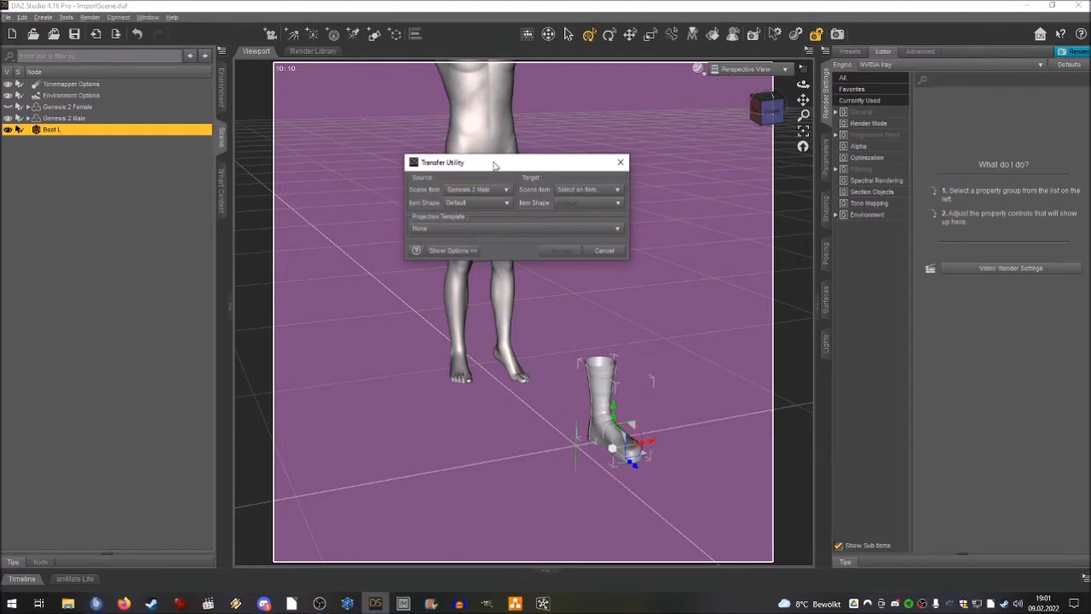
left_click(573, 188)
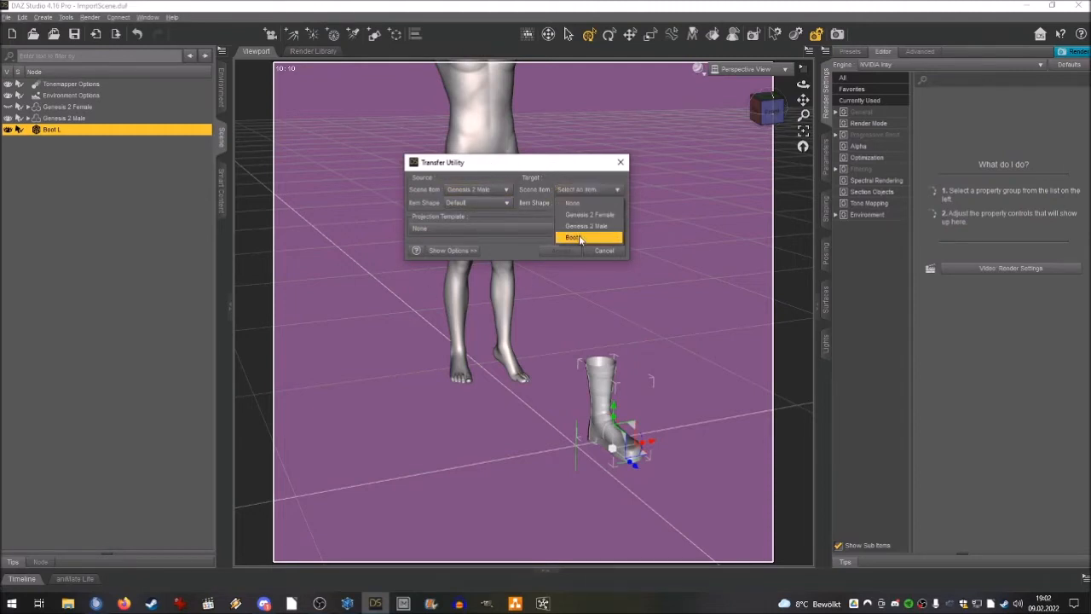
left_click(580, 237)
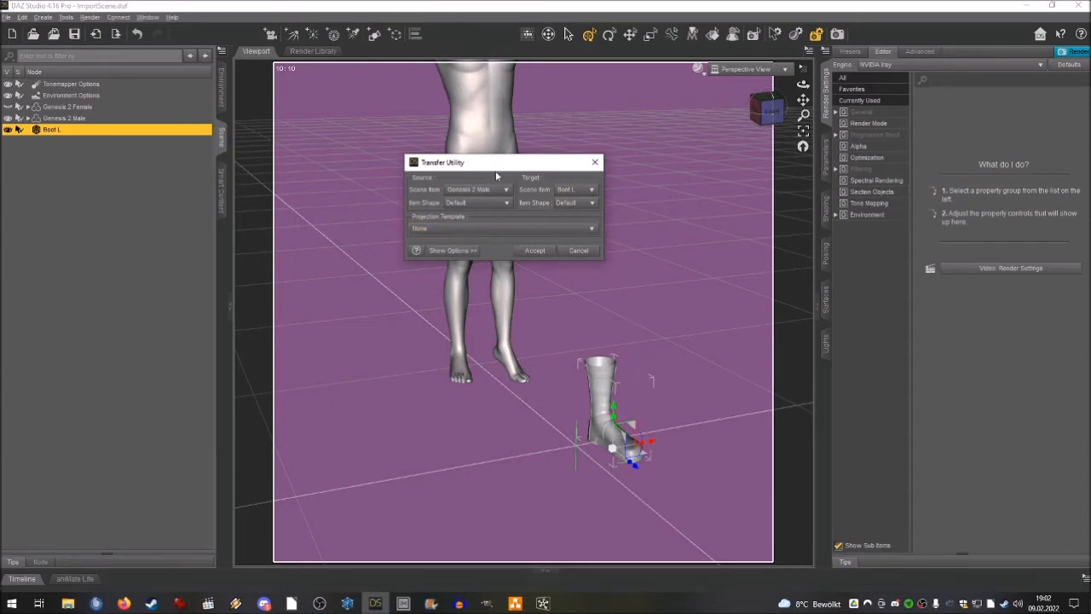
Choose the Footwear projection template, review the transfer options and run the transfer to fit Boot L to the figure.
left_click(483, 231)
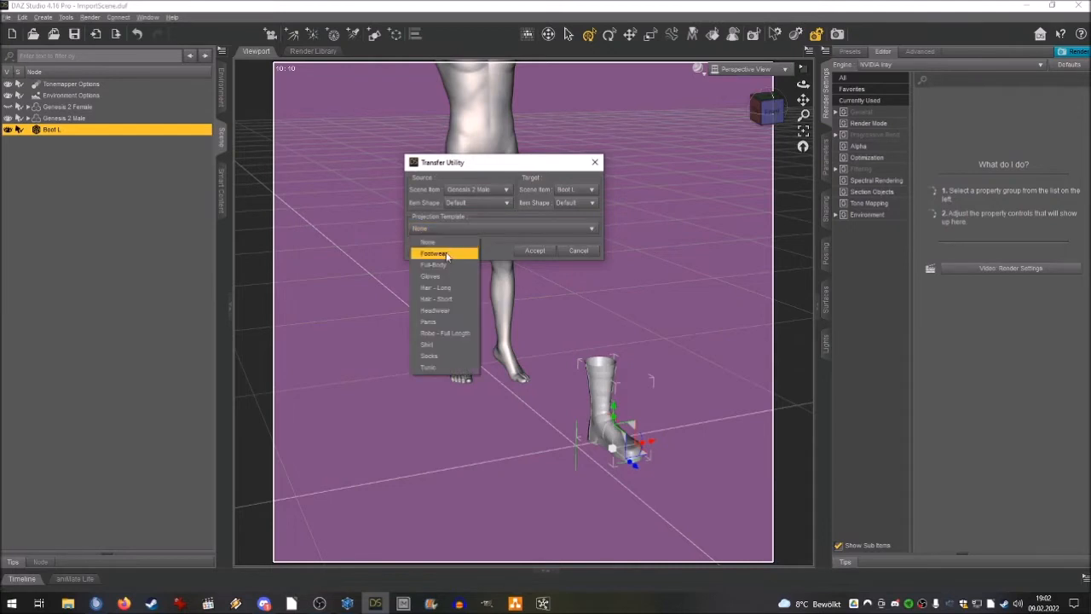
left_click(442, 253)
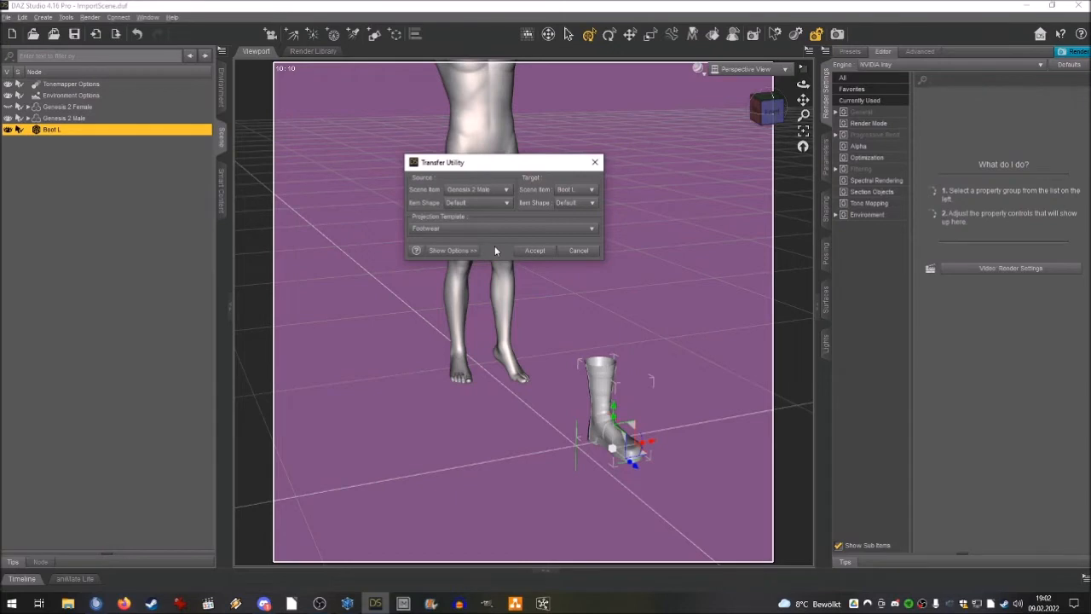
left_click(475, 250)
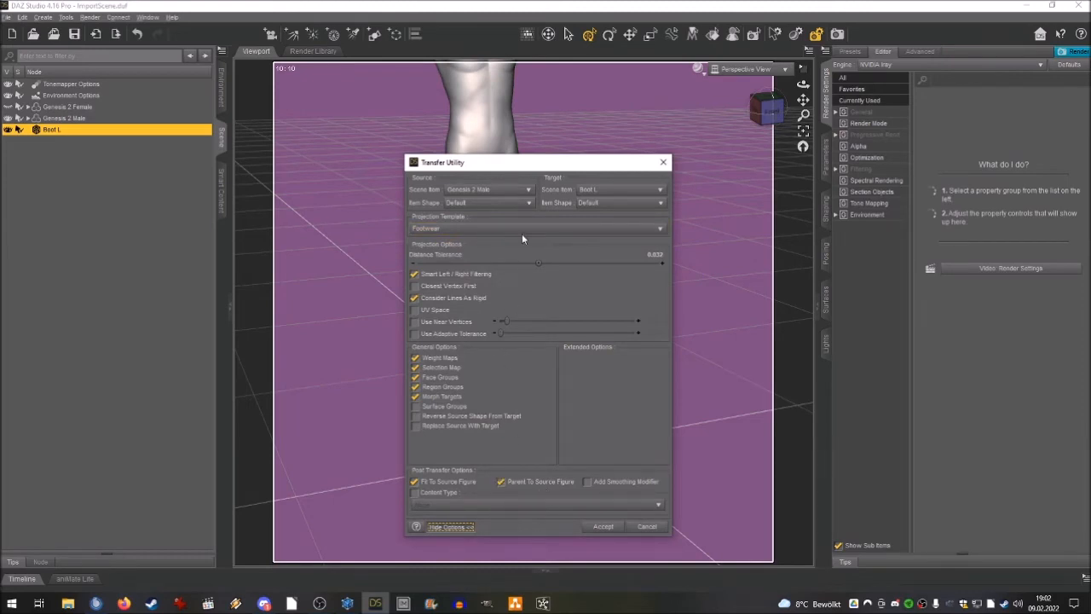
left_click(449, 526)
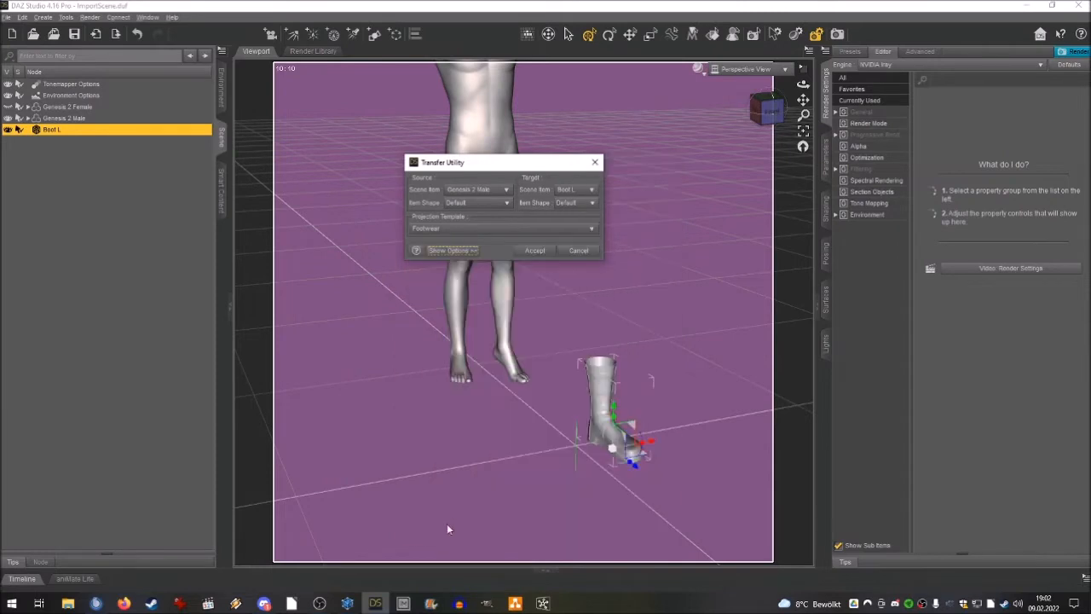
left_click(535, 250)
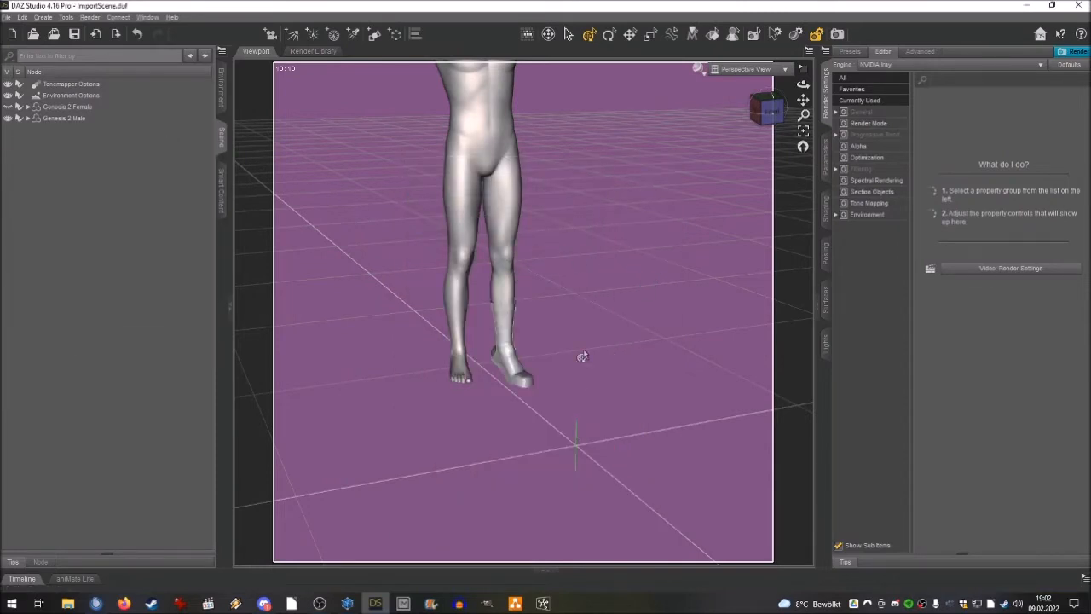
Examine the boot's fit on the left foot up close and inspect the shader settings of Boot L's Zipper surface.
left_click_drag(760, 129, 764, 134)
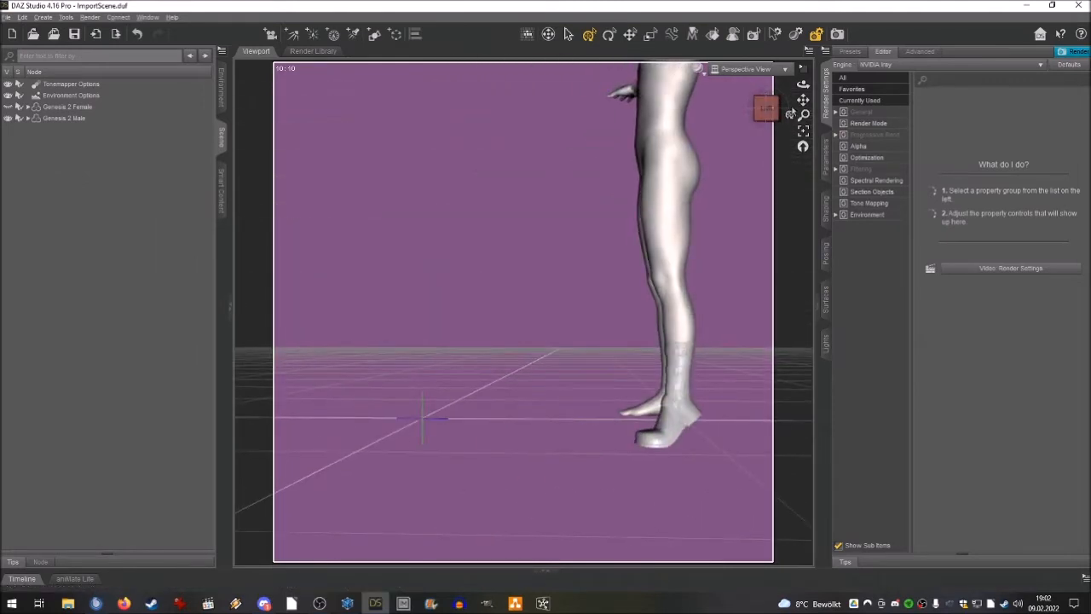
left_click_drag(803, 101, 767, 96)
left_click_drag(804, 114, 777, 113)
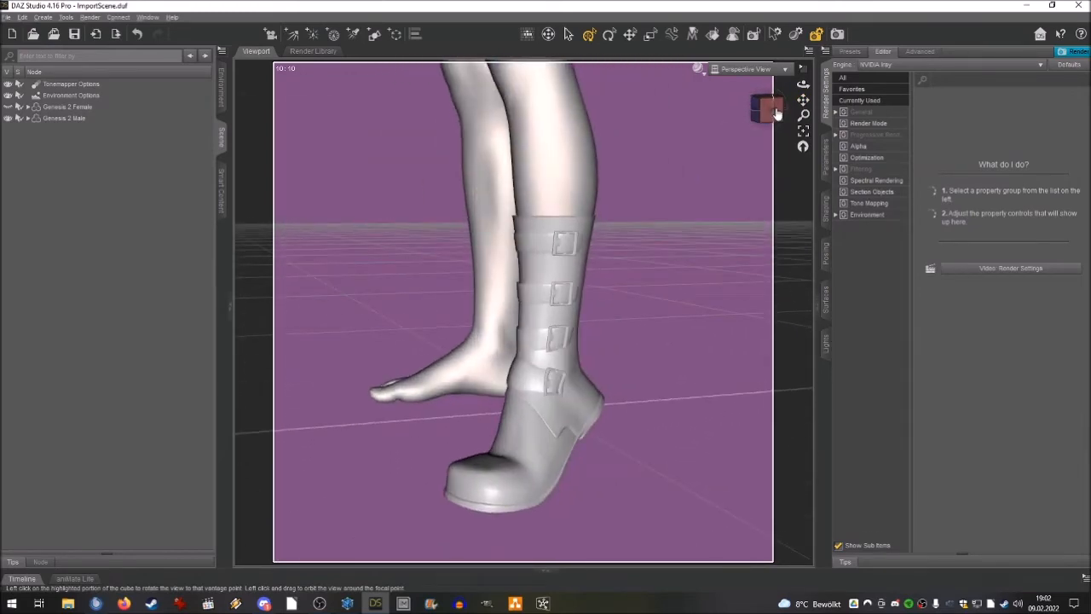
left_click(28, 119)
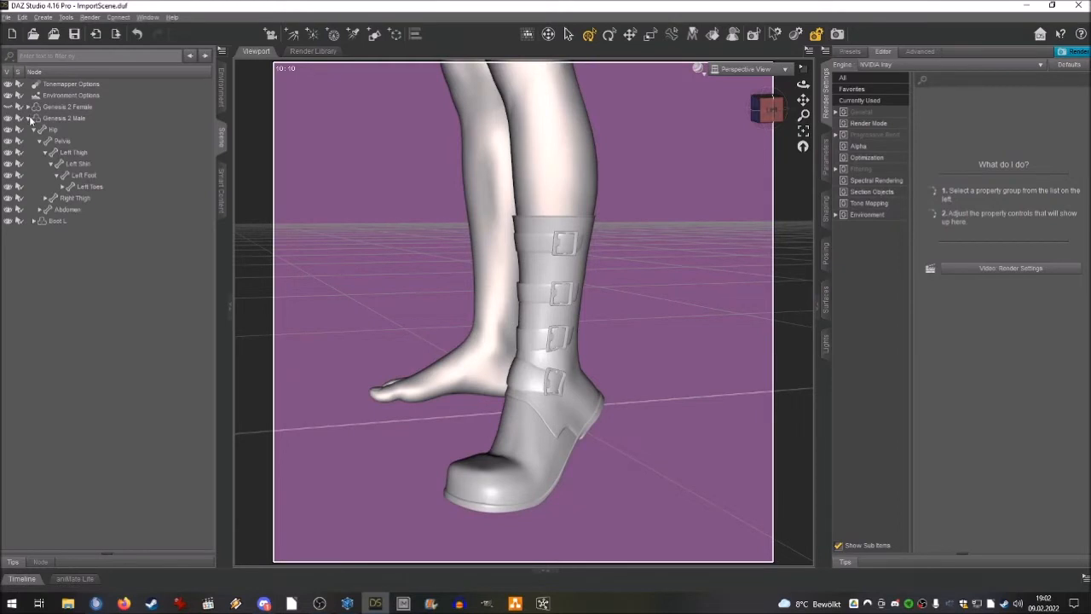
left_click(57, 220)
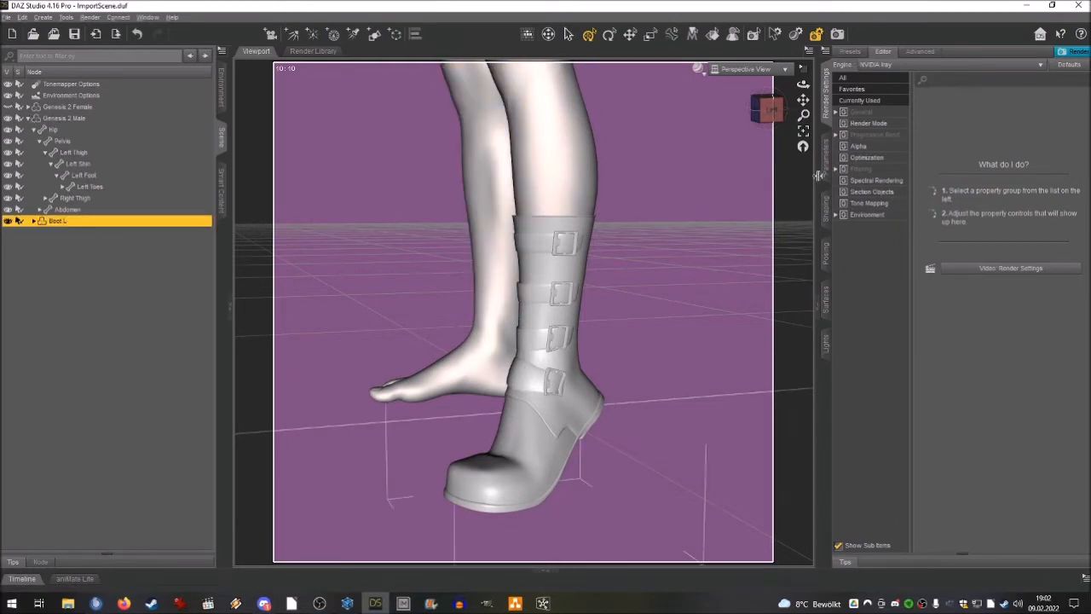
left_click(825, 299)
left_click(840, 112)
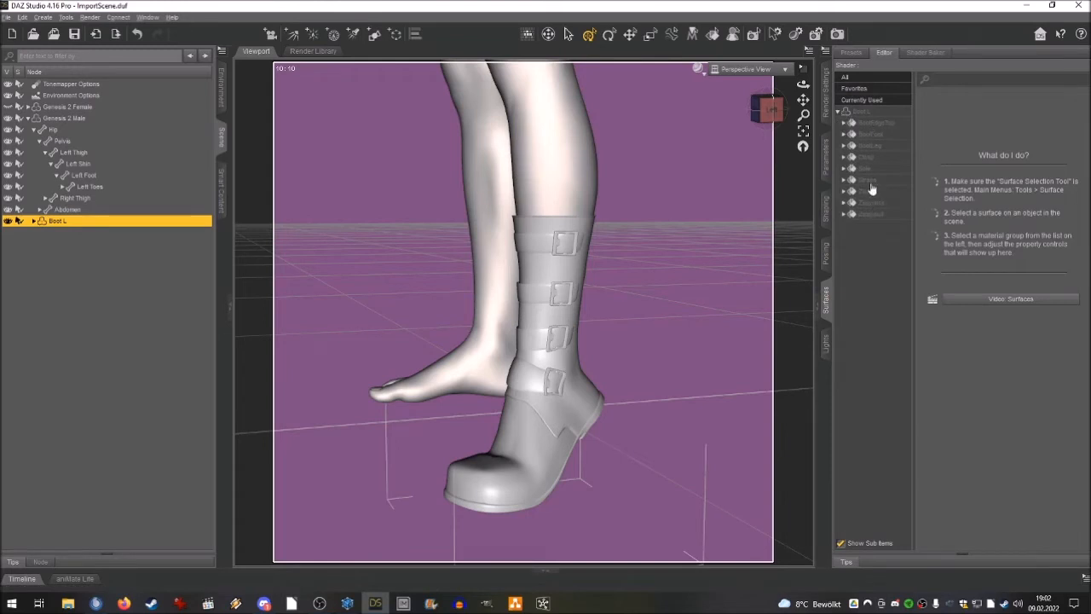
left_click(868, 192)
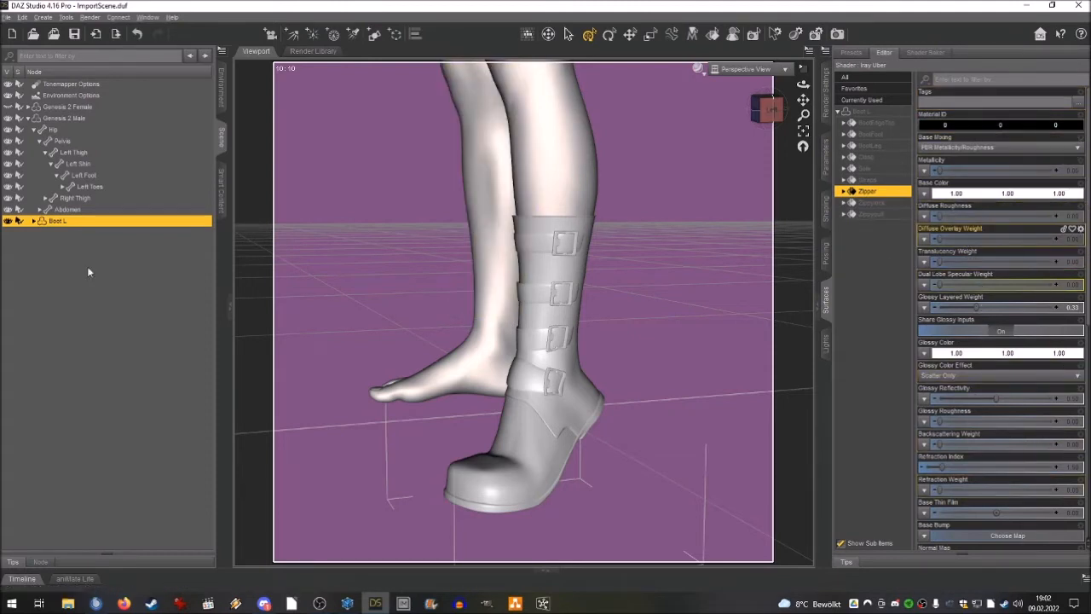
Delete the fitted Boot L from the scene and change the render engine to 3Delight.
key("Delete")
left_click(823, 79)
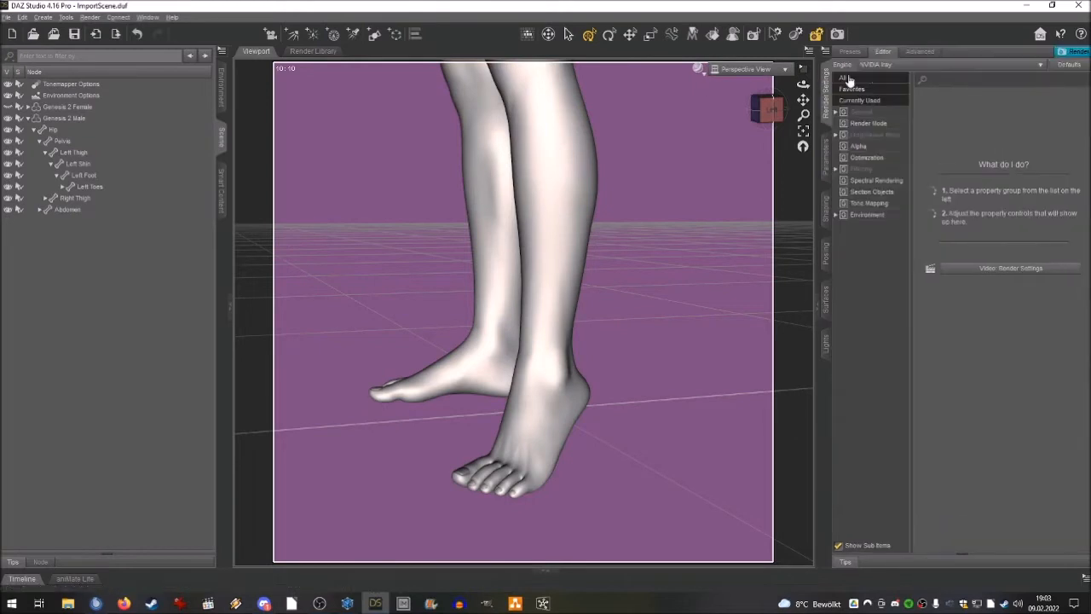
left_click(887, 66)
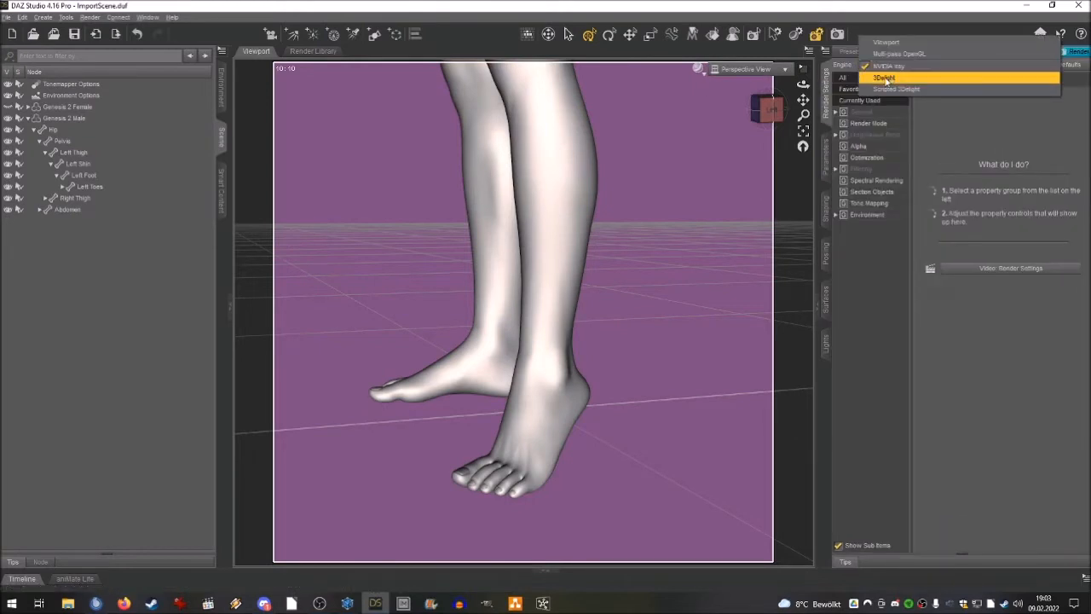
left_click(886, 77)
Import Boot L.obj again from the Liam O'Neil character folder and accept the import options.
left_click(7, 18)
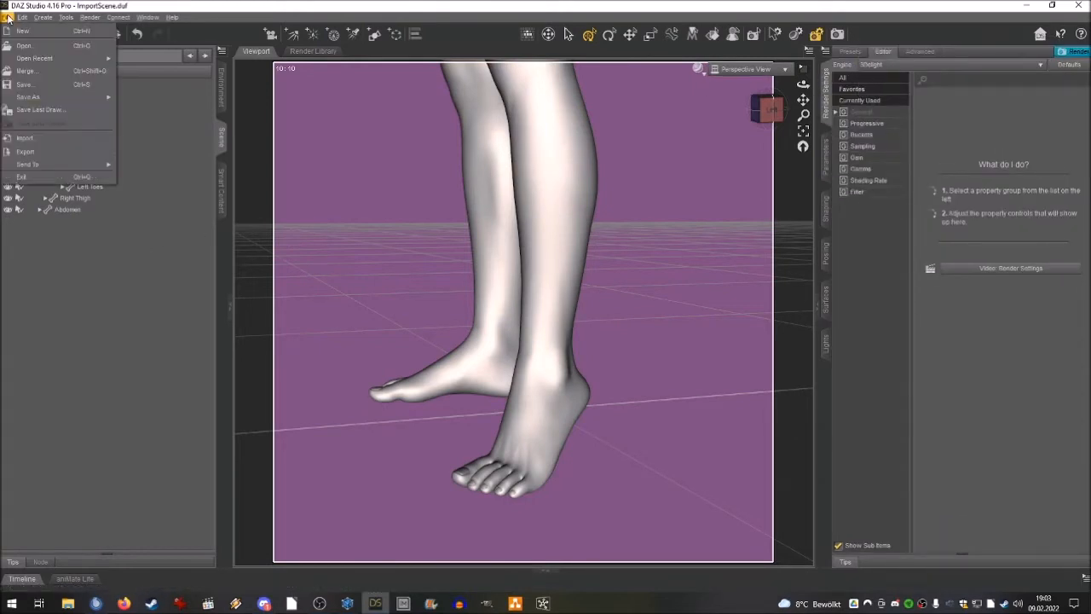
left_click(26, 137)
left_click(158, 119)
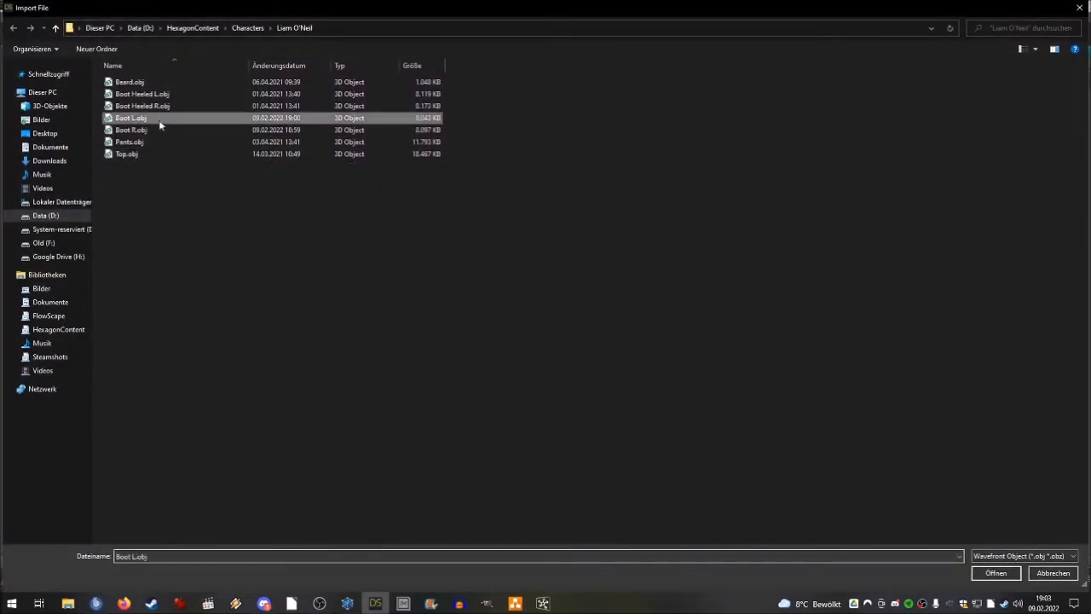
double_click(159, 119)
left_click(623, 382)
Start the Transfer Utility with Genesis 2 Male as the source and the reimported Boot L as the target.
scroll(654, 324, "down", 1)
left_click_drag(803, 100, 920, 90)
scroll(487, 257, "down", 2)
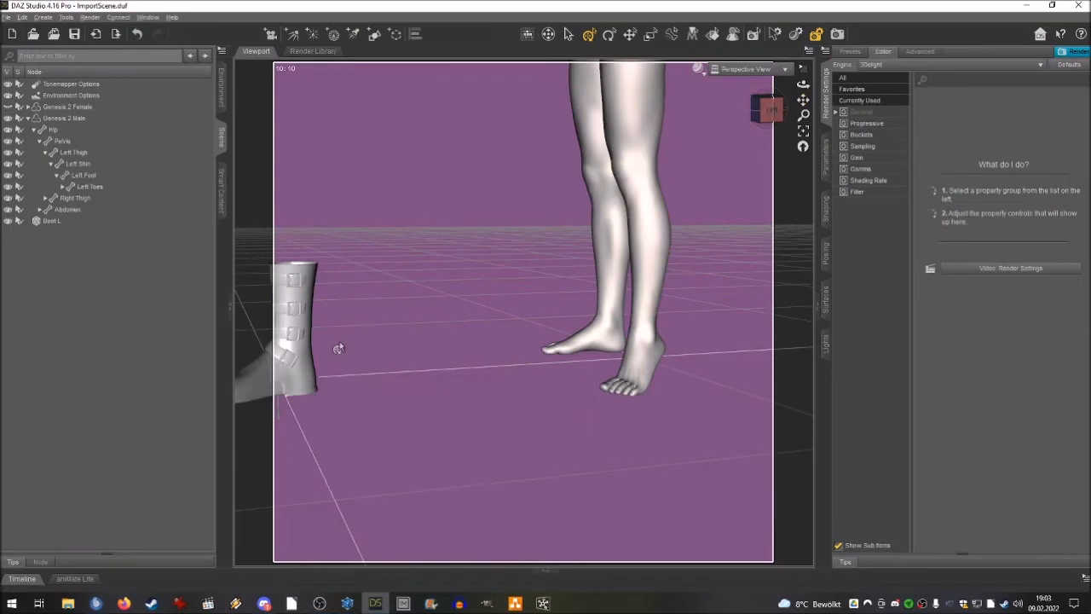
left_click(22, 17)
mouse_move(84, 110)
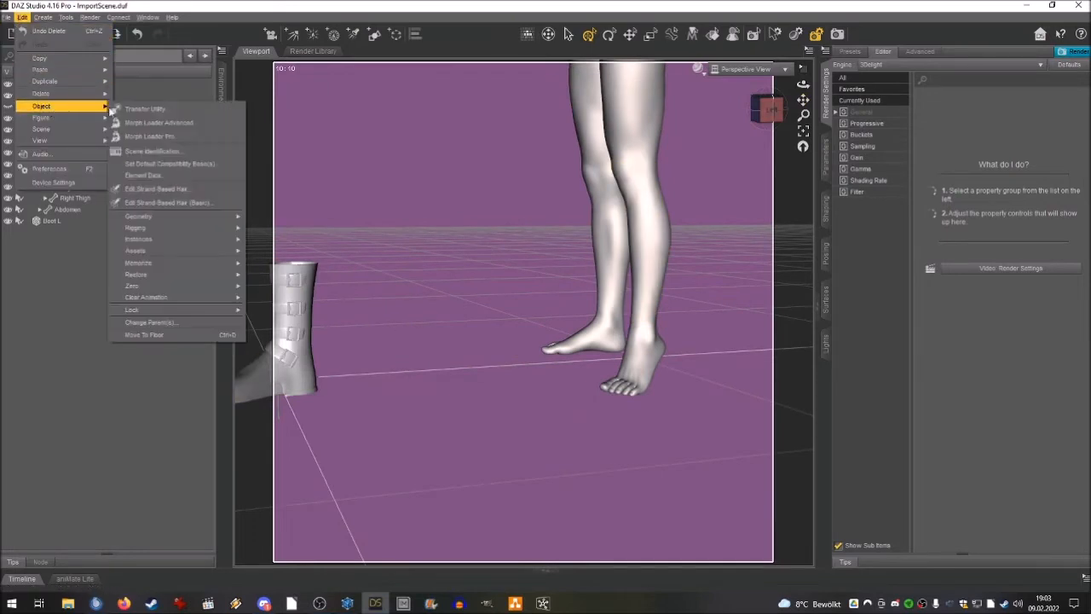
left_click(145, 109)
left_click(477, 191)
left_click(477, 225)
left_click(580, 189)
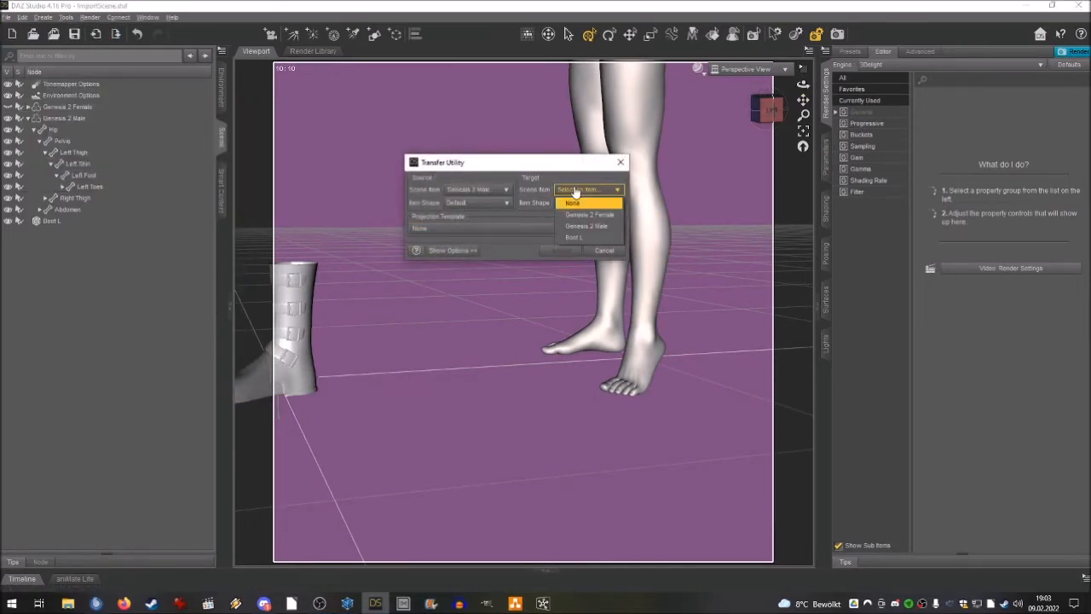
left_click(573, 237)
Choose the Footwear projection template and run the transfer to fit the reimported boot to the left foot.
left_click(524, 229)
left_click(439, 254)
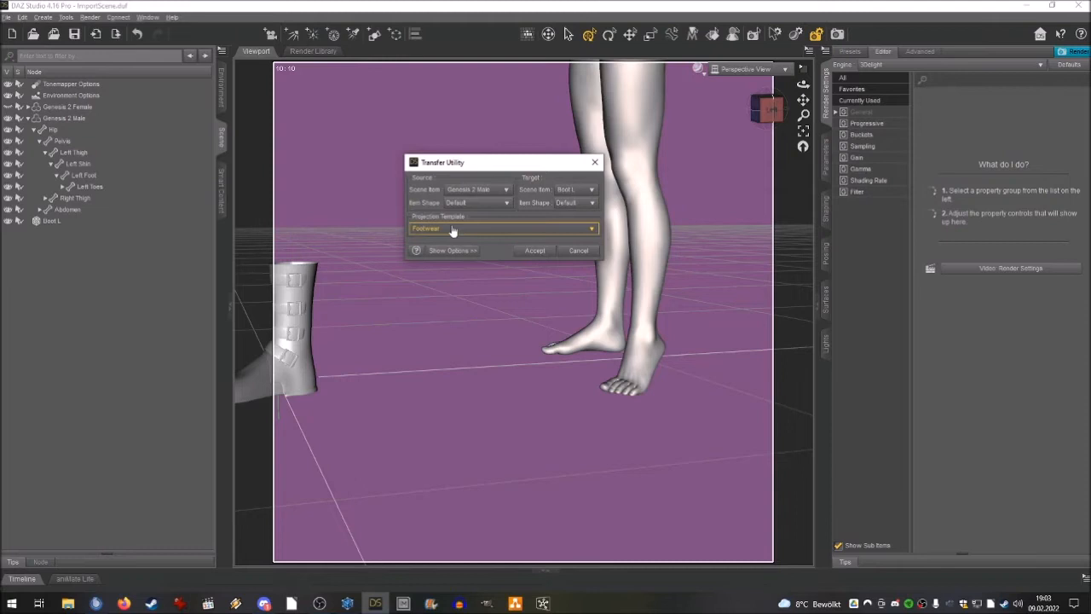
left_click(528, 252)
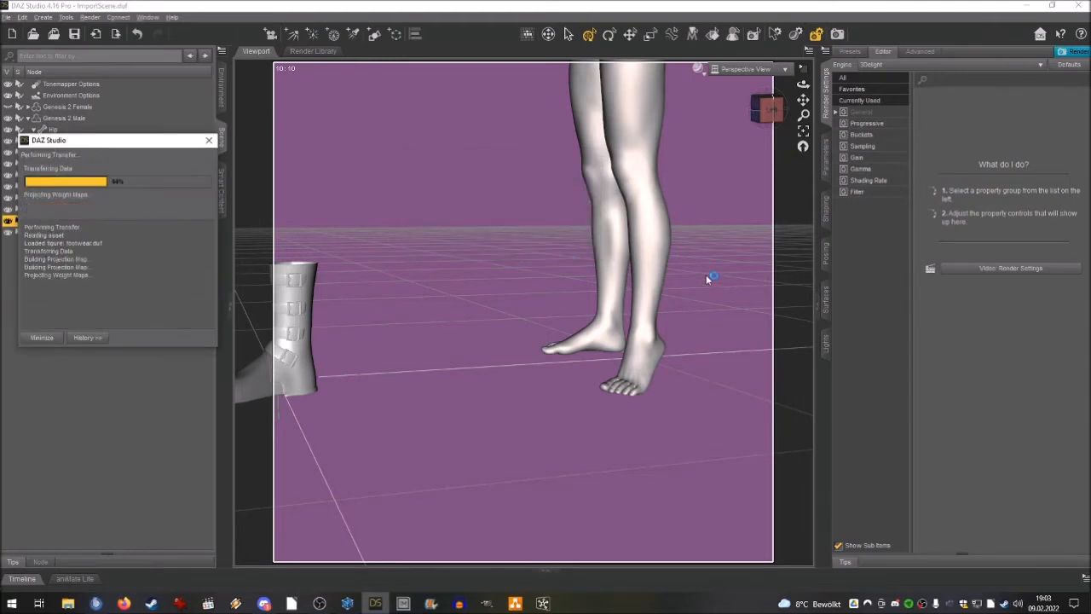
left_click_drag(802, 99, 717, 72)
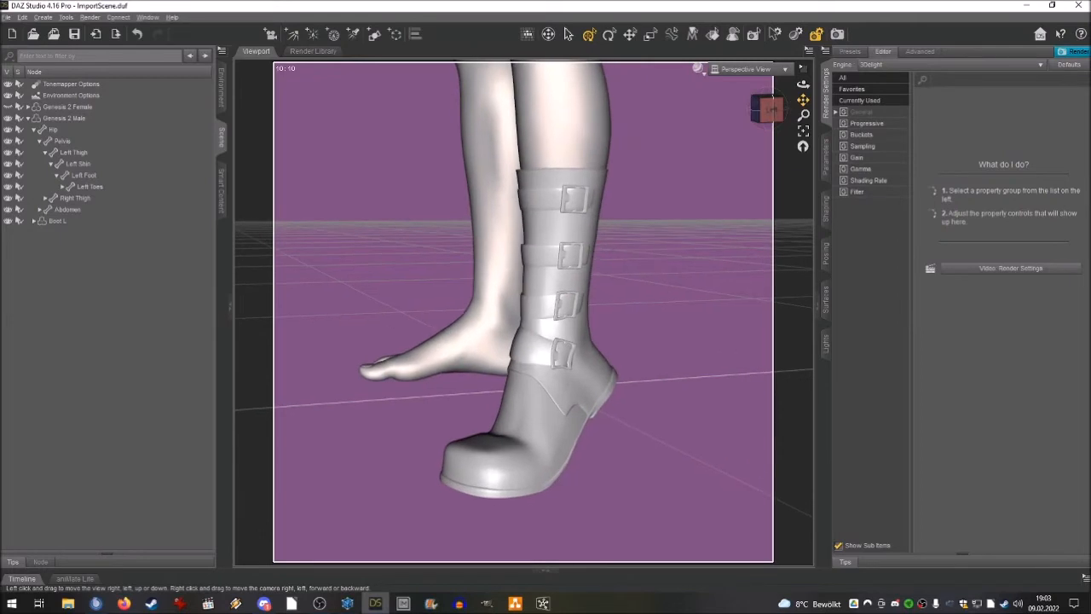
Set the lighting model of Boot L's Clasp, Zipper, Zippylock and Zippypull surfaces to Metallic.
left_click(75, 221)
left_click(826, 294)
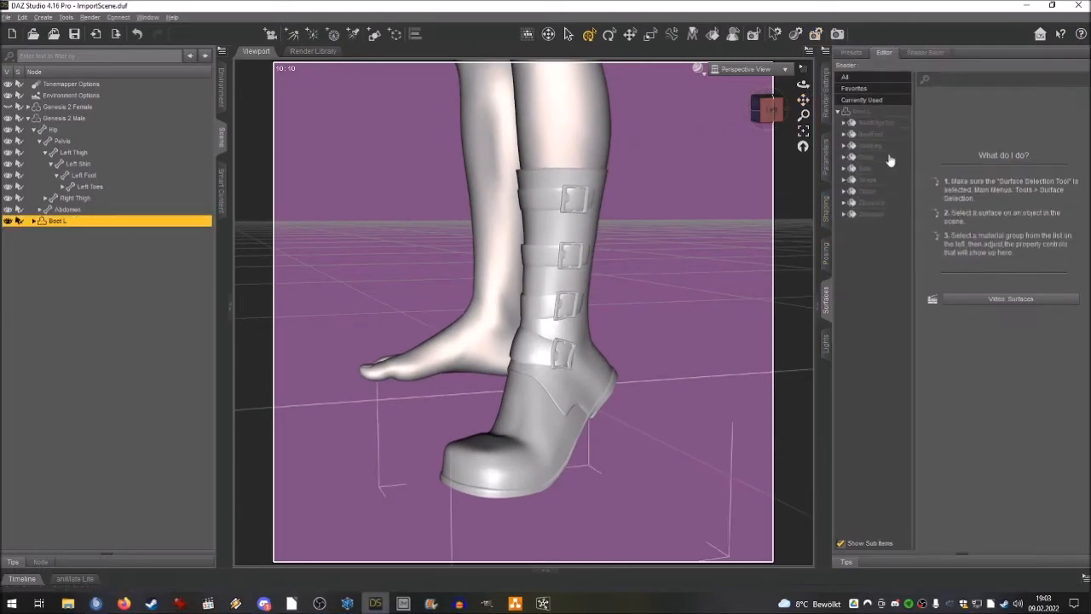
left_click(871, 112)
left_click(871, 124)
left_click(871, 243)
left_click(876, 123)
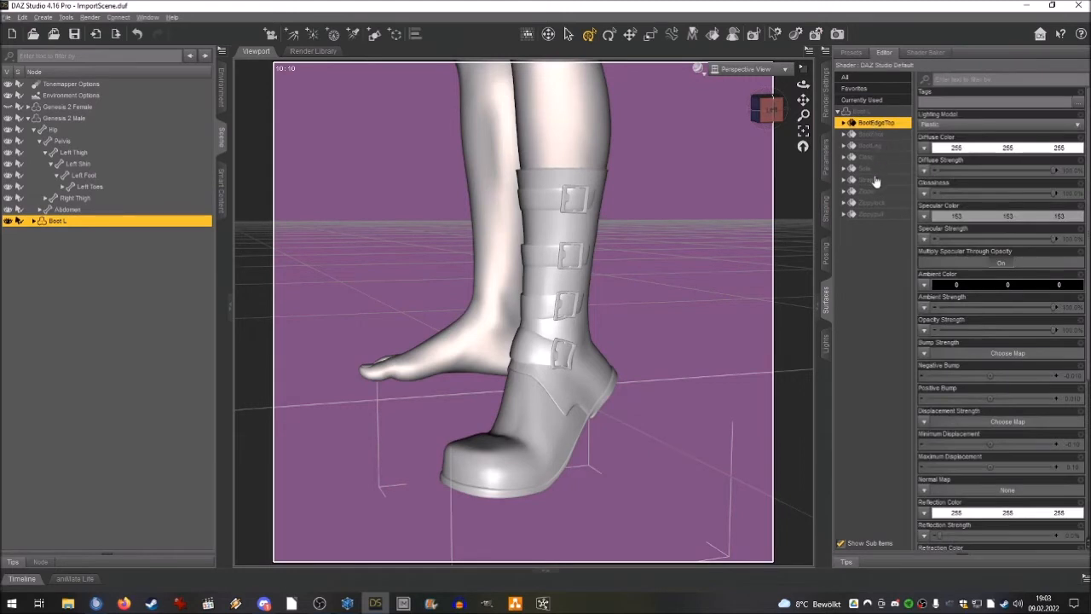
left_click(870, 195)
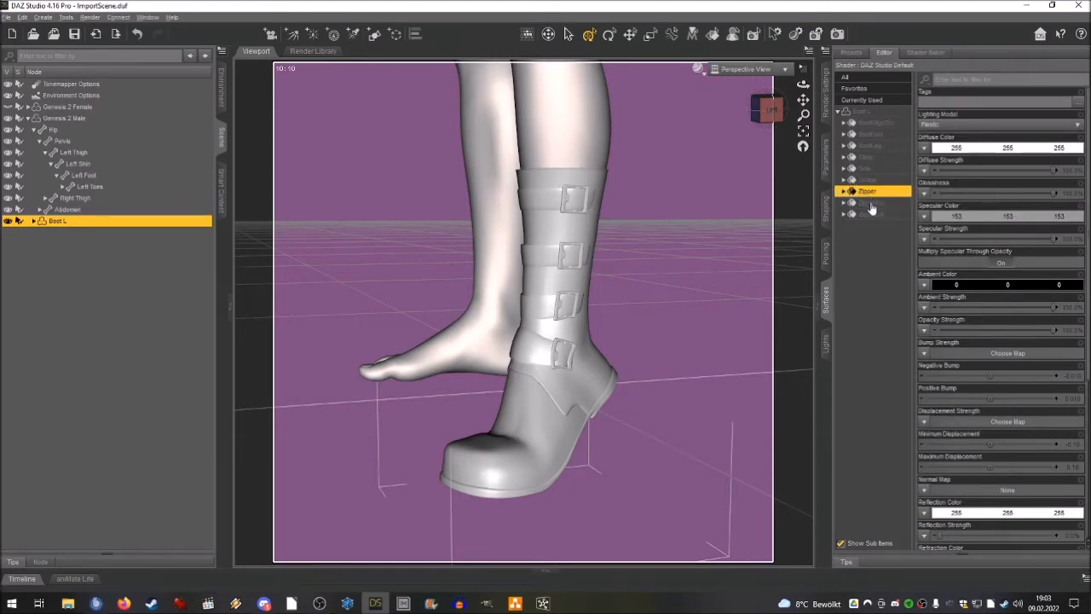
left_click(873, 214, "shift")
left_click(869, 157, "ctrl")
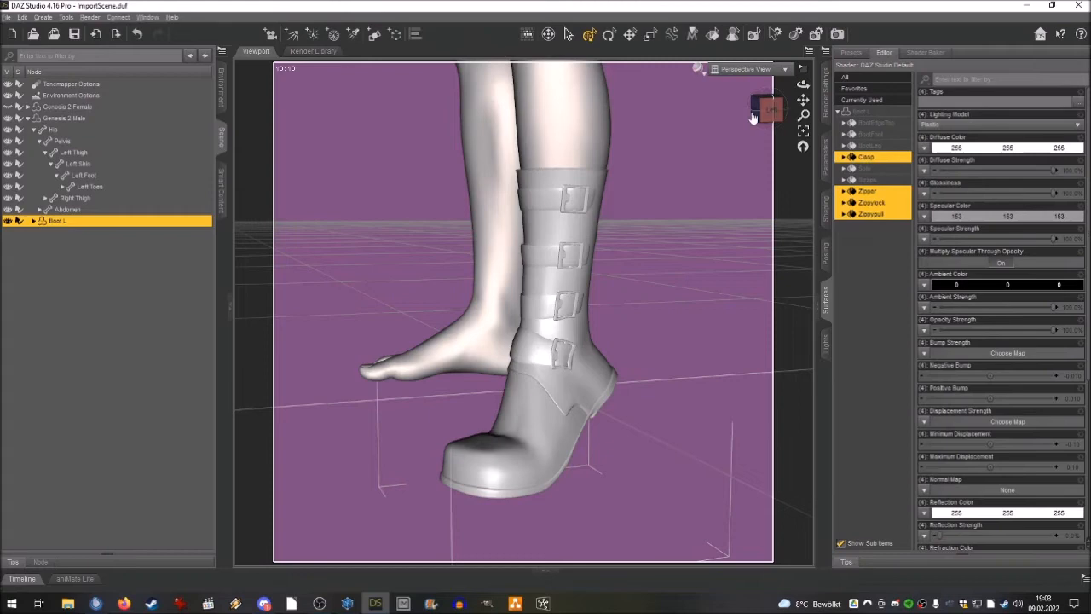
left_click(930, 125)
left_click(929, 150)
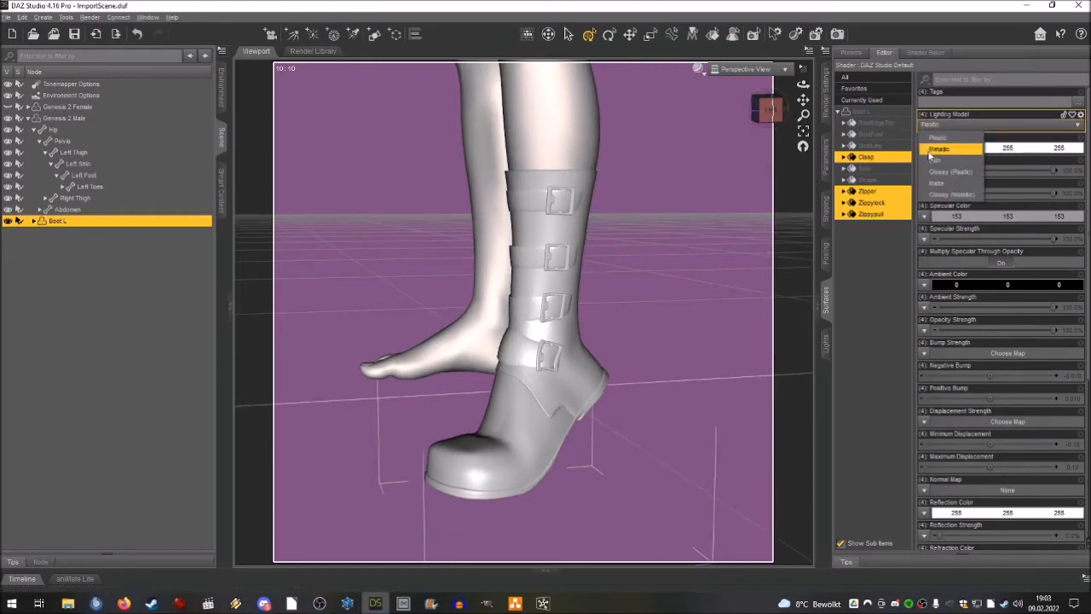
Try yellow.png from the Basecolors texture folder as the diffuse color map of the clasp and zipper surfaces.
left_click(926, 149)
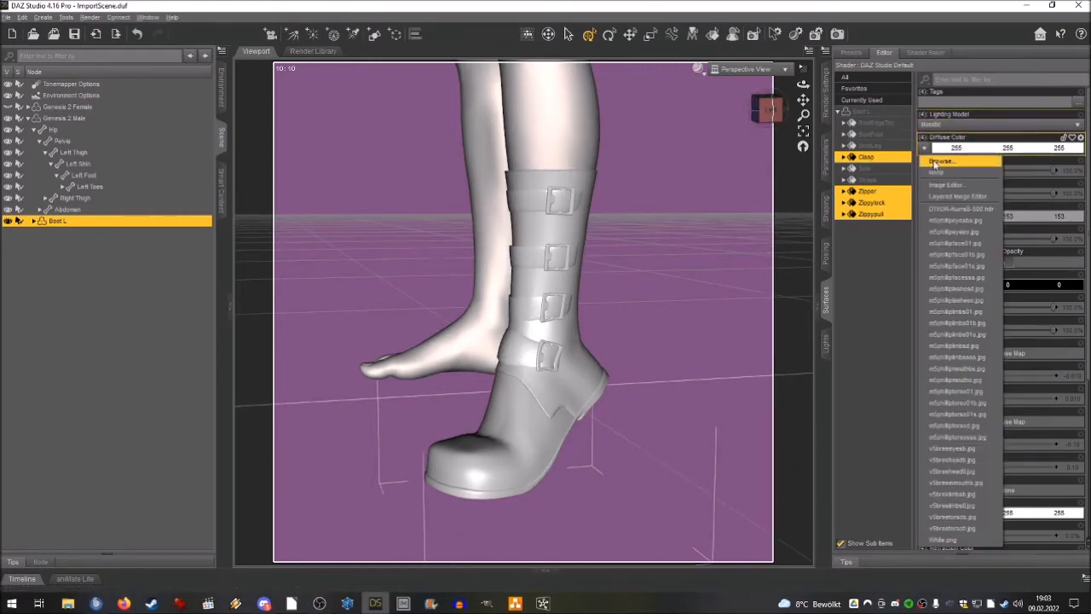
left_click(937, 160)
left_click(249, 30)
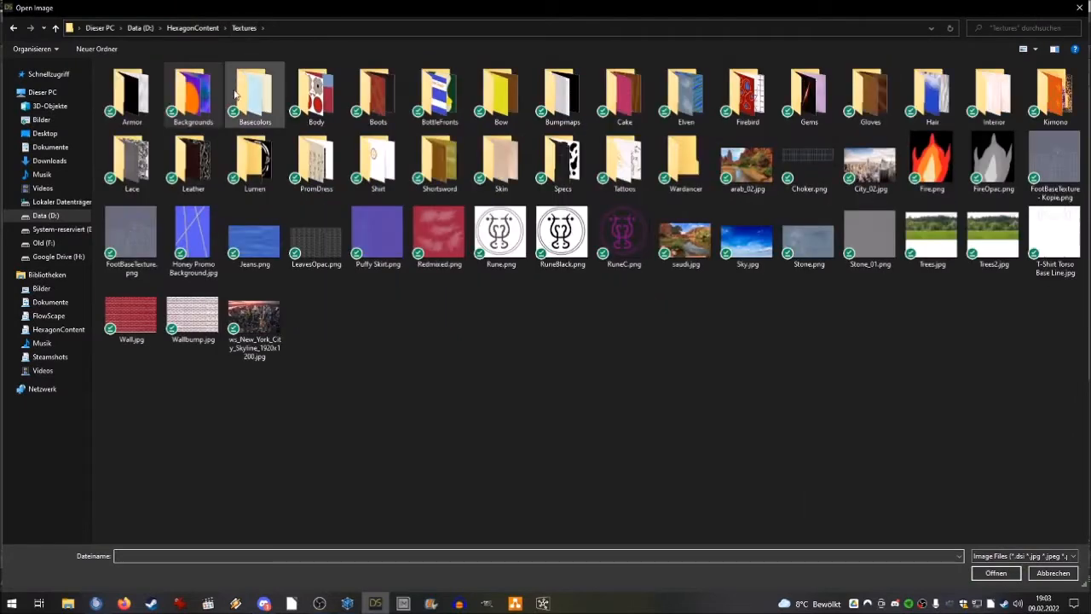
double_click(255, 93)
left_click(254, 251)
left_click(996, 573)
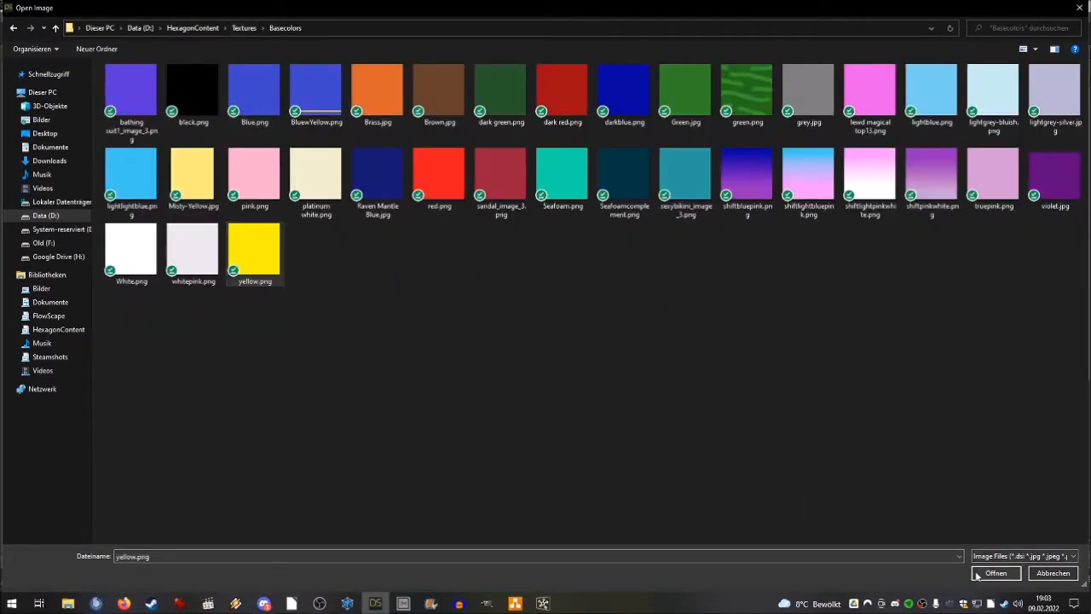
Try lightblue.png as the diffuse color map of the clasp and zipper surfaces.
left_click_drag(802, 84, 891, 92)
left_click_drag(802, 100, 709, 117)
left_click(925, 147)
left_click(929, 159)
double_click(950, 103)
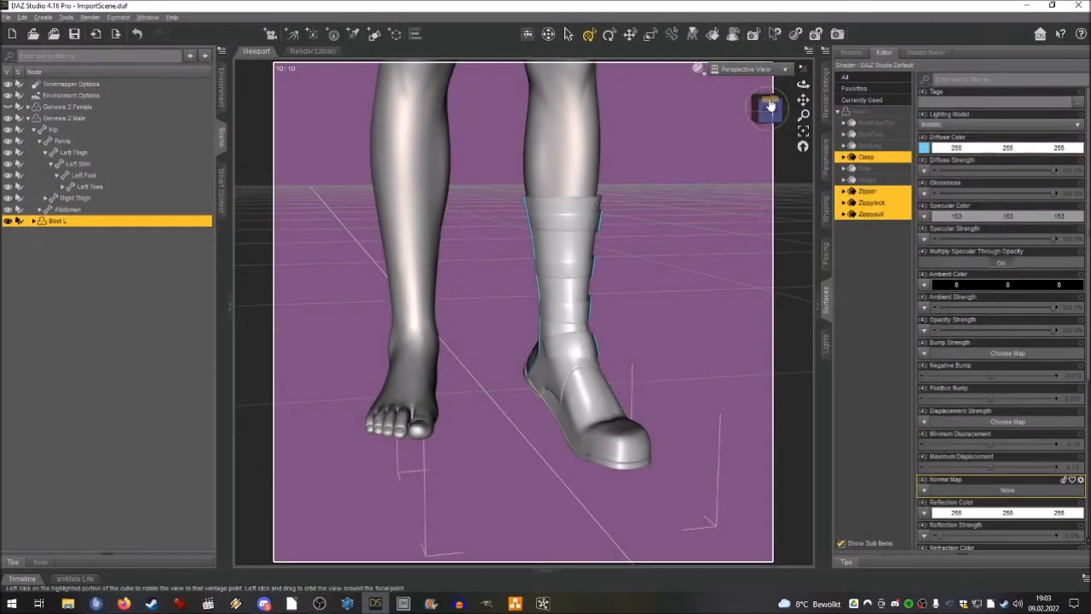
Apply lightgrey-bluish.png as the diffuse color map of the clasp and zipper surfaces and check the buckles up close.
left_click(923, 147)
left_click(929, 159)
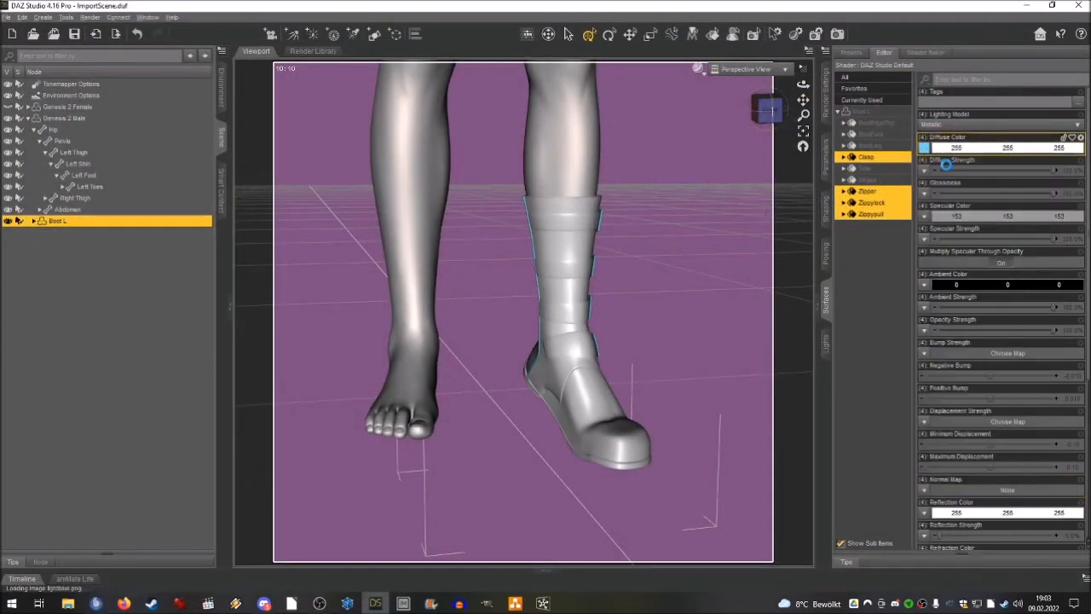
left_click(991, 92)
left_click(988, 571)
left_click_drag(769, 108, 716, 145)
scroll(716, 151, "up", 3)
scroll(715, 151, "down", 1)
left_click_drag(803, 84, 855, 74)
left_click_drag(770, 113, 758, 126)
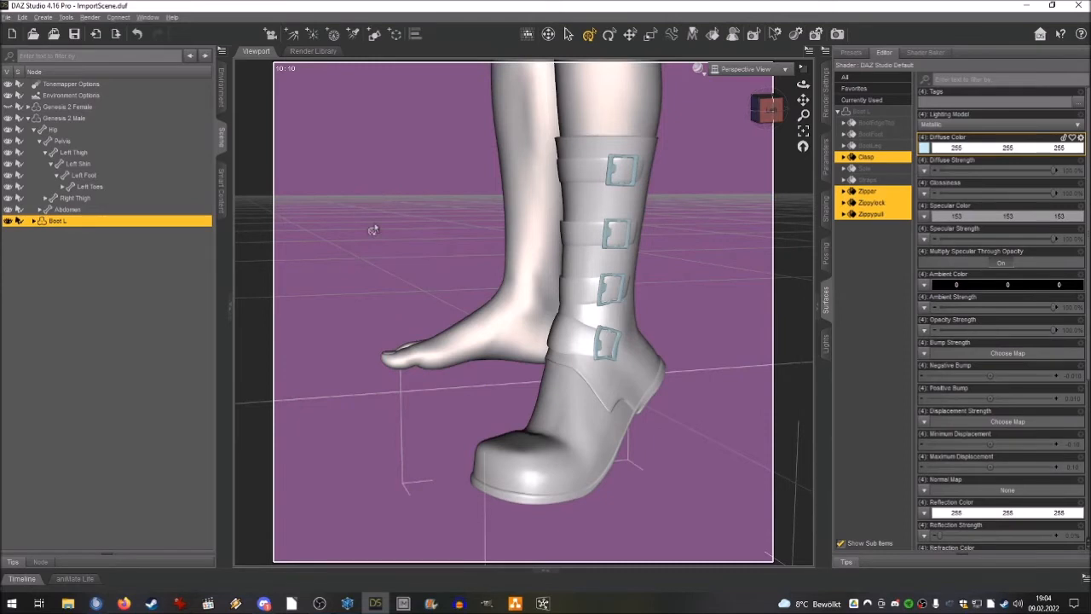
Set Glossiness to 45% and Specular Strength to 40% for the BootEdgeTop, BootFoot, BootLeg and Straps surfaces.
left_click(878, 125)
left_click(869, 136, "ctrl")
left_click(868, 147, "ctrl")
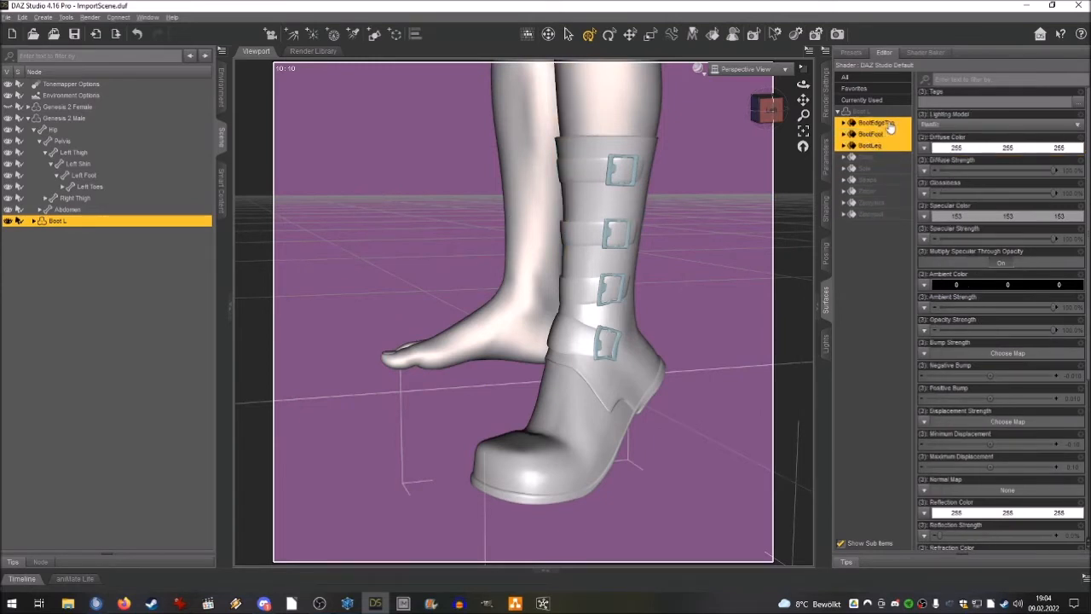
left_click(872, 180, "ctrl")
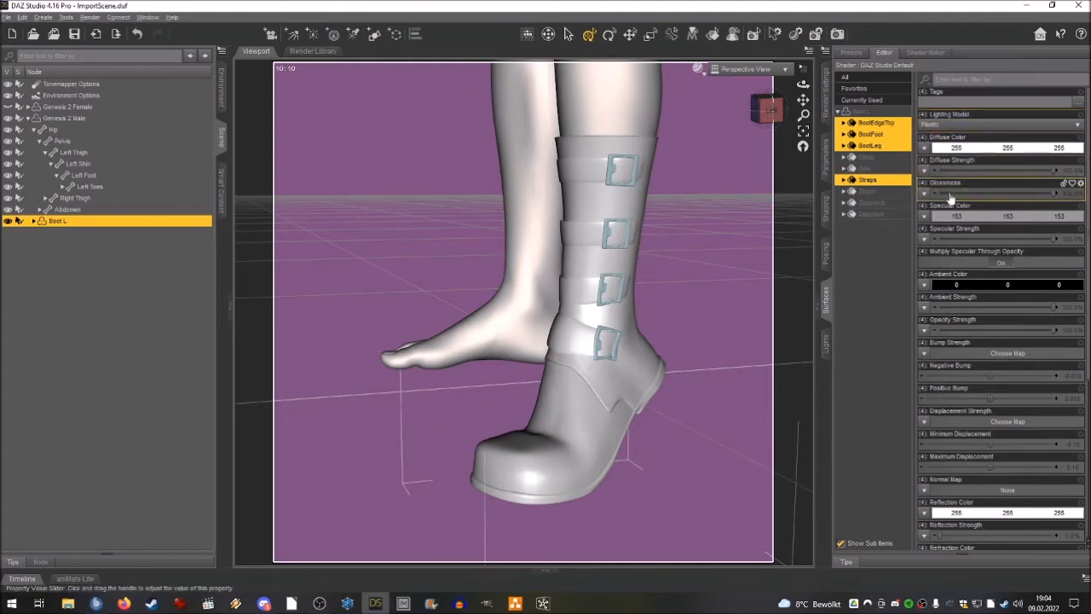
left_click(1075, 195)
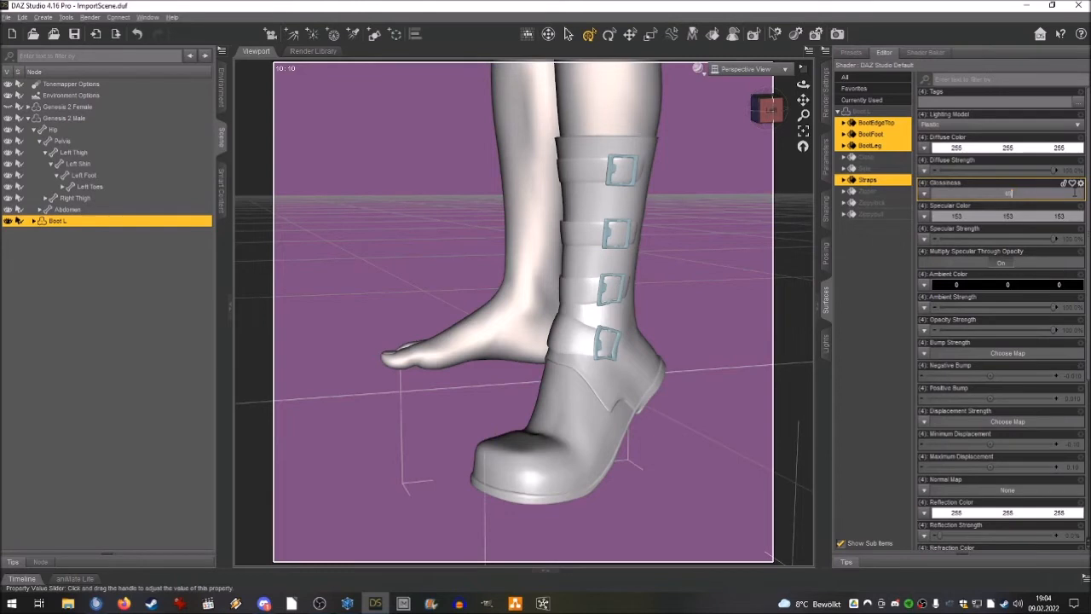
type("40")
key("Return")
left_click(1071, 240)
type("40")
key("Return")
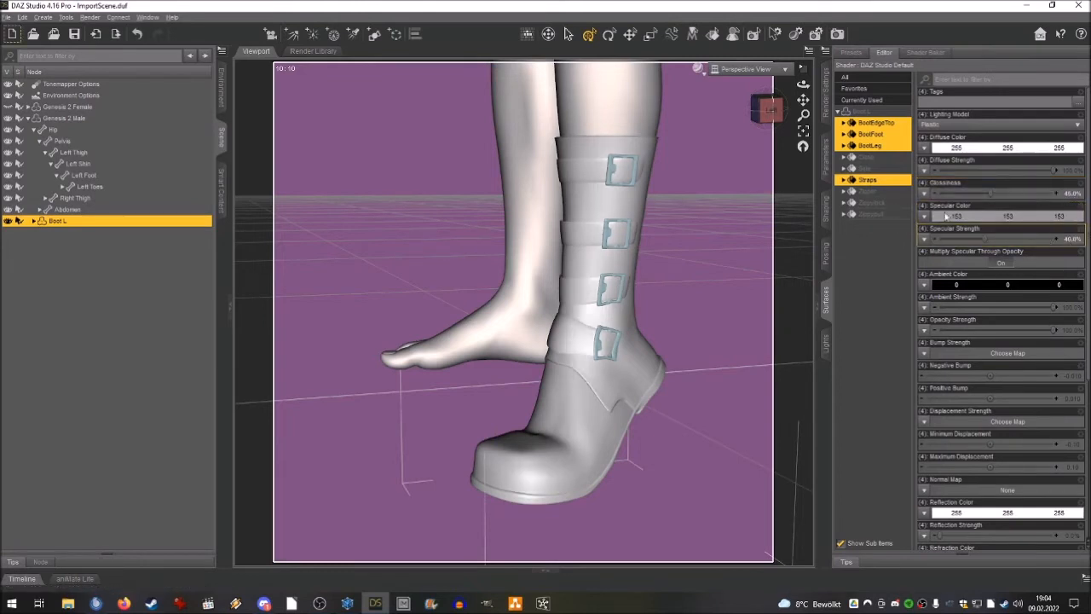
Apply Leather_03Bumb.jpg from the Leather texture folder as the selected boot surfaces' bump map and set Bump Strength to 120%.
left_click(925, 354)
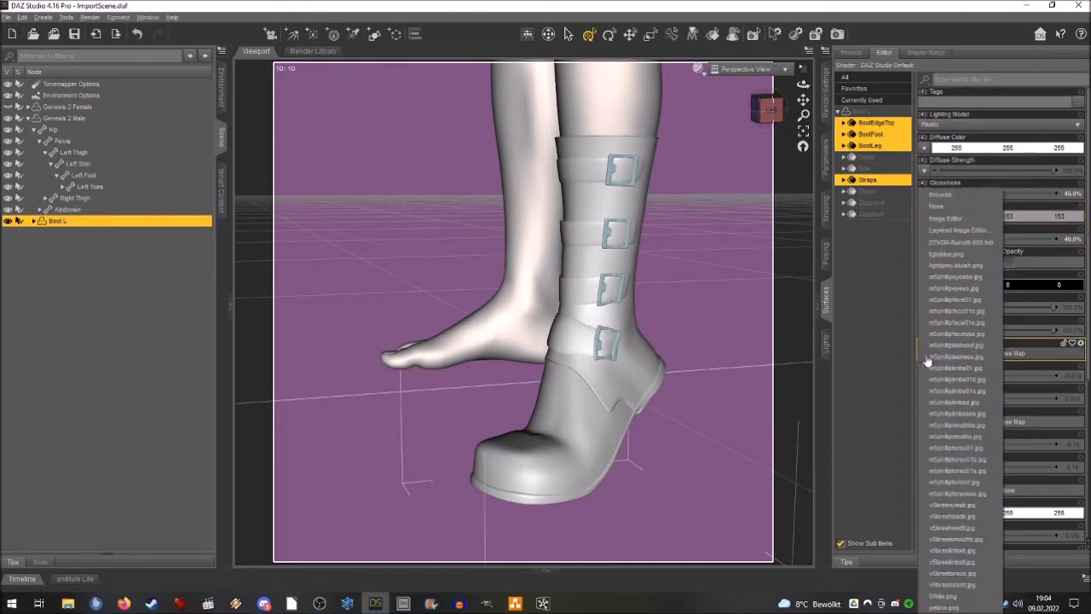
left_click(946, 210)
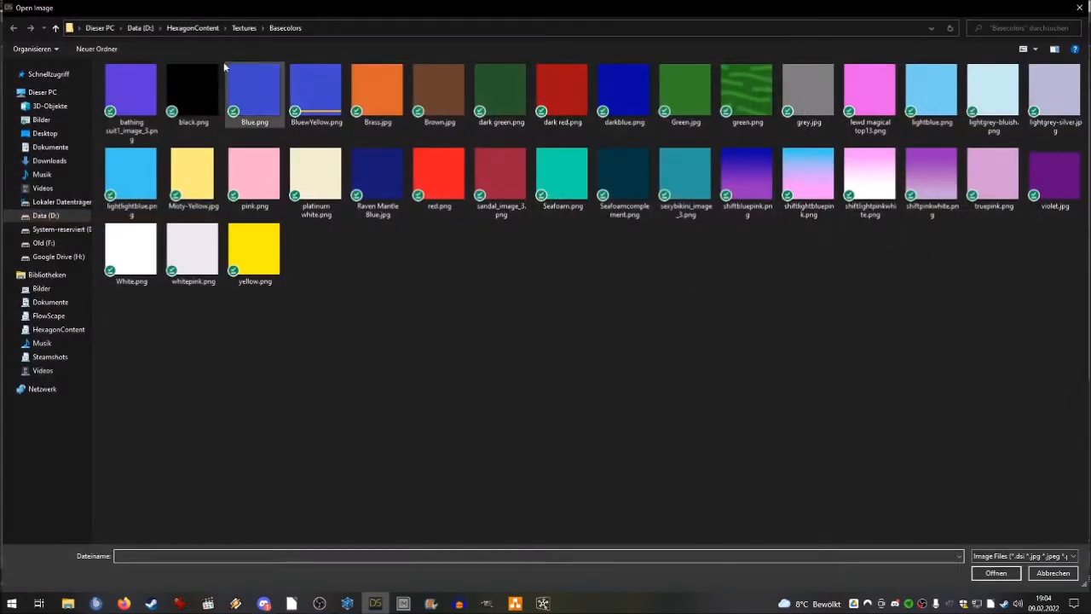
left_click(237, 28)
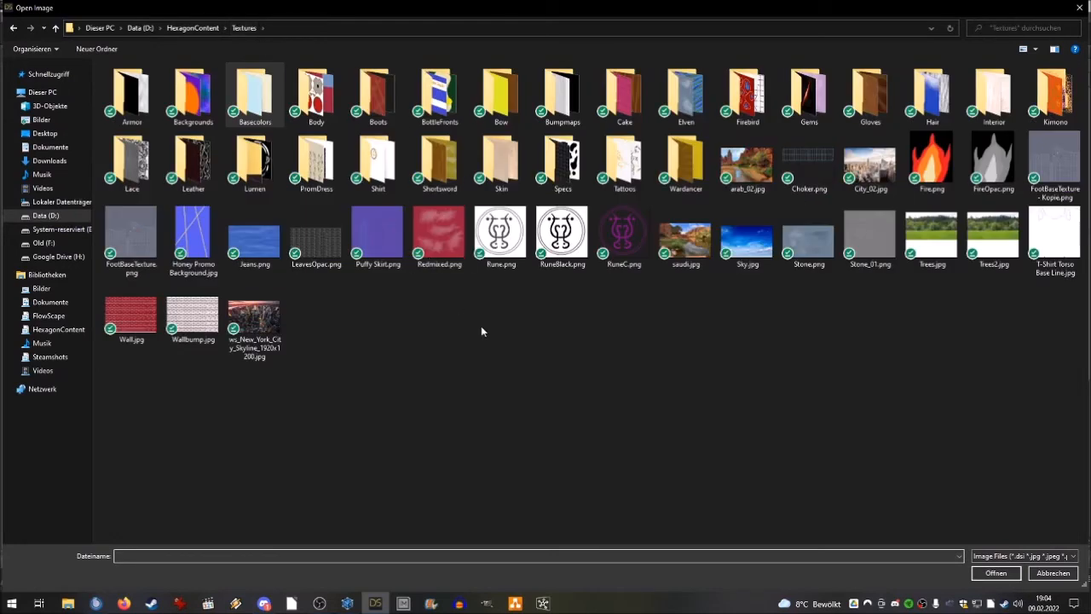
double_click(562, 98)
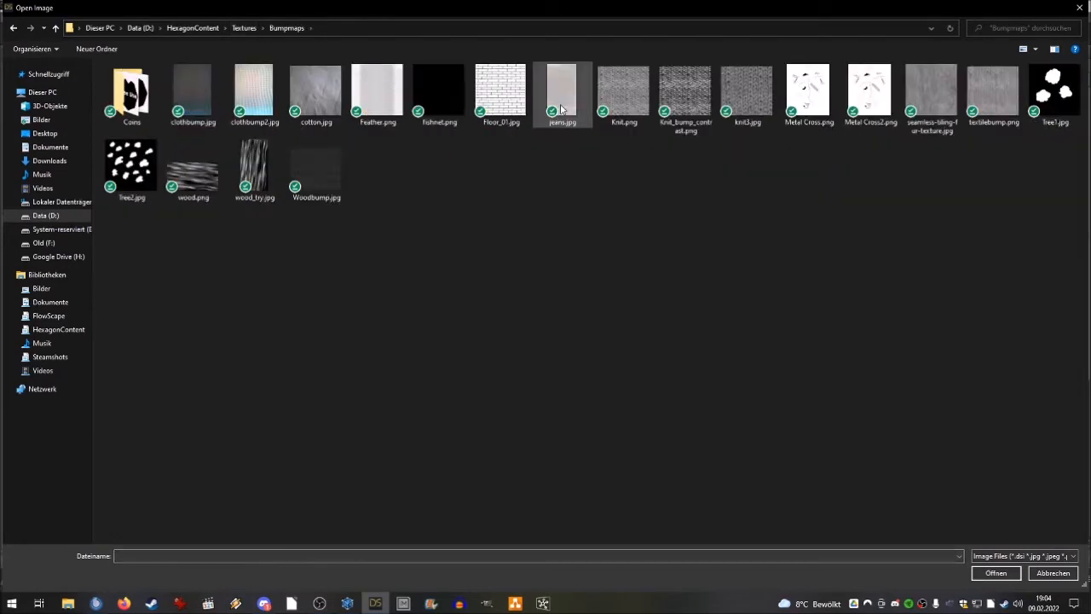
left_click(238, 28)
double_click(193, 162)
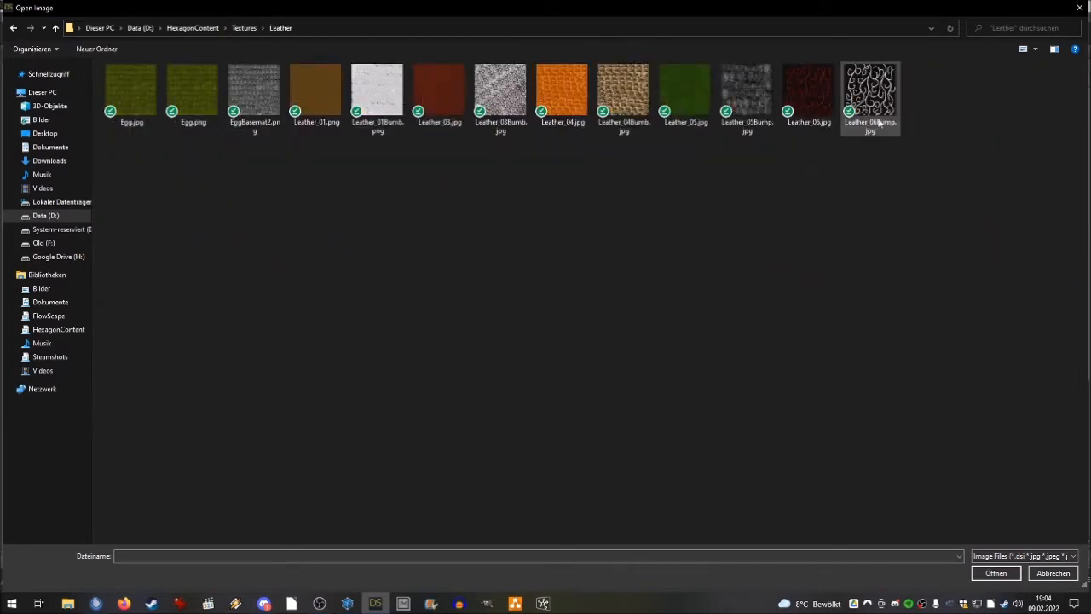
left_click(500, 96)
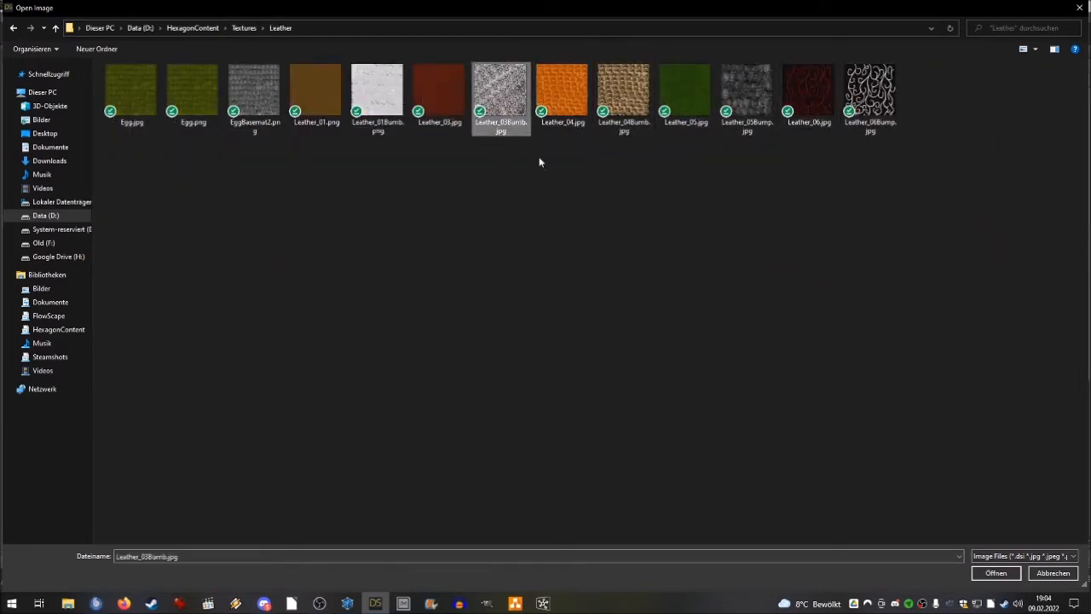
left_click(995, 576)
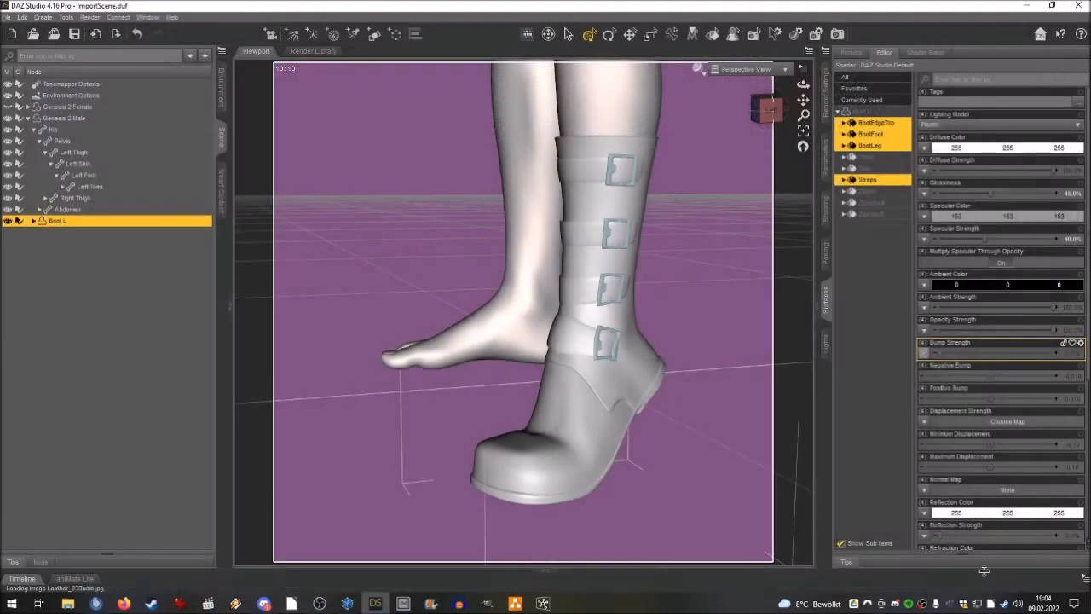
left_click(1068, 353)
type("120")
key("Return")
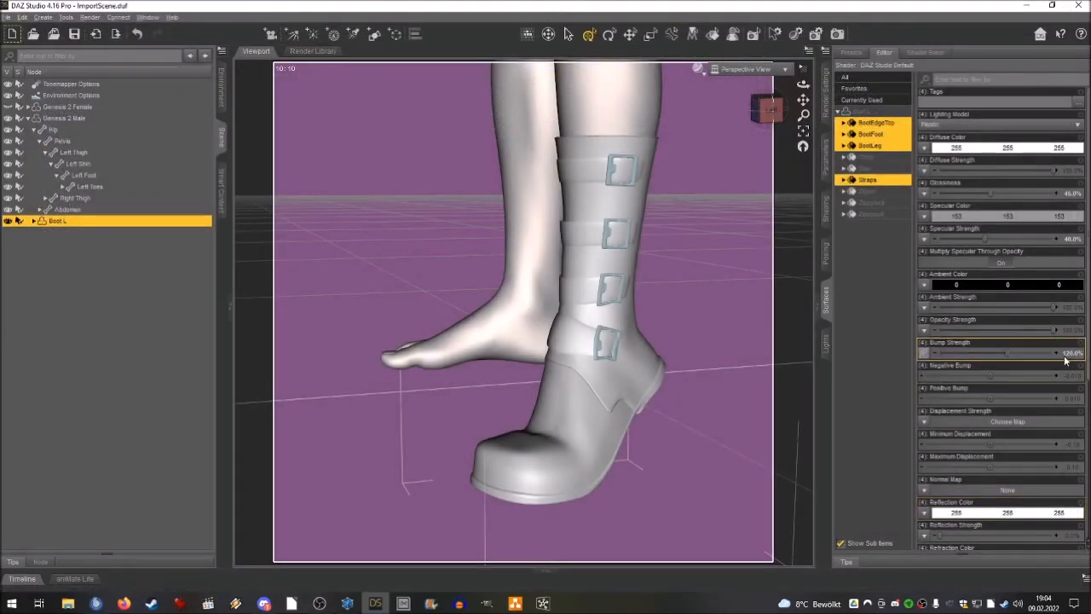
Preview the boot's materials in the viewport with the NVIDIA Iray draw style.
left_click_drag(773, 109, 820, 101)
left_click(699, 71)
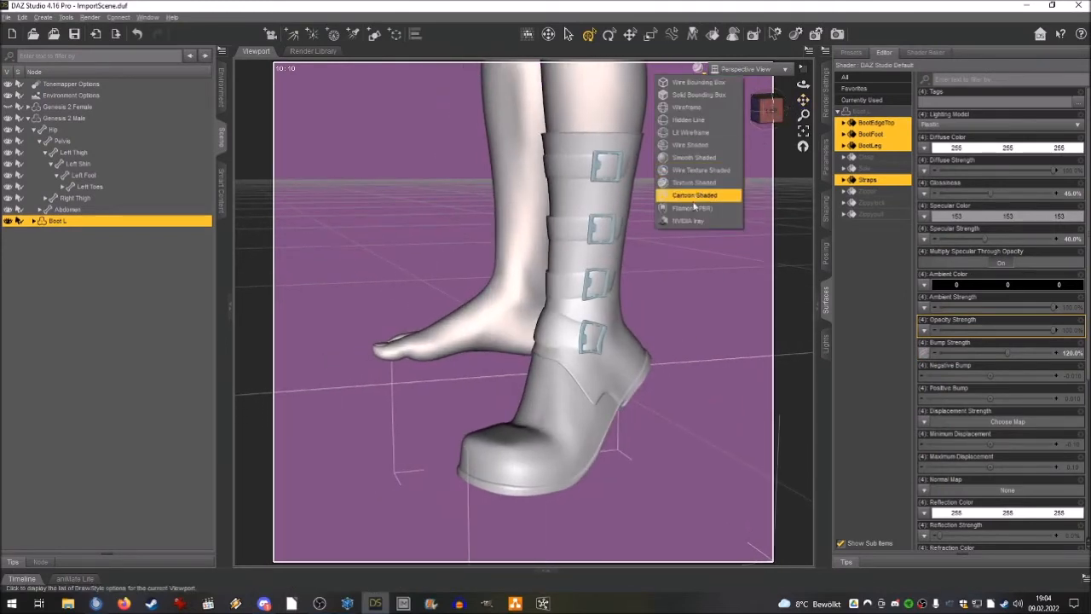
left_click(692, 221)
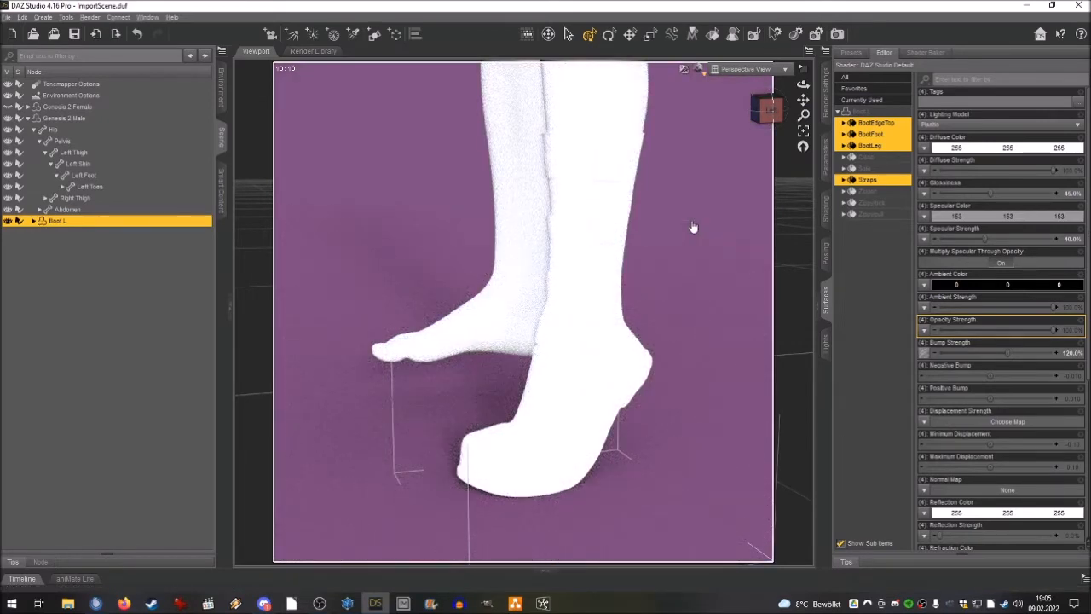
Apply black.png from the Basecolors texture folder as the diffuse color map of the selected BootEdgeTop, BootFoot, BootLeg and Straps surfaces.
left_click(922, 148)
left_click(946, 160)
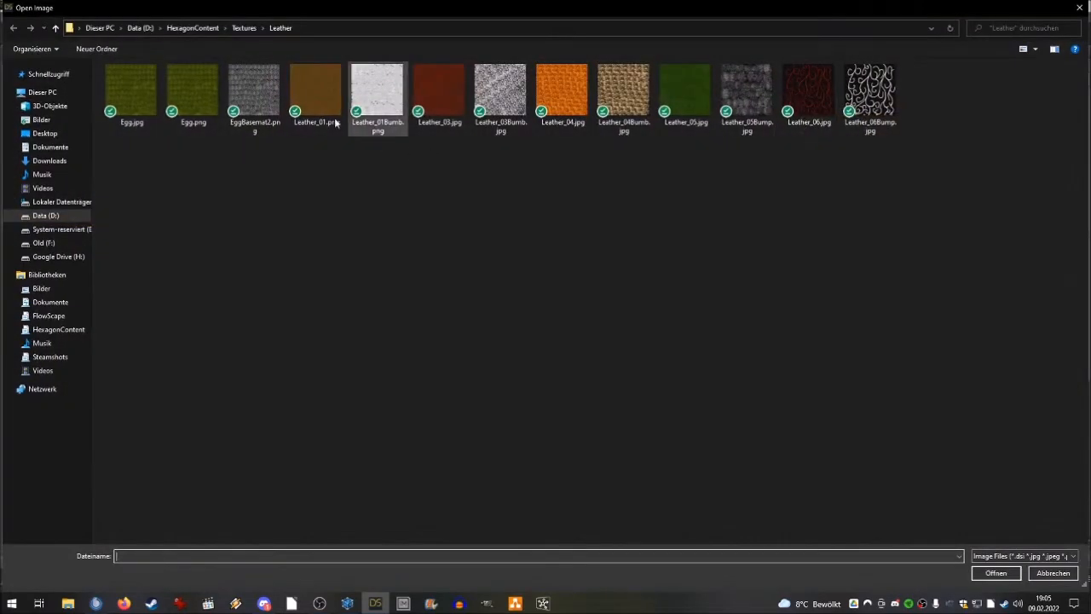
left_click(243, 28)
double_click(242, 94)
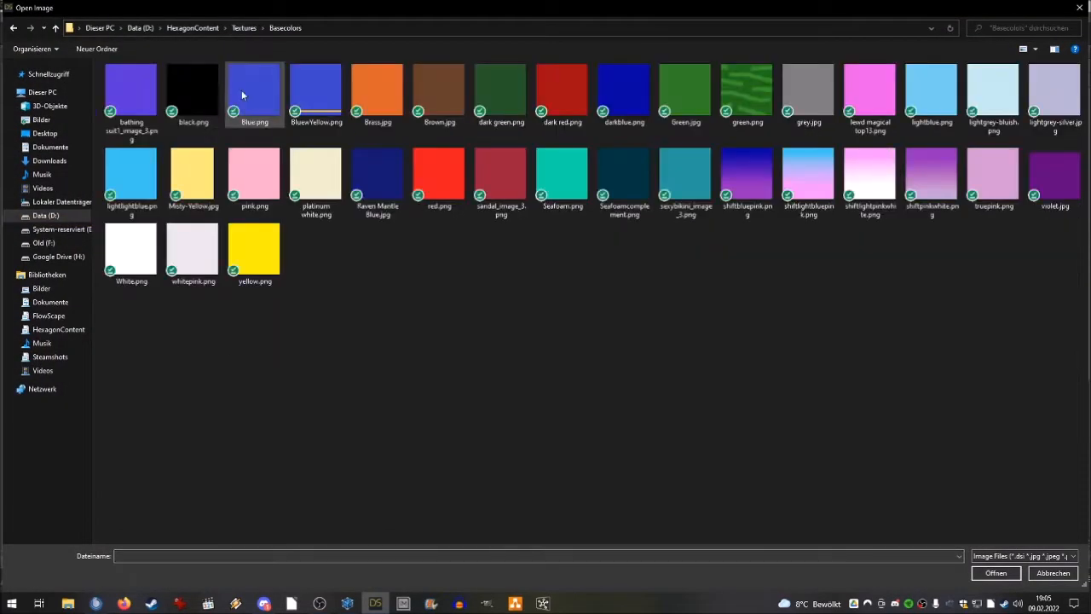
left_click(174, 99)
left_click(994, 573)
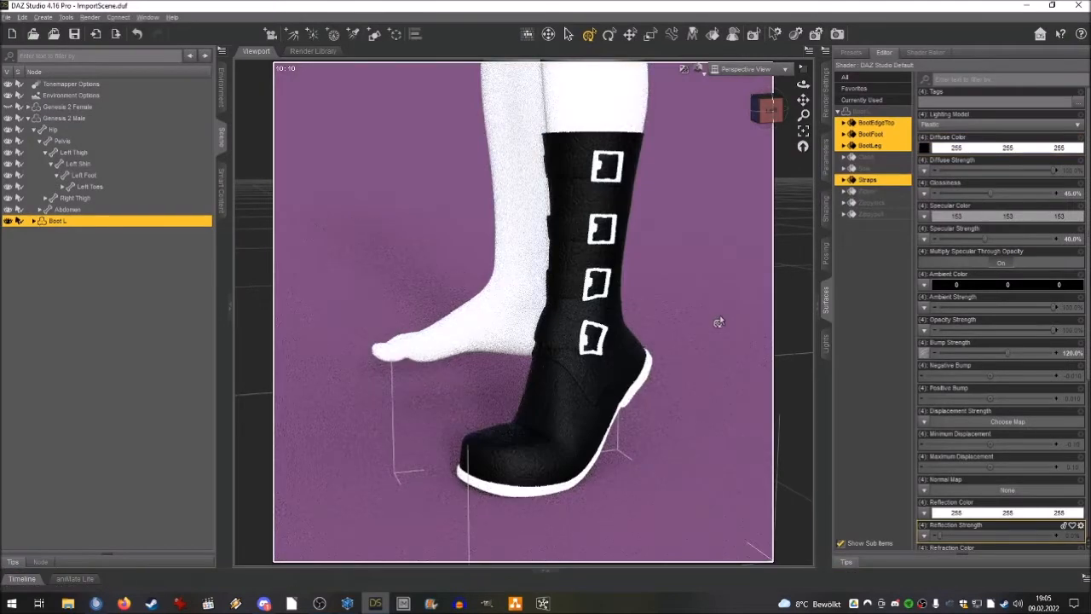
scroll(719, 322, "up", 5)
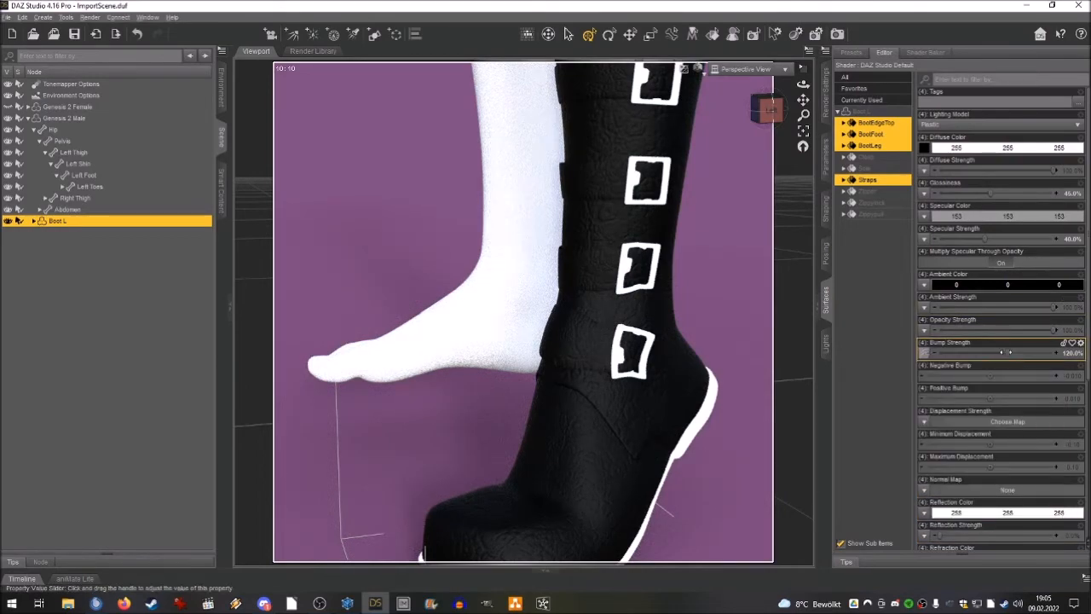
Compare the leather without and with its bump by lowering Bump Strength to 0% and restoring it to 120%.
left_click_drag(1009, 352, 938, 352)
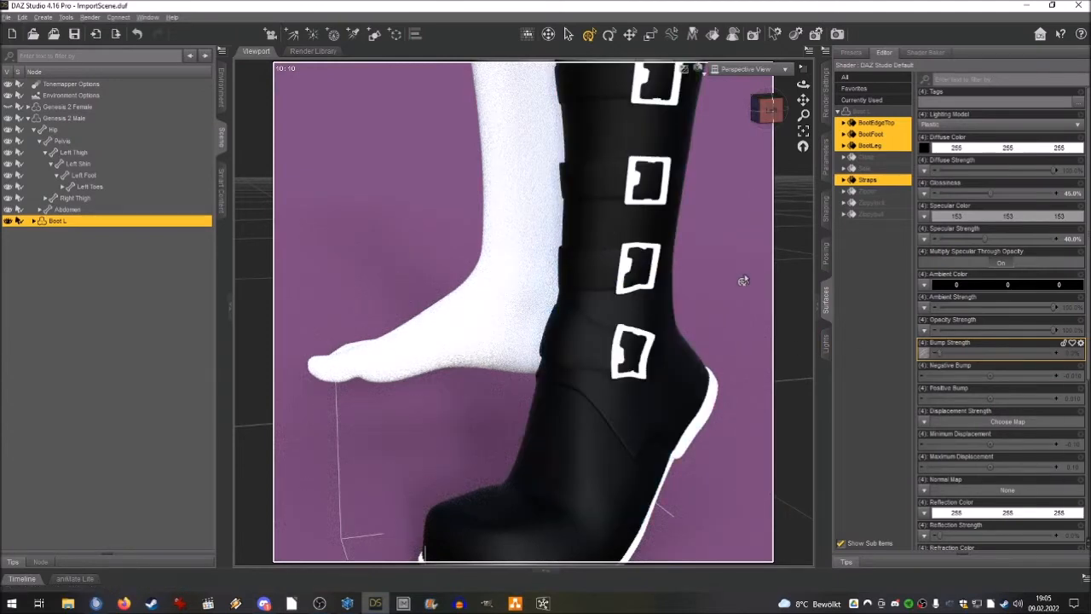
left_click(1007, 351)
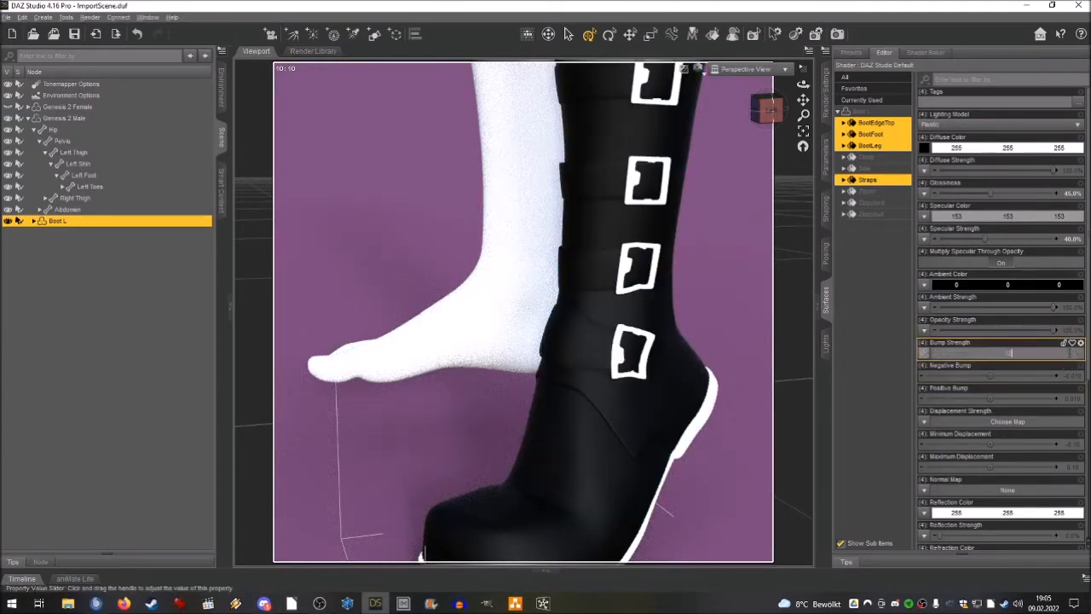
type("120")
key("Return")
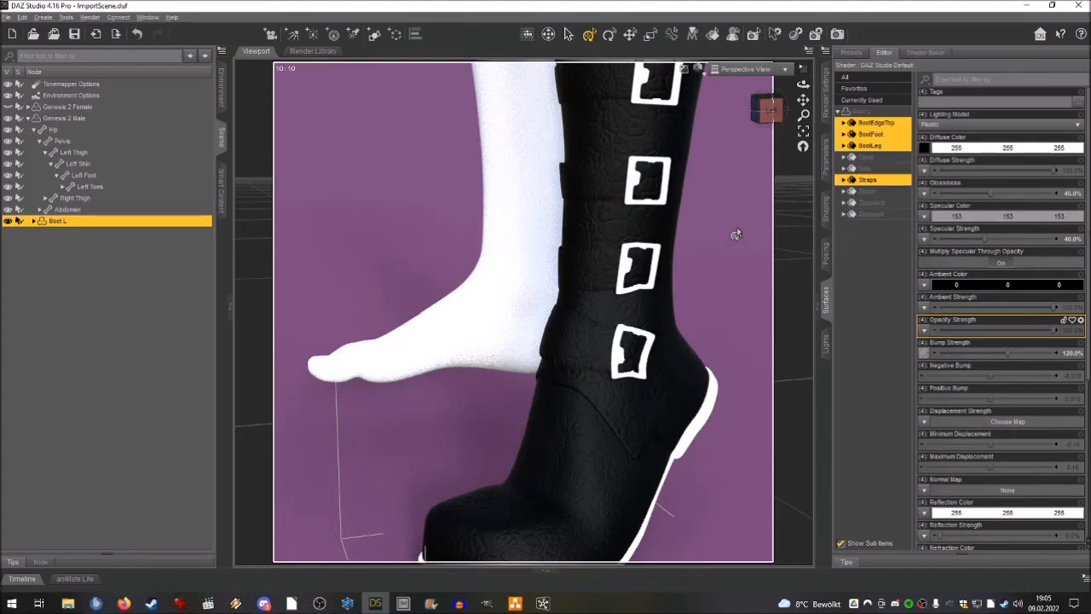
scroll(736, 227, "down", 3)
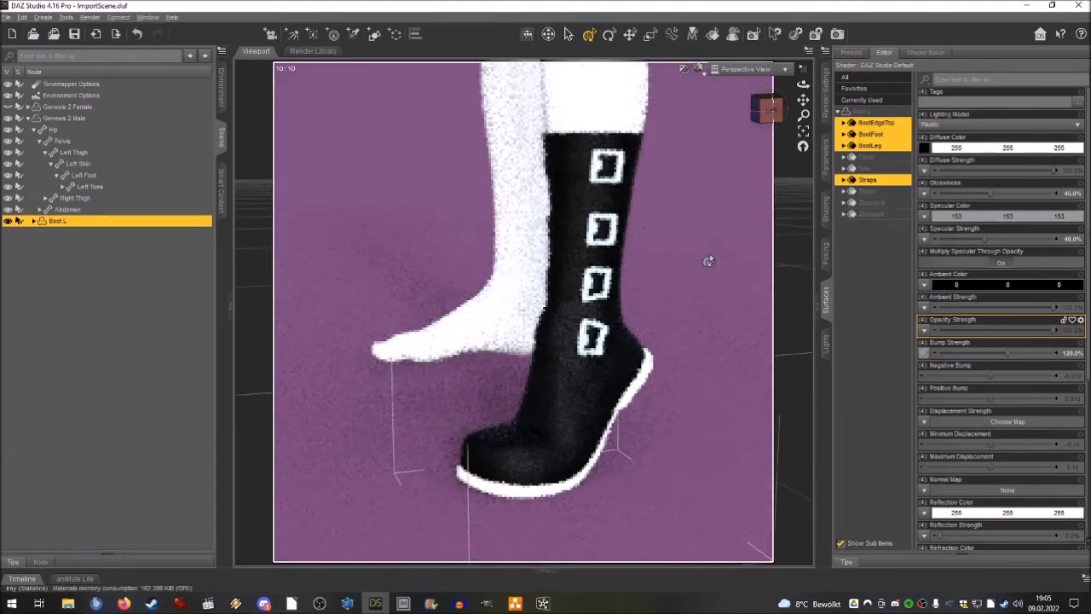
scroll(709, 256, "up", 3)
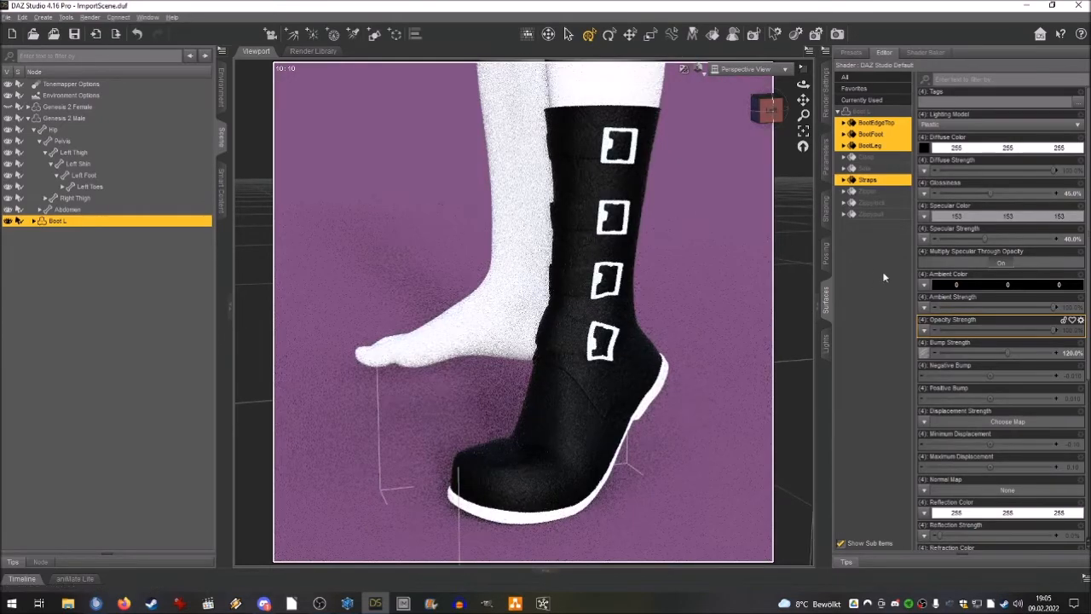
Apply black.png as the diffuse color map of the Sole surface, using the Plastic lighting model.
left_click(865, 169)
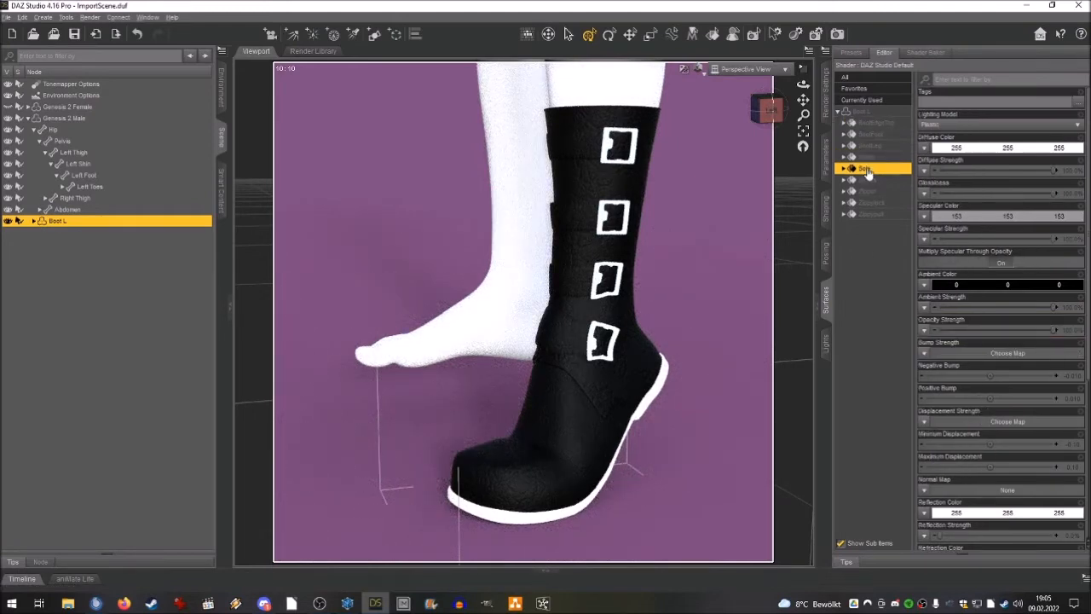
left_click(941, 125)
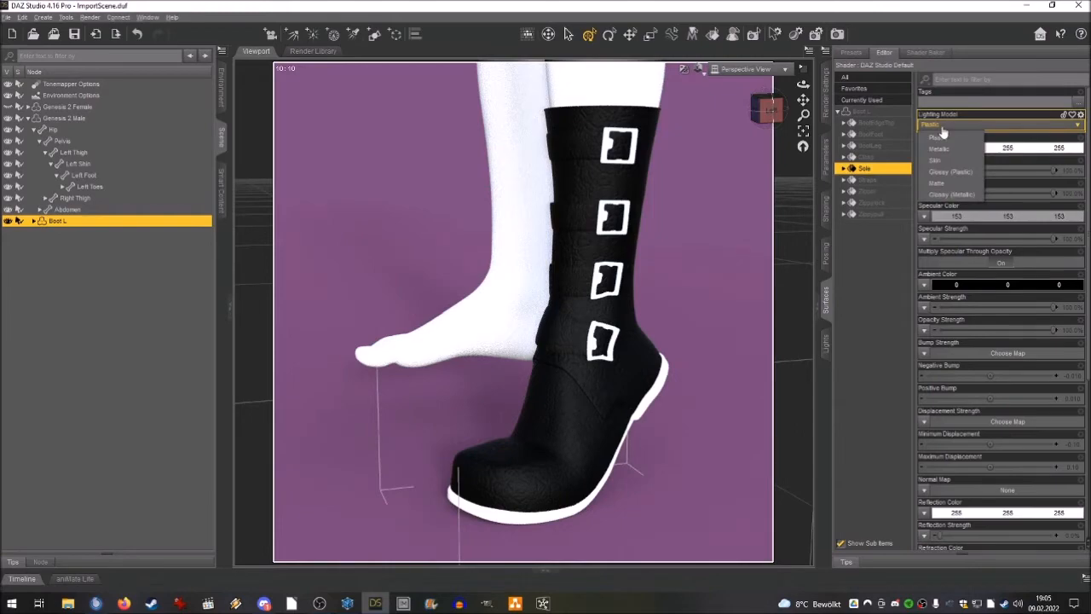
left_click(943, 137)
left_click(923, 147)
left_click(945, 158)
double_click(194, 90)
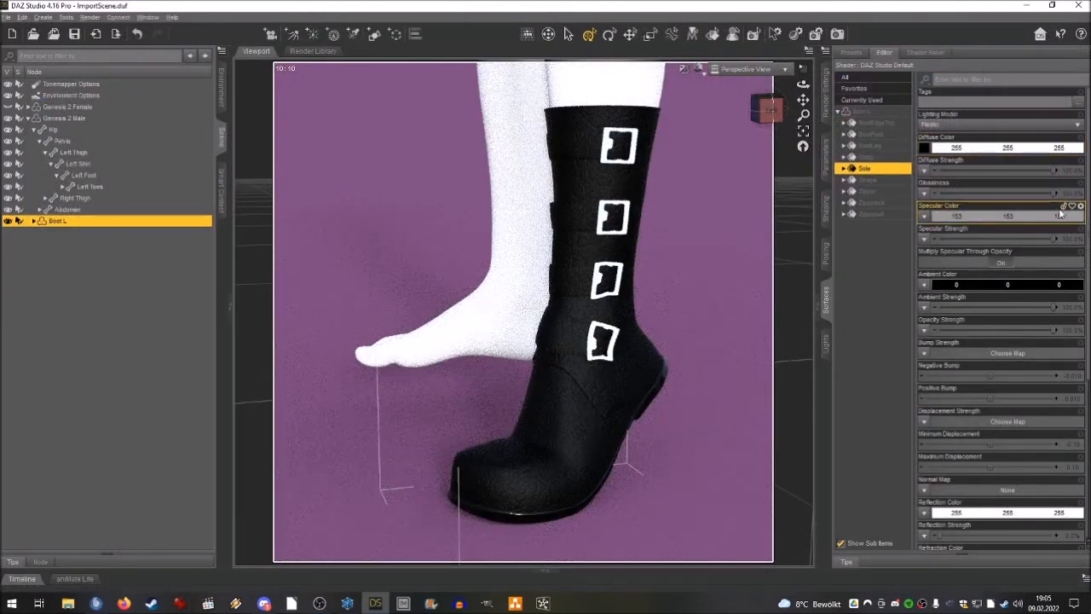
Set the Sole surface's Glossiness and Specular Strength to 15% each.
left_click(1073, 193)
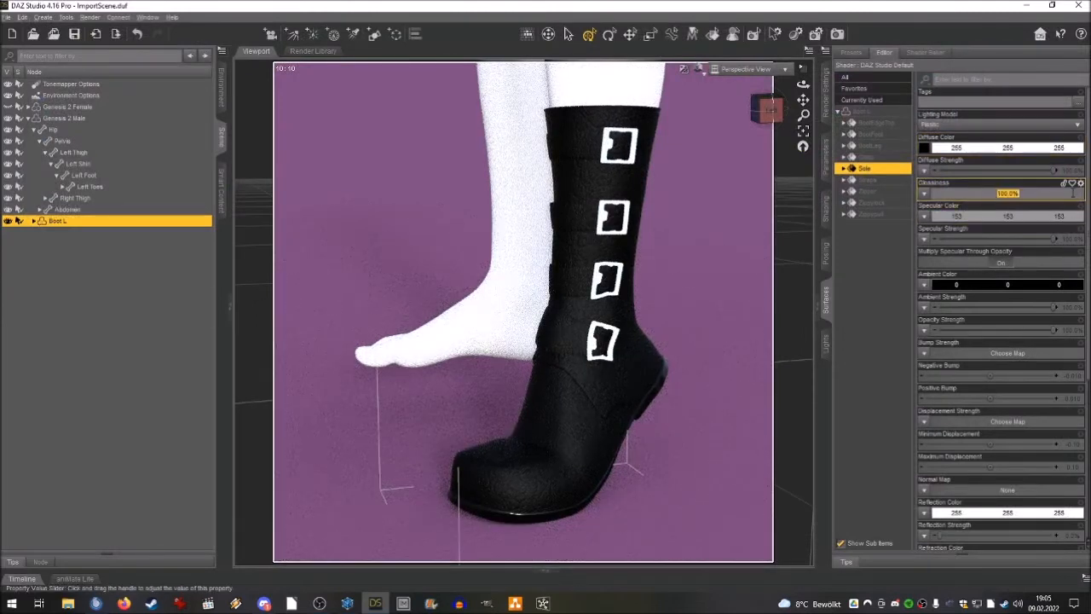
type("15")
key("Return")
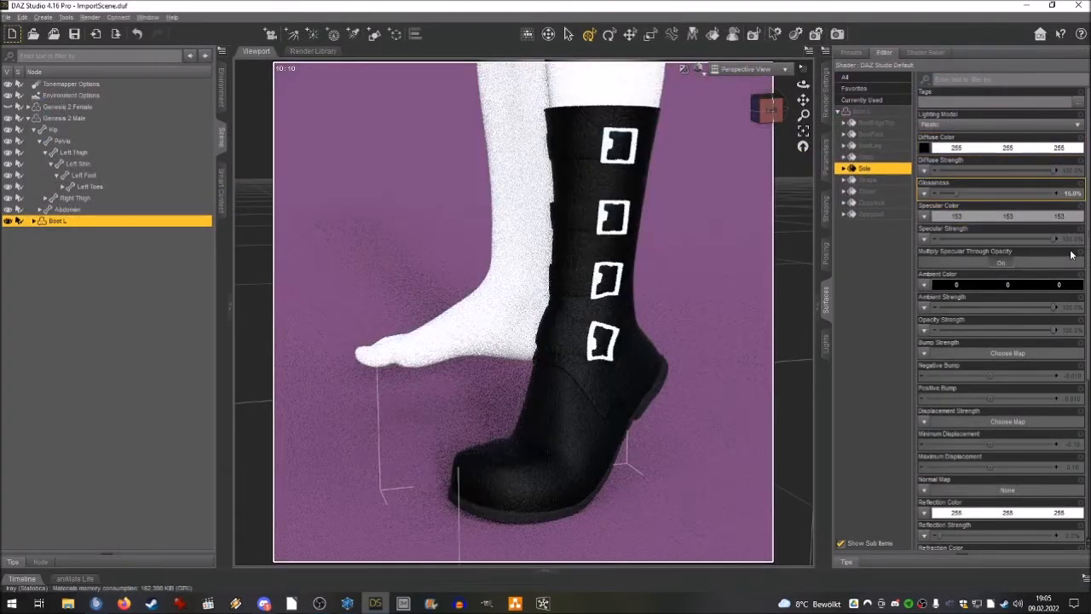
left_click(1069, 240)
type("15")
key("Return")
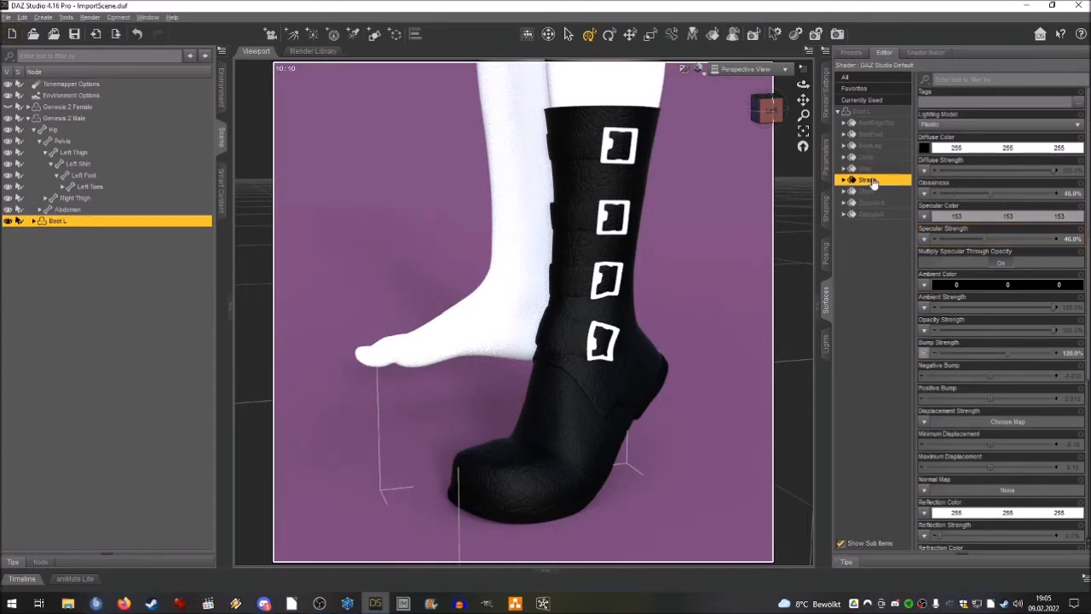
Apply Brown.jpg as the diffuse color map of the Straps surface and darken its Diffuse Color to 142, 142, 142.
left_click(925, 148)
left_click(919, 159)
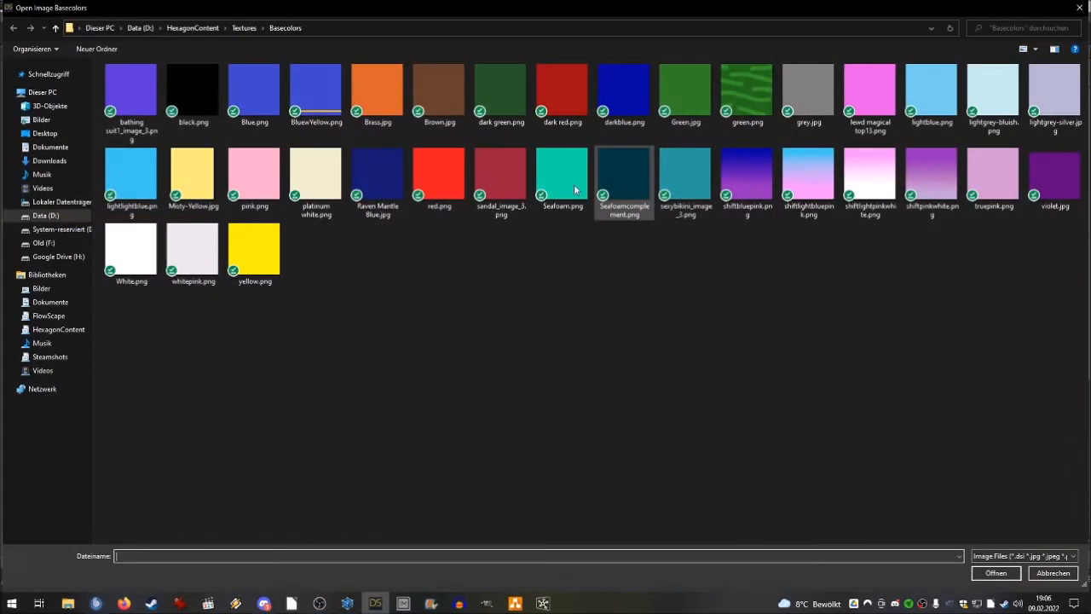
left_click(438, 92)
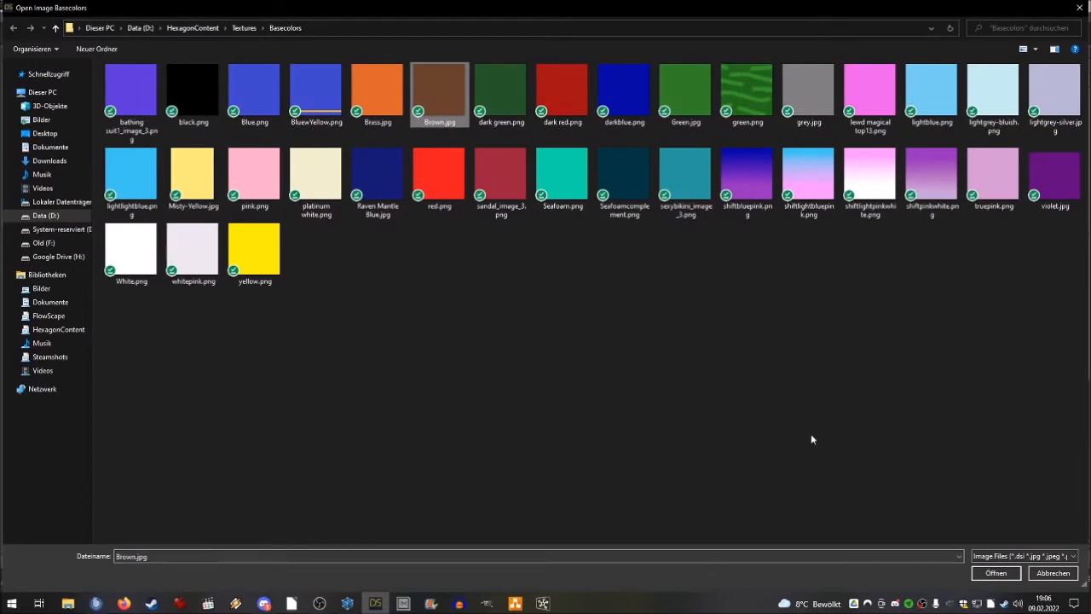
left_click(994, 575)
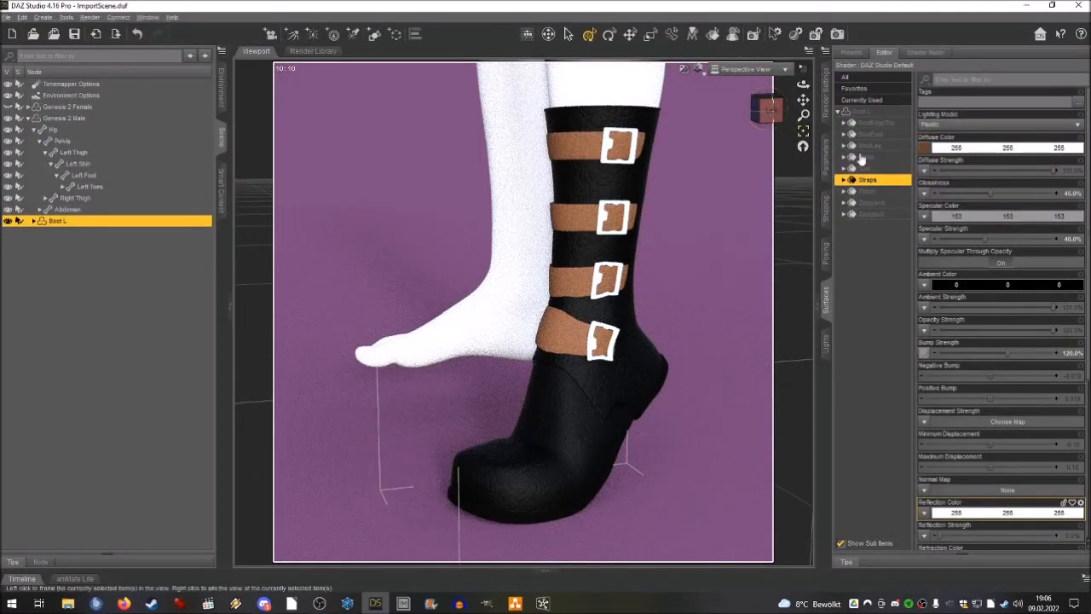
left_click(970, 150)
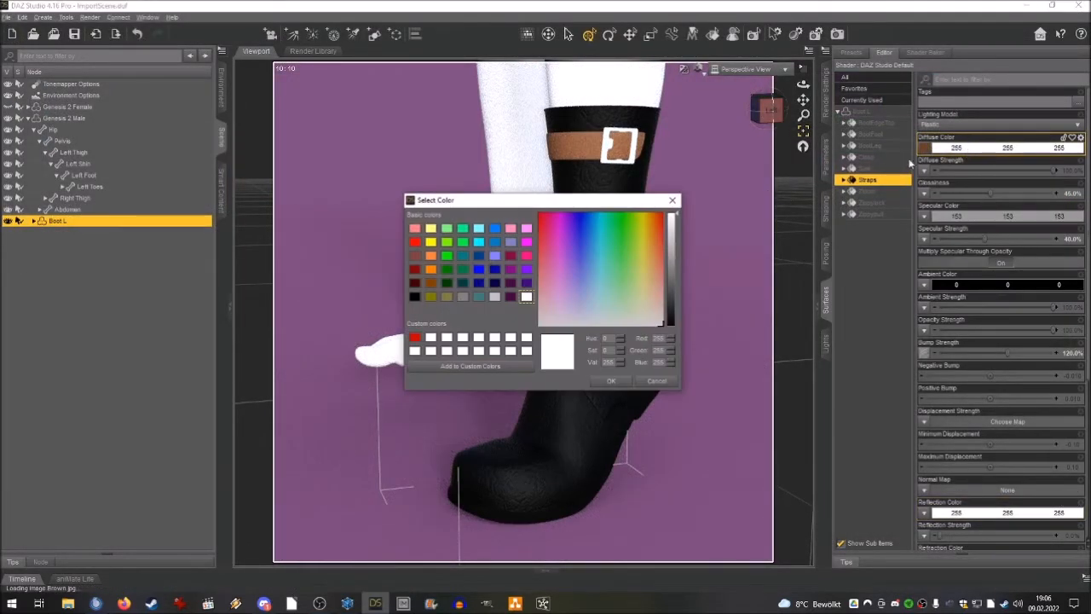
left_click_drag(669, 293, 680, 262)
left_click(611, 381)
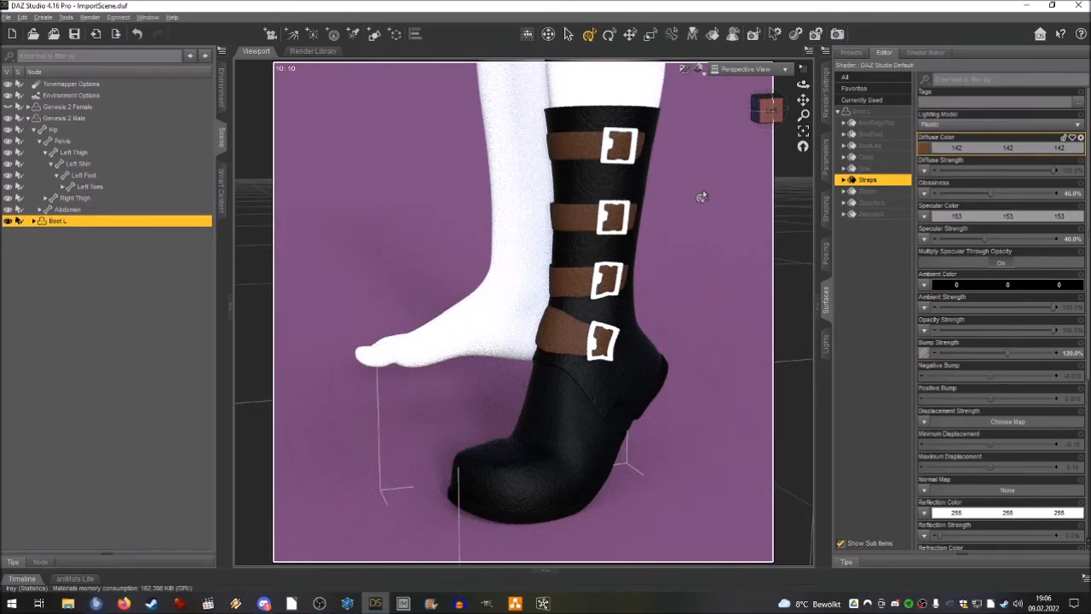
Darken the Diffuse Color of the Clasp, Zipper, Zippylock and Zippypull surfaces to 135, 135, 135.
left_click(869, 156)
left_click(869, 191, "ctrl")
left_click(871, 202, "ctrl")
left_click(870, 214, "ctrl")
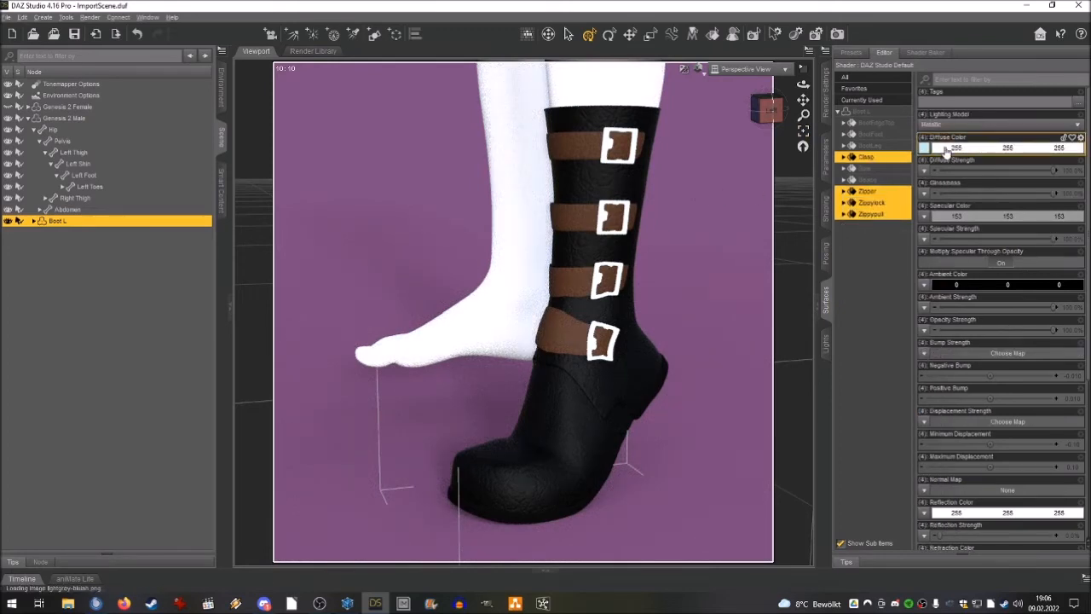
left_click(946, 149)
left_click_drag(671, 220, 680, 269)
left_click(611, 381)
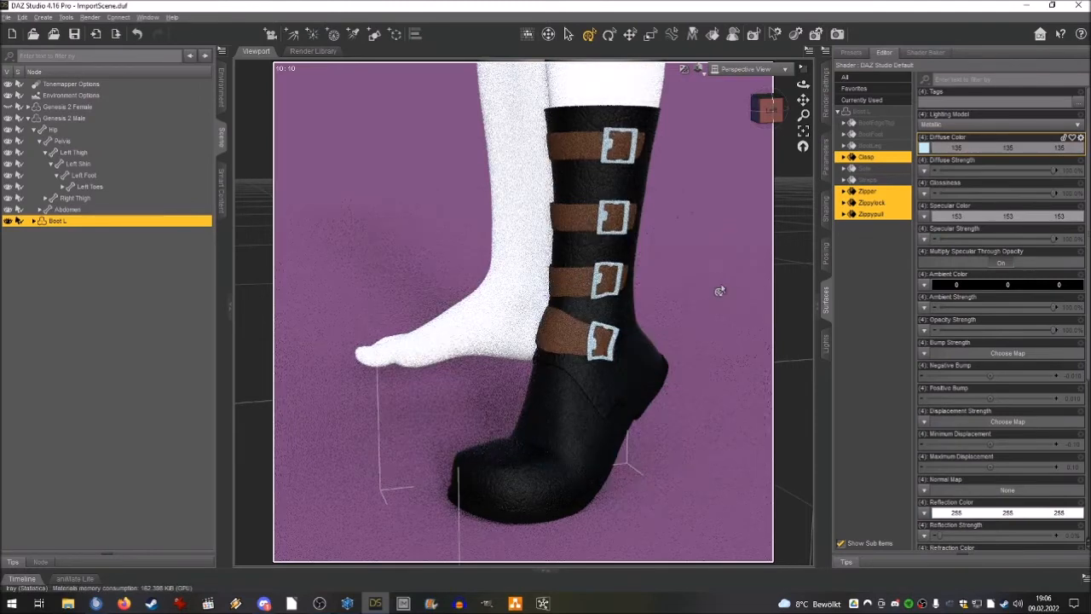
Reset the figure's Left Foot pose by setting Bend, Side-Side and Twist to 0.
mouse_move(769, 109)
left_mouse_down()
mouse_move(809, 110)
mouse_move(743, 110)
left_mouse_up()
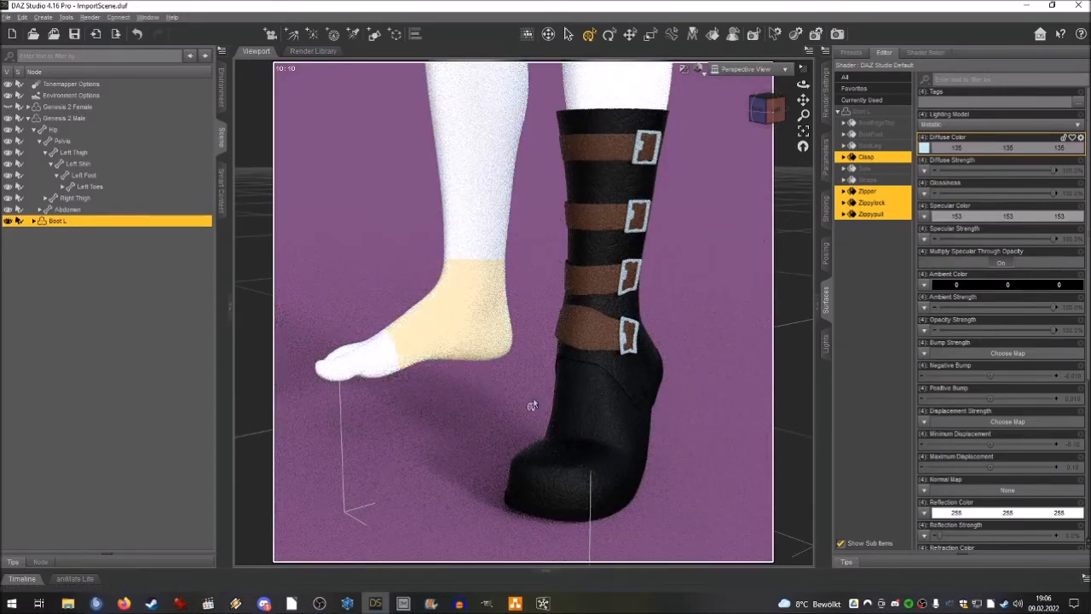
left_click(588, 392)
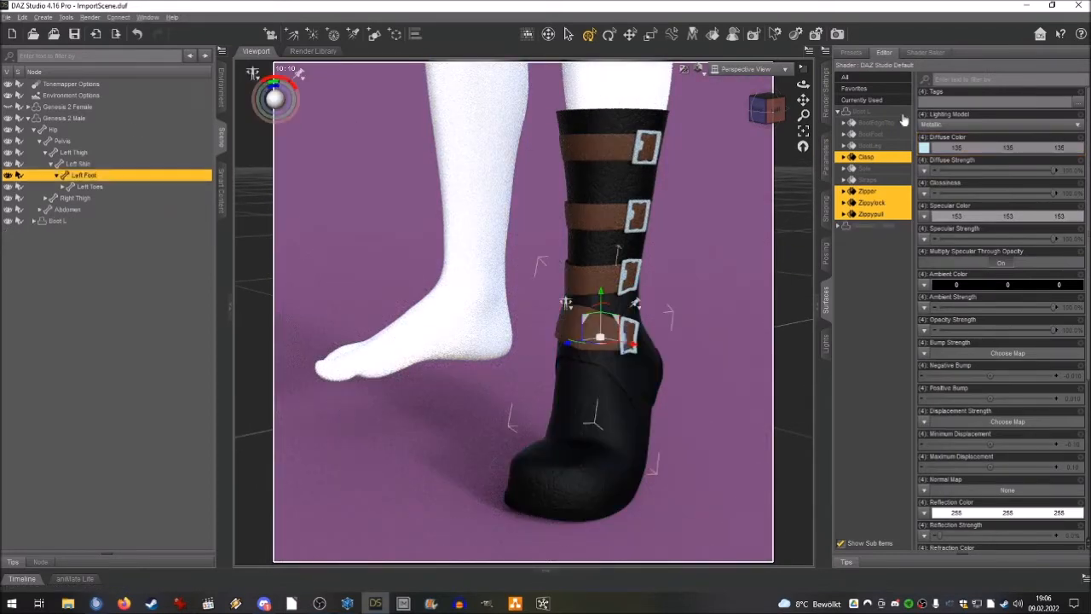
left_click(826, 207)
left_click(825, 253)
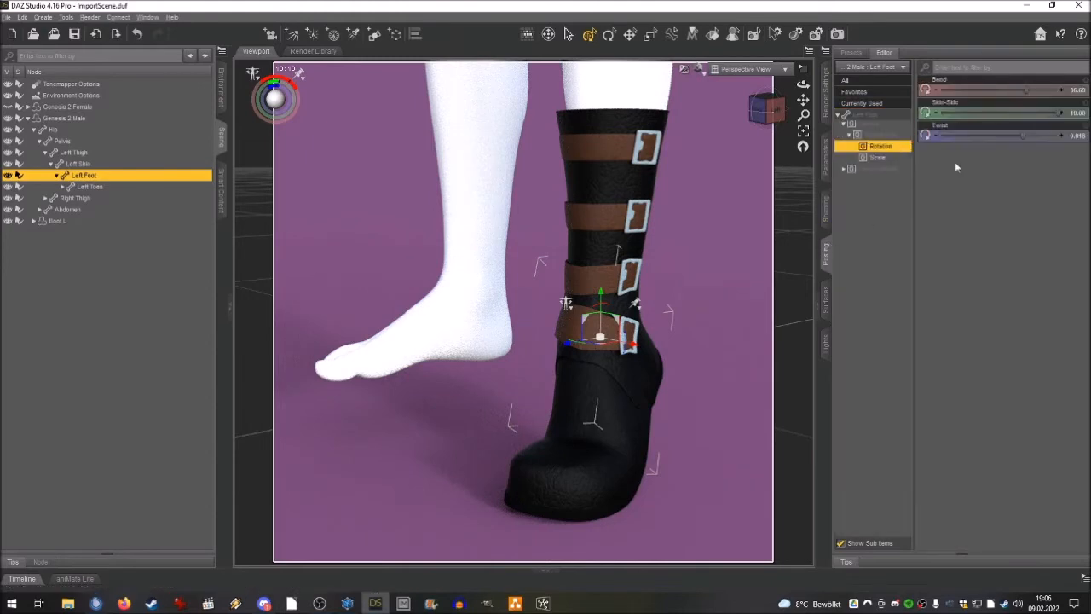
left_click(1072, 90)
type("0")
key("Return")
left_click(1074, 113)
type("0")
key("Return")
left_click(1074, 136)
type("0")
key("Return")
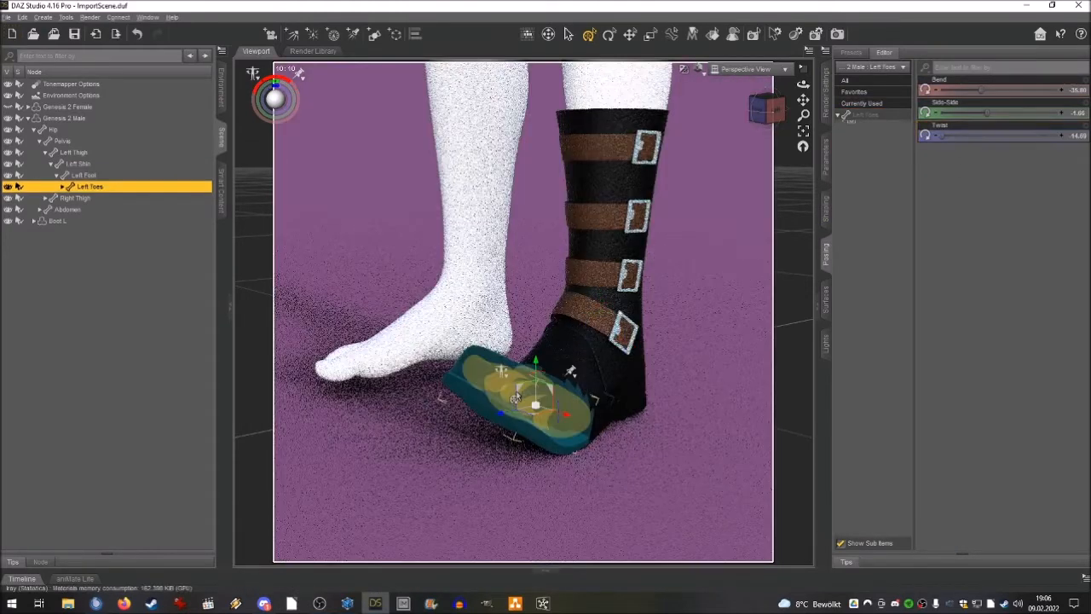
Reset the Left Toes pose by setting Bend, Side-Side and Twist to 0.
left_click(515, 399)
key("Return")
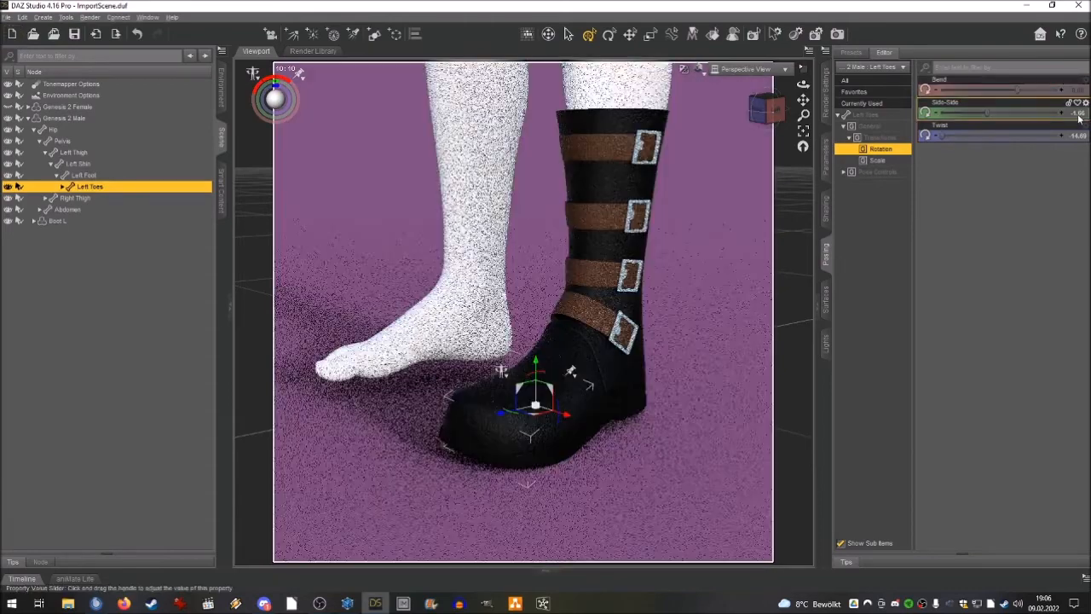
left_click(1079, 112)
type("0")
key("Return")
left_click(1075, 136)
type("0")
key("Return")
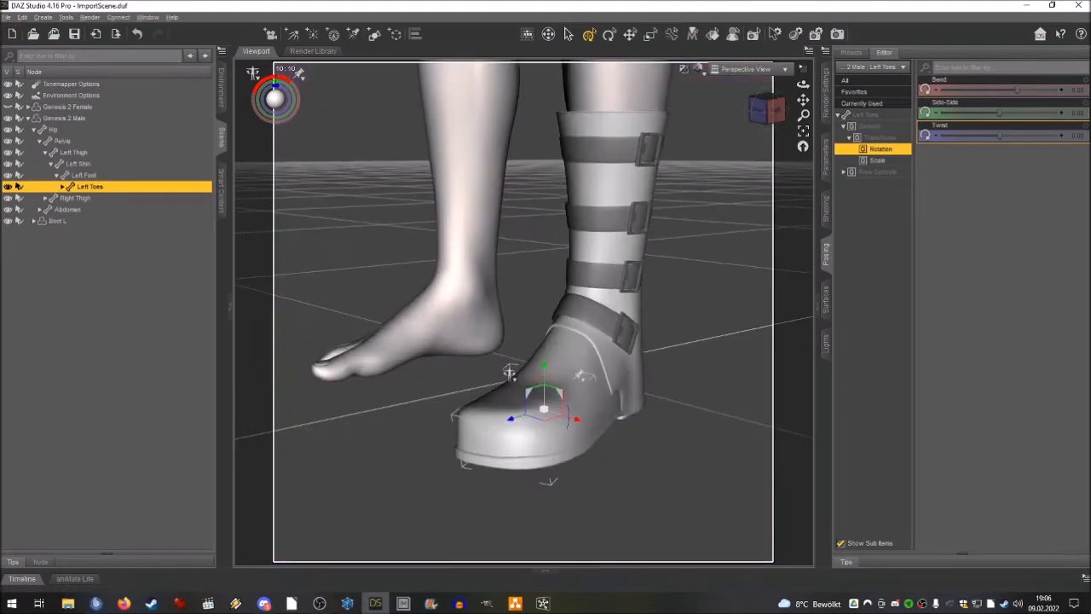
Switch the viewport draw style to Texture Shaded and view the posed boot from several angles.
left_click_drag(803, 85, 779, 86)
left_click(700, 72)
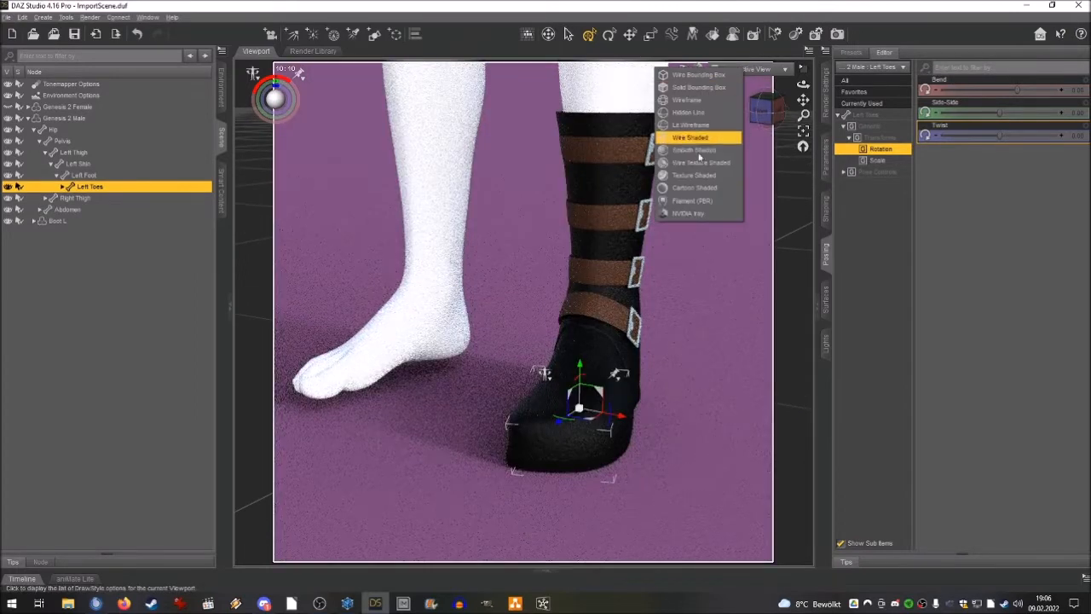
left_click(695, 181)
mouse_move(755, 121)
left_mouse_down()
mouse_move(679, 110)
mouse_move(719, 115)
left_mouse_up()
mouse_move(803, 100)
left_mouse_down()
mouse_move(764, 113)
mouse_move(810, 102)
mouse_move(785, 111)
left_mouse_up()
scroll(803, 100, "up", 2)
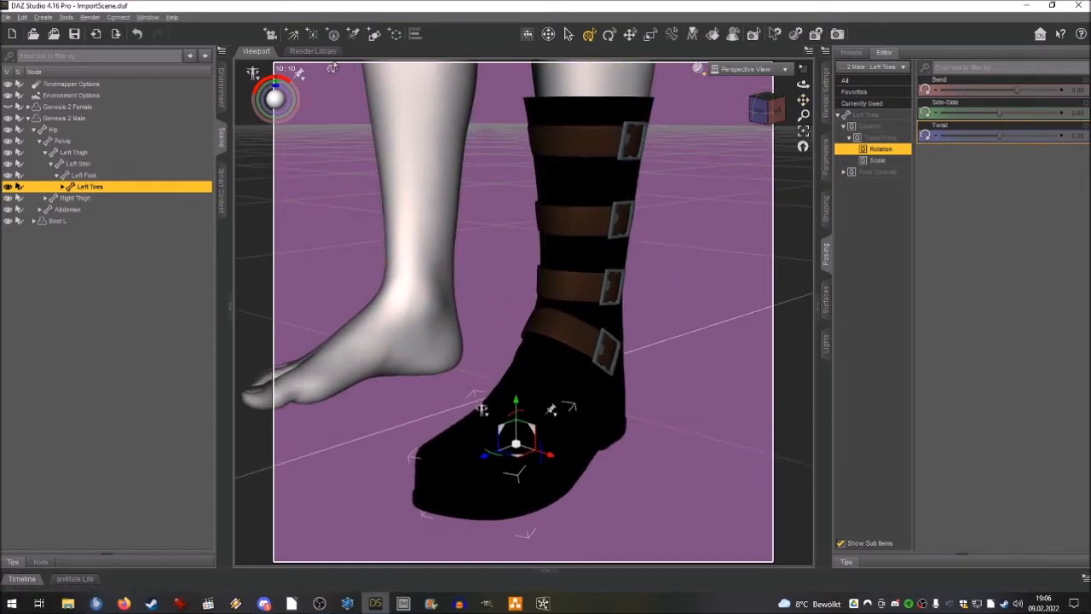
left_click_drag(767, 110, 821, 104)
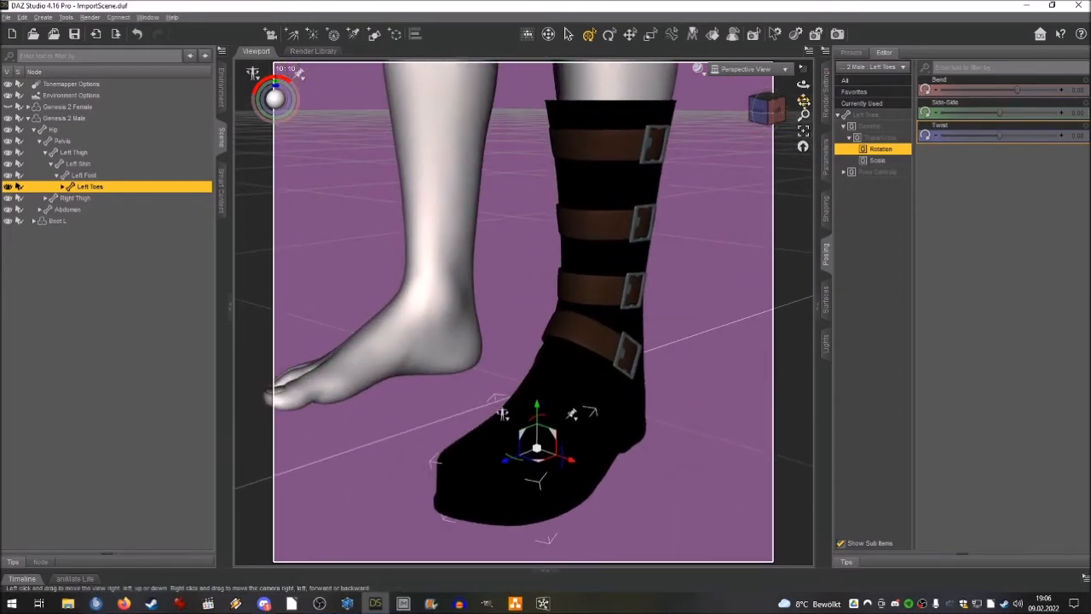
Switch the render engine to NVIDIA Iray and return it to 3Delight.
left_click(825, 85)
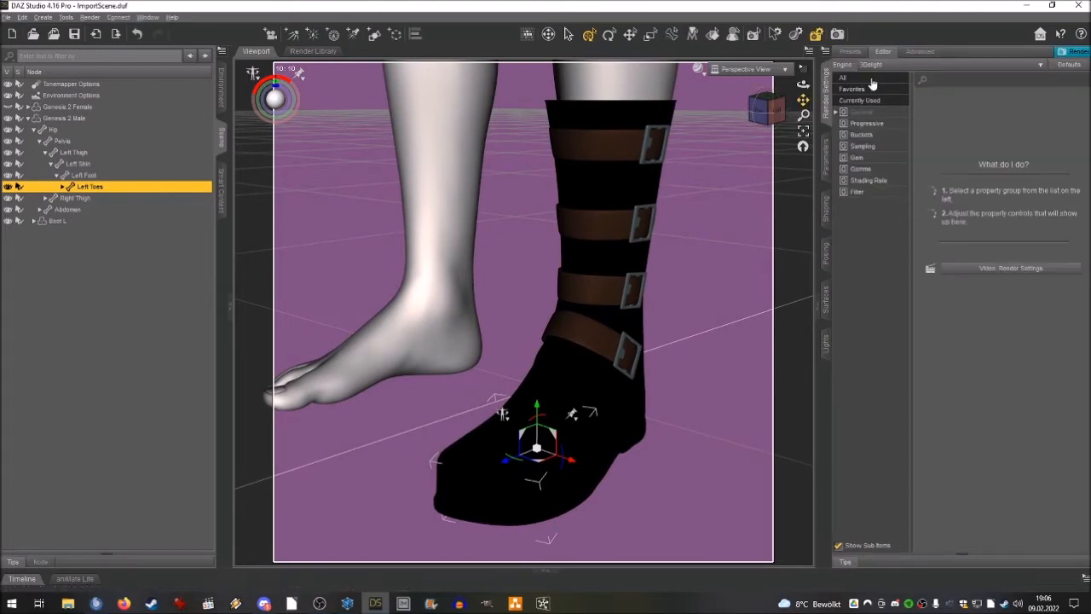
left_click(878, 67)
left_click(878, 77)
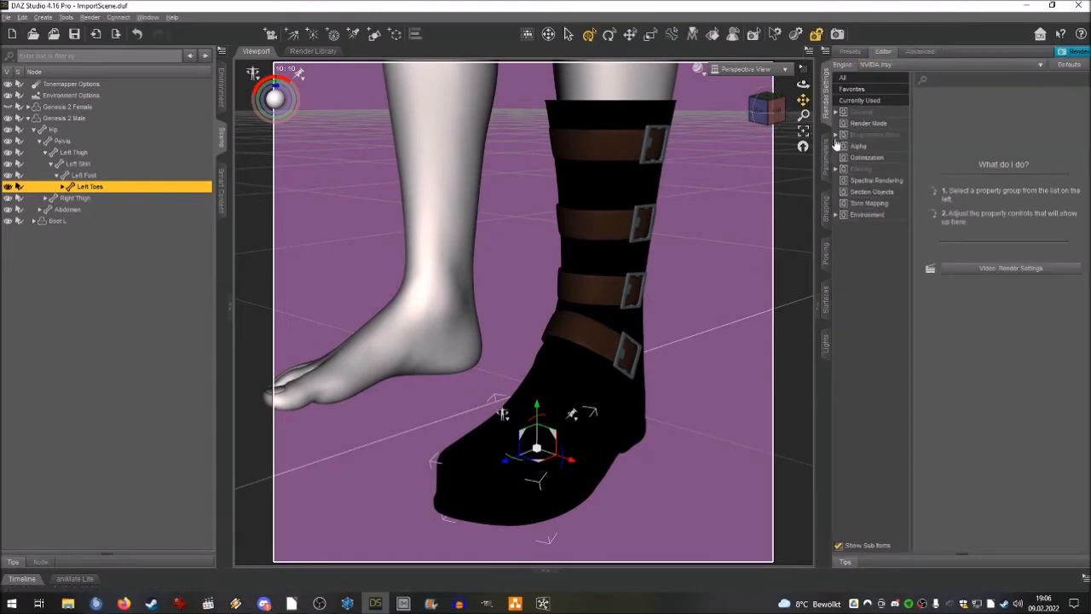
left_click(878, 65)
left_click(877, 72)
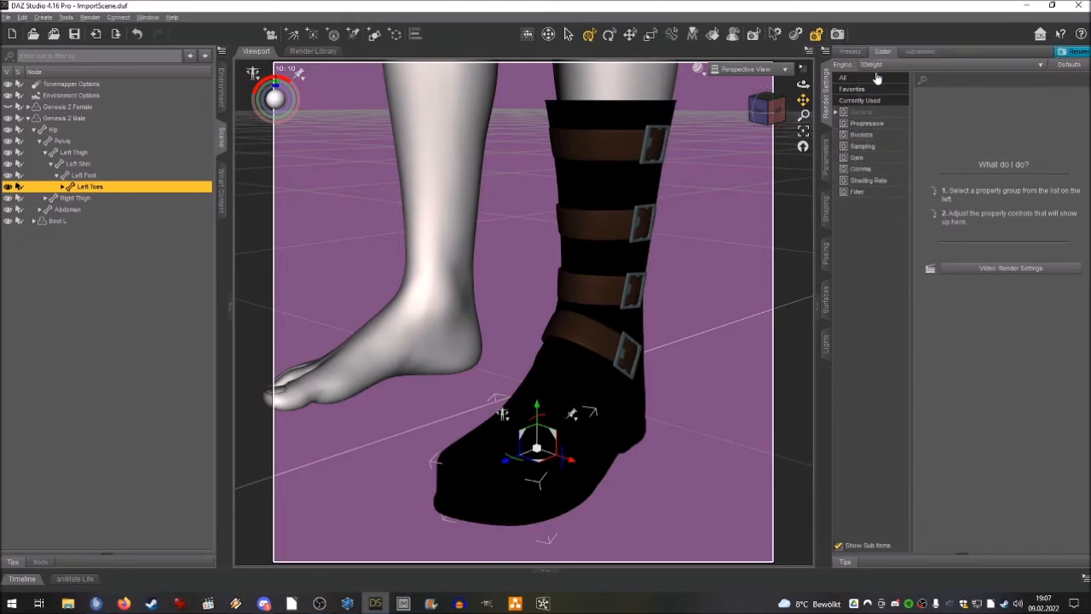
Deselect everything in the scene and import the right boot model, Boot R.
left_click(102, 271)
left_click(6, 17)
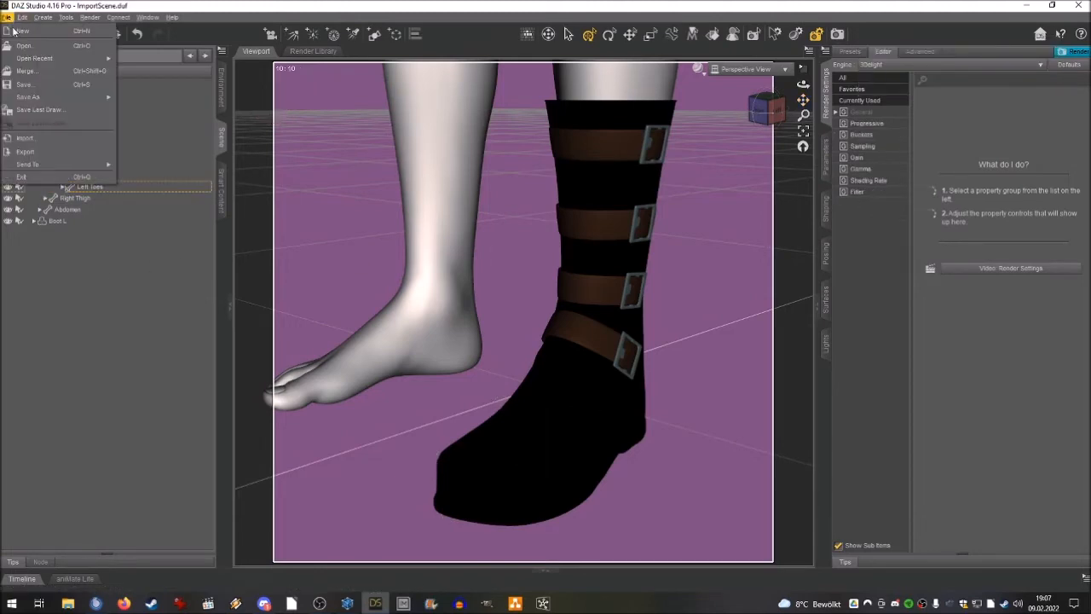
left_click(30, 141)
left_click(157, 130)
double_click(158, 130)
left_click(628, 383)
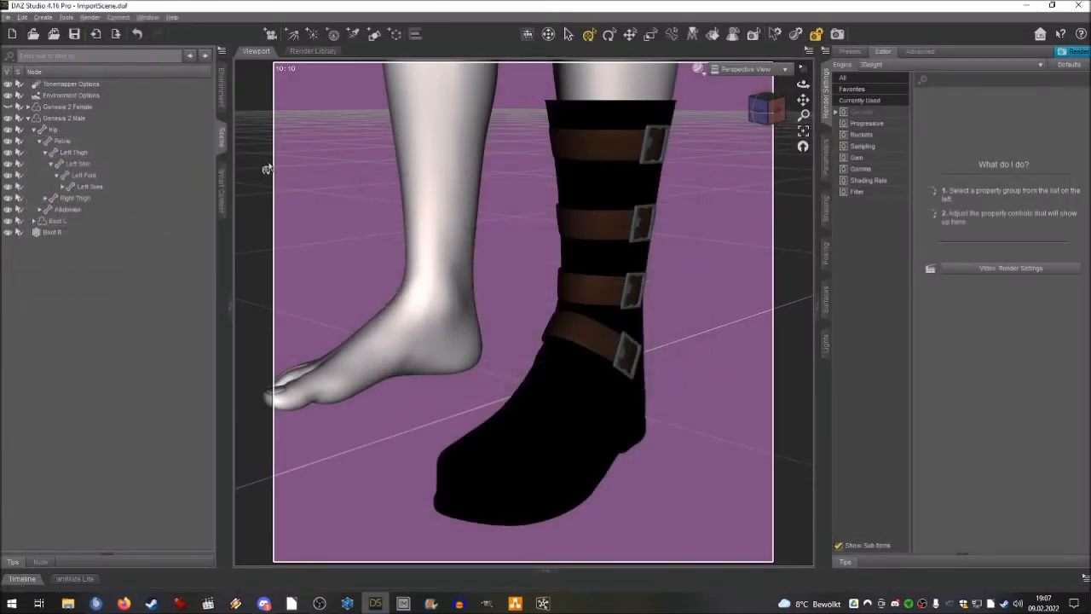
Run the Transfer Utility from Genesis 2 Male to Boot R with the Footwear projection template.
left_click(23, 17)
mouse_move(69, 108)
left_click(148, 109)
left_click(474, 190)
left_click(479, 225)
left_click(567, 189)
left_click(575, 248)
left_click(502, 228)
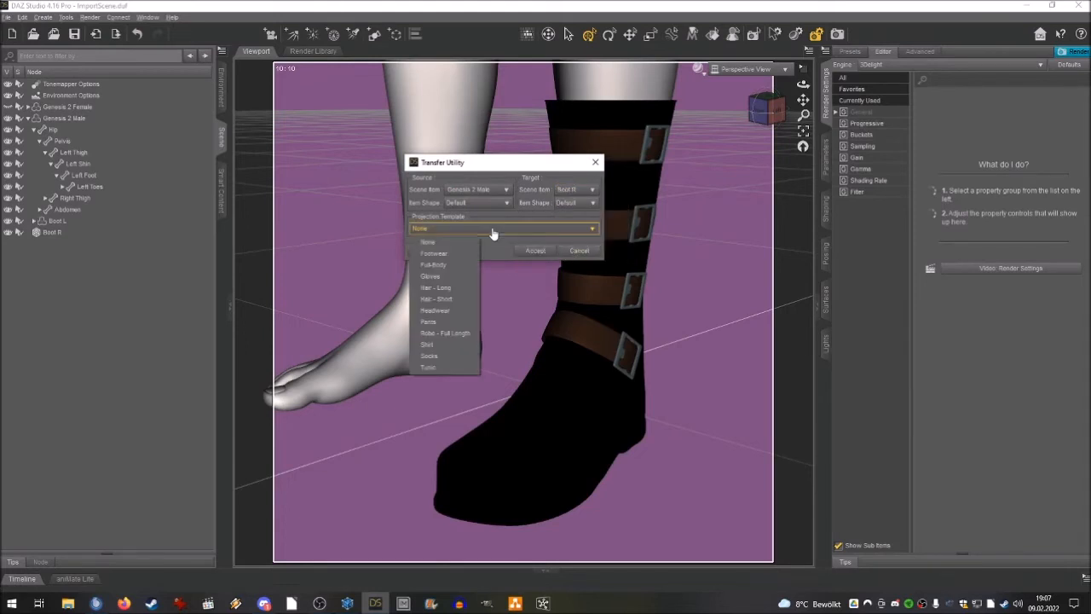
left_click(443, 253)
left_click(536, 250)
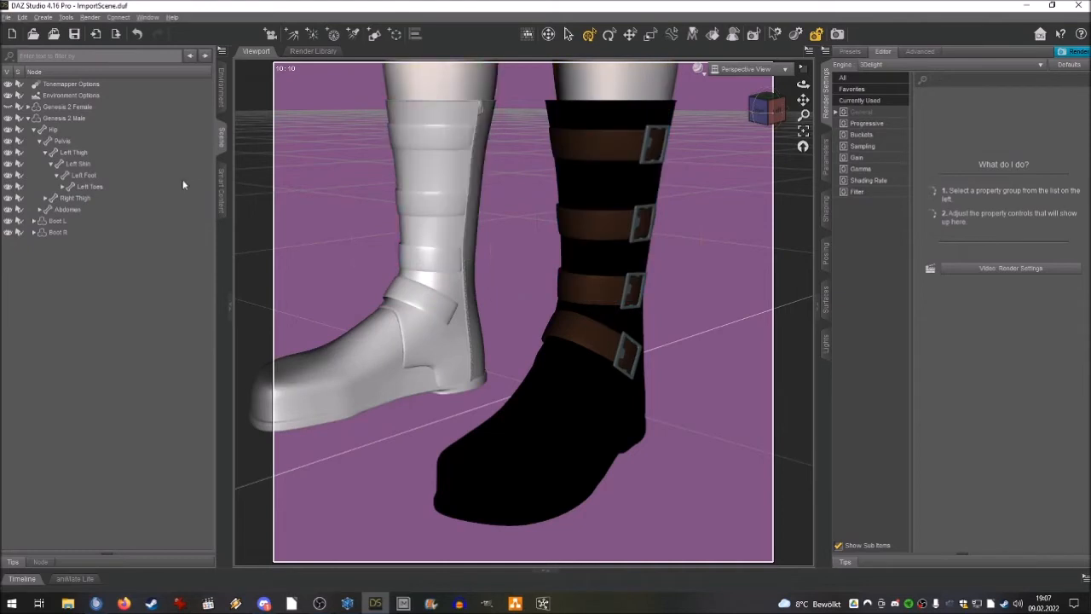
Apply black.png as the Diffuse Color map on Boot R's BootEdgeTop, BootFoot and BootLeg surfaces.
left_click(69, 234)
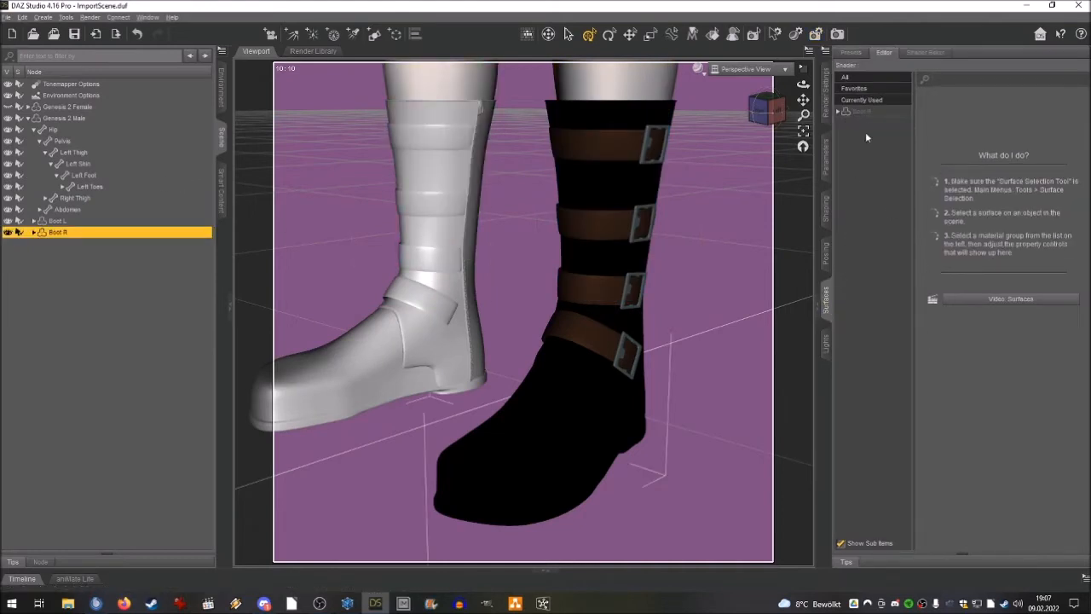
left_click(841, 112)
left_click_drag(887, 125, 883, 149)
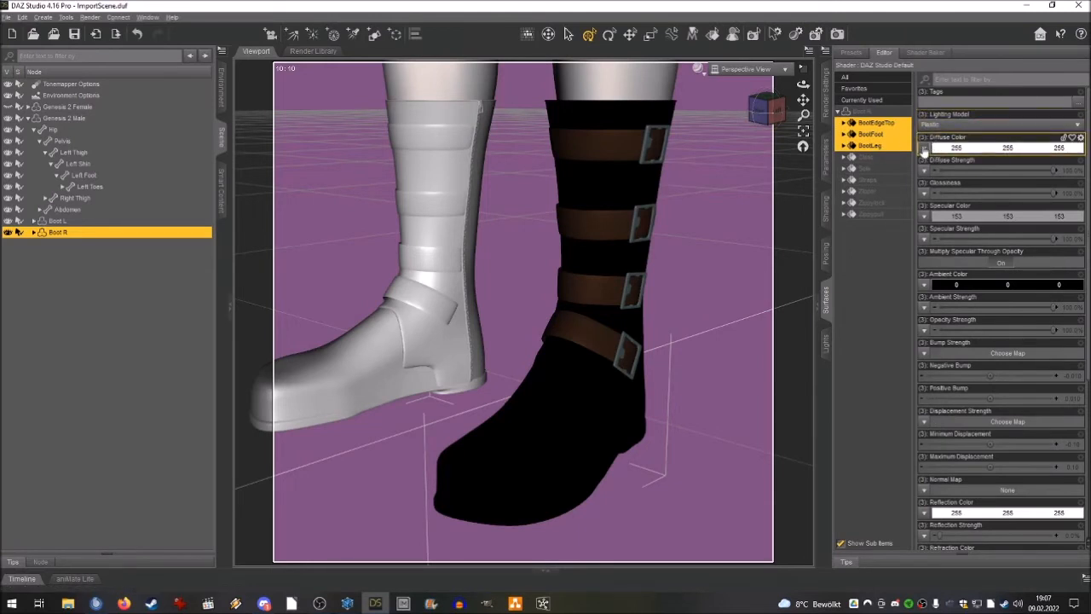
left_click(924, 148)
left_click(942, 208)
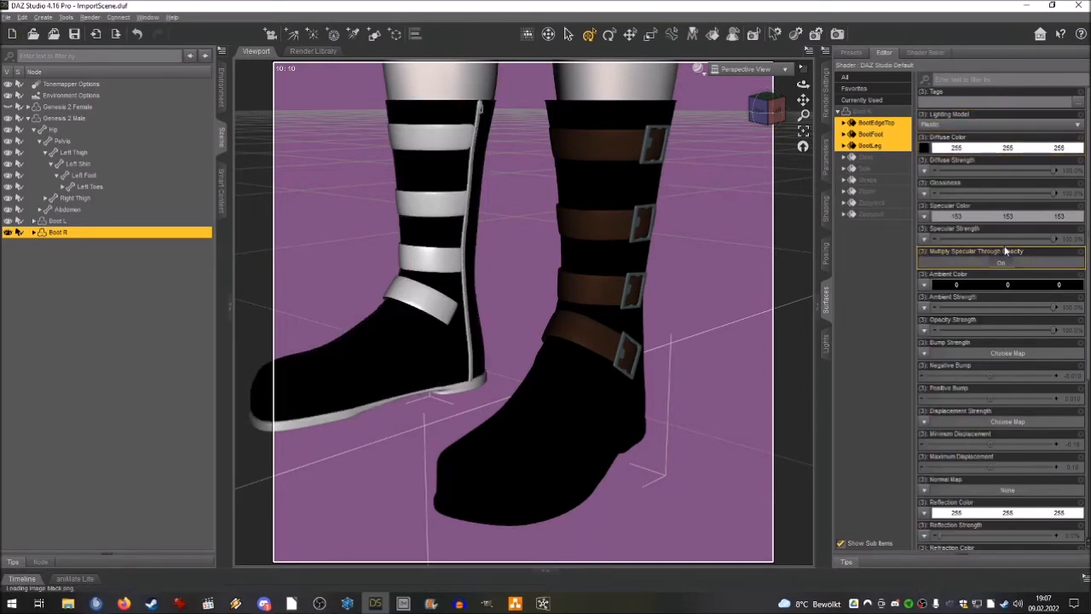
Assign the Leather_03Bumb.jpg bump map to Boot R's edge, foot and leg surfaces and set Bump Strength to 120%.
left_click(924, 353)
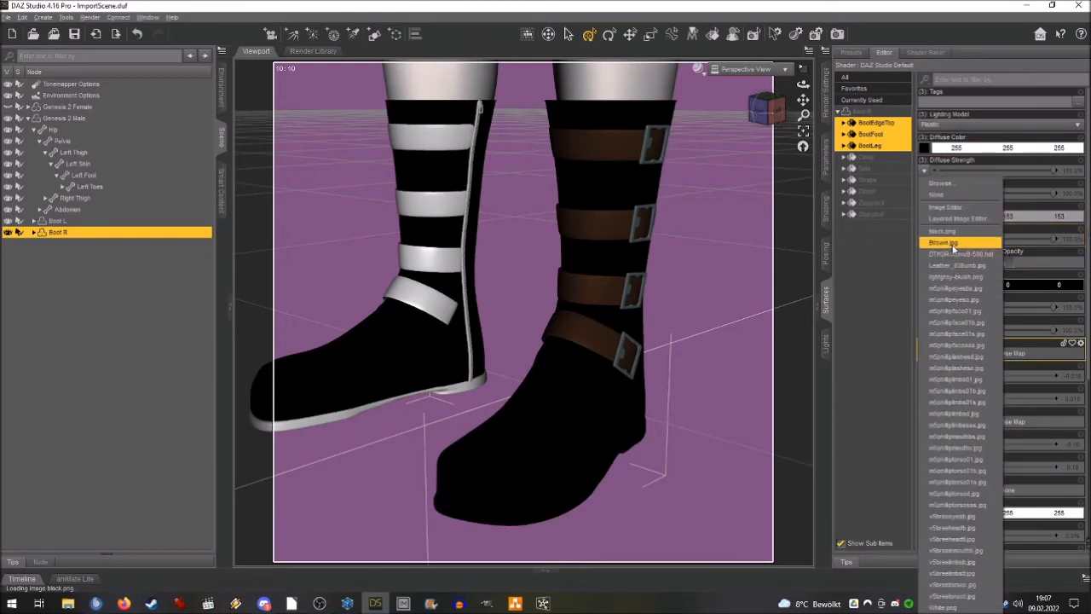
left_click(954, 265)
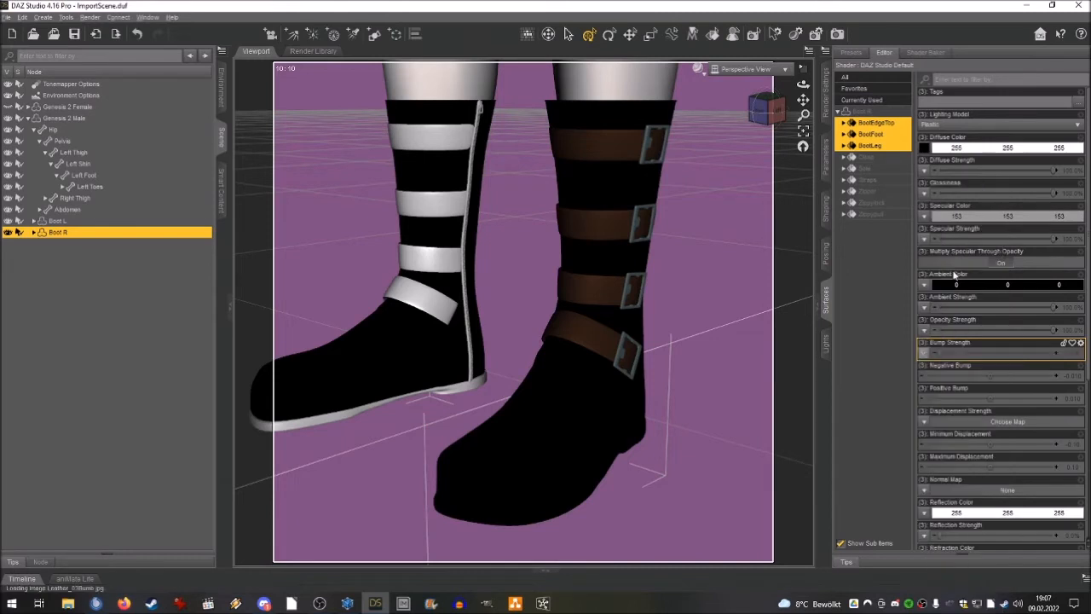
left_click(1069, 354)
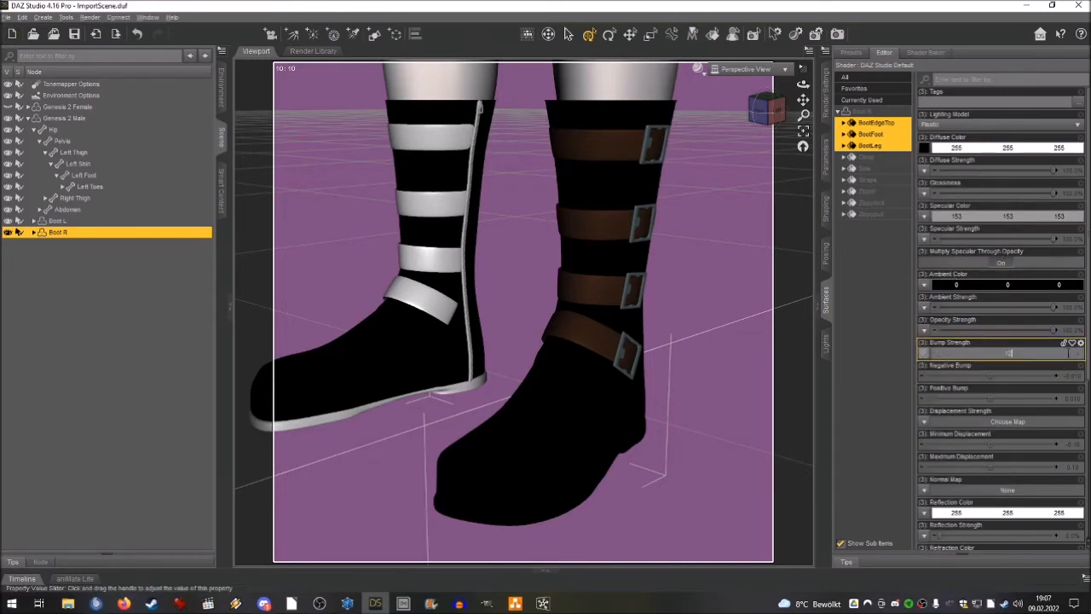
type("120")
key("Return")
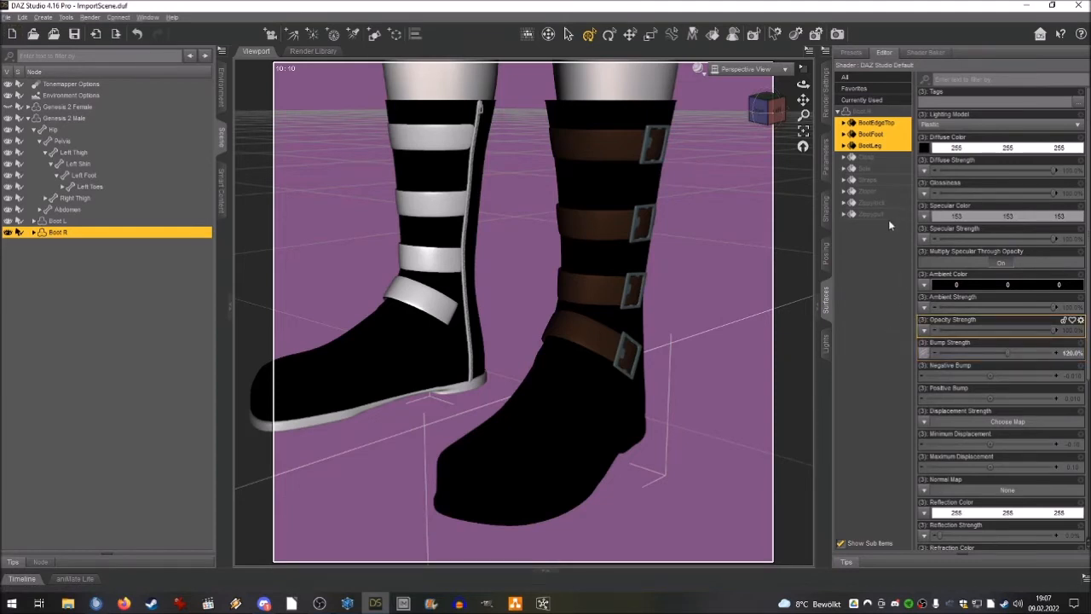
Set Glossiness to 45% and Specular Strength to 40% on Boot R's leather surfaces, and compare them with Boot L's BootFoot.
left_click(1076, 195)
type("45")
key("Return")
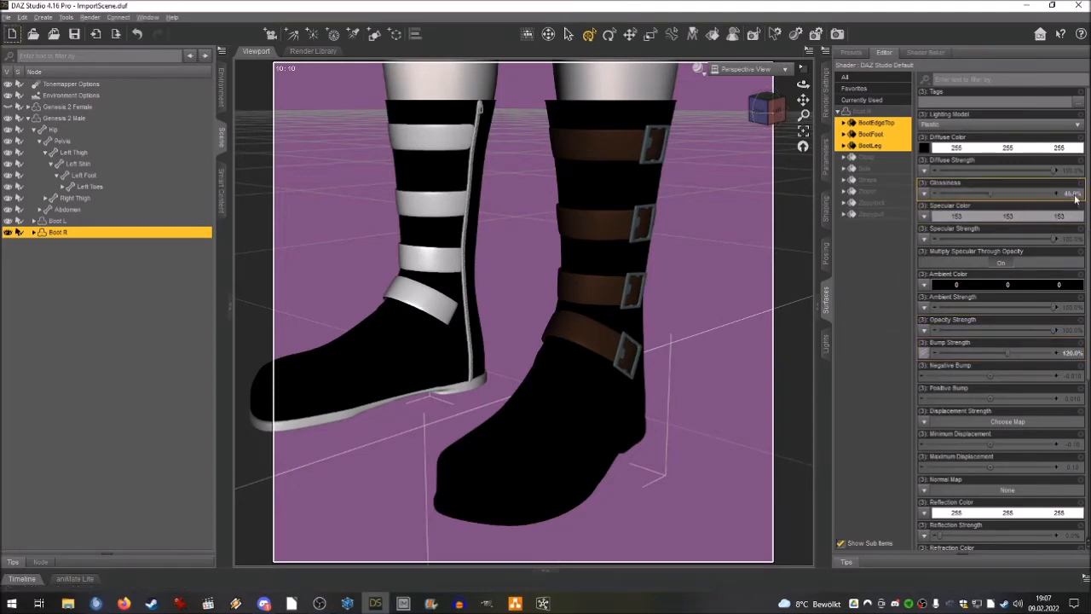
left_click(1068, 240)
type("40.0")
key("Return")
left_click(119, 222)
left_click(870, 134)
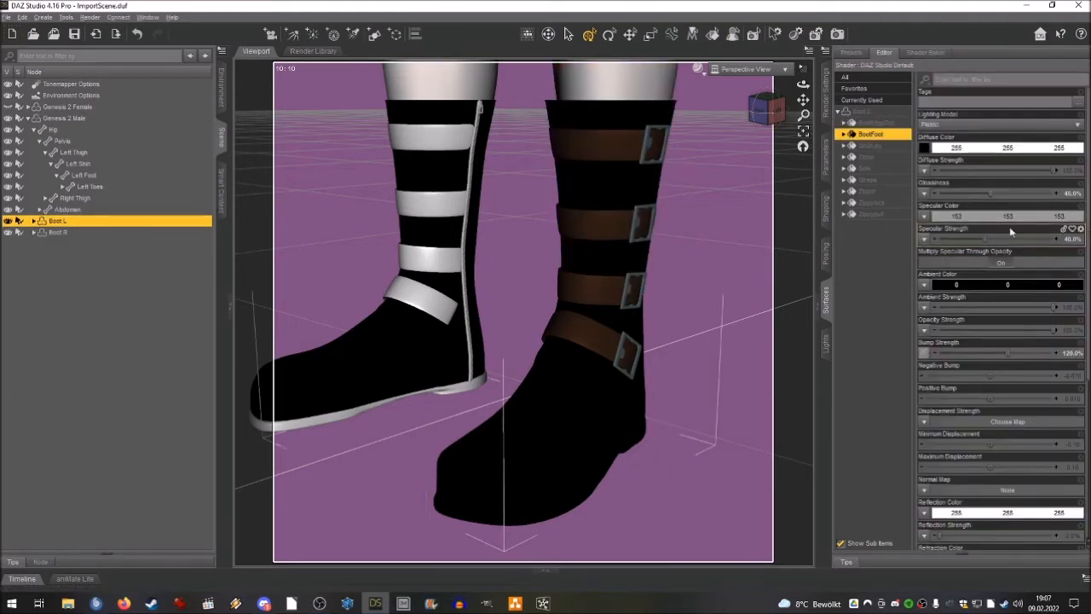
Give Boot R's Clasp, Zipper, Zippylock and Zippypull surfaces the Metallic lighting model and the lightgrey-bluish.png diffuse map.
left_click(83, 232)
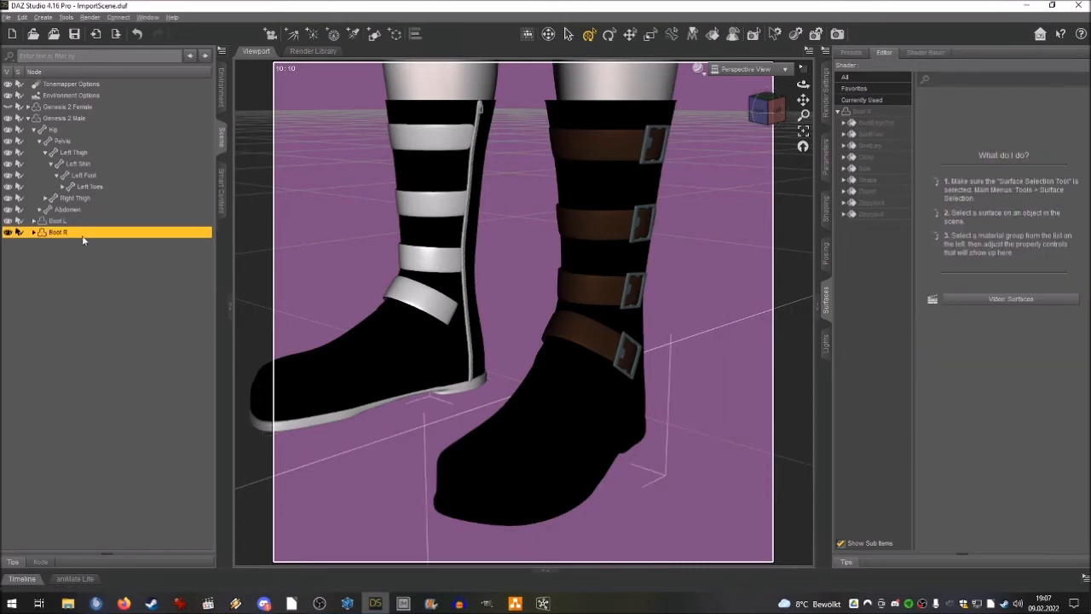
left_click(866, 158)
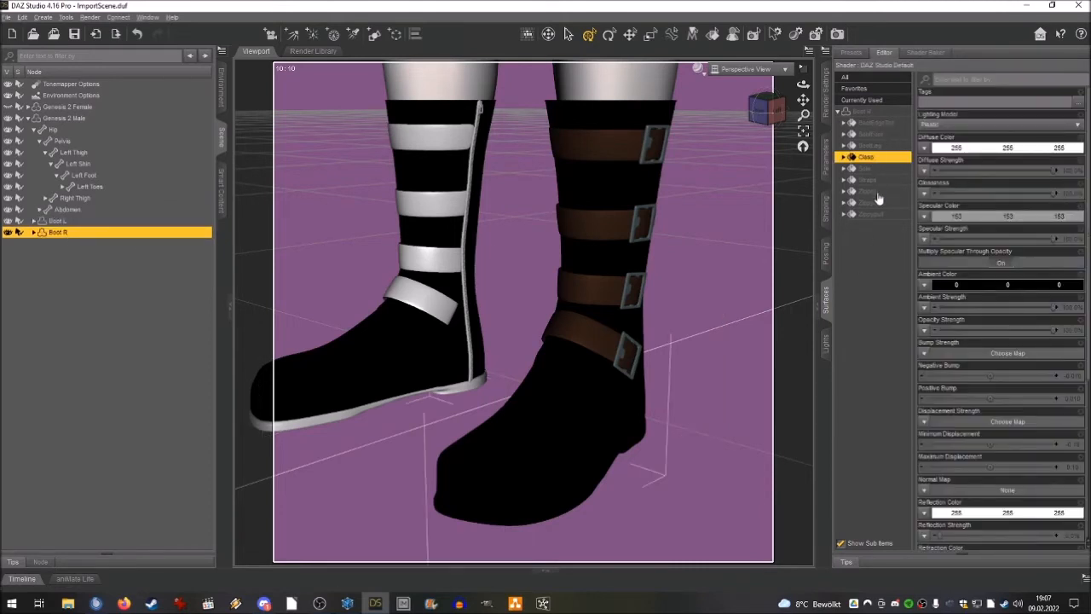
left_click(871, 191, "ctrl")
left_click(873, 202, "ctrl")
left_click(872, 213, "ctrl")
left_click(931, 124)
left_click(931, 135)
left_click(924, 147)
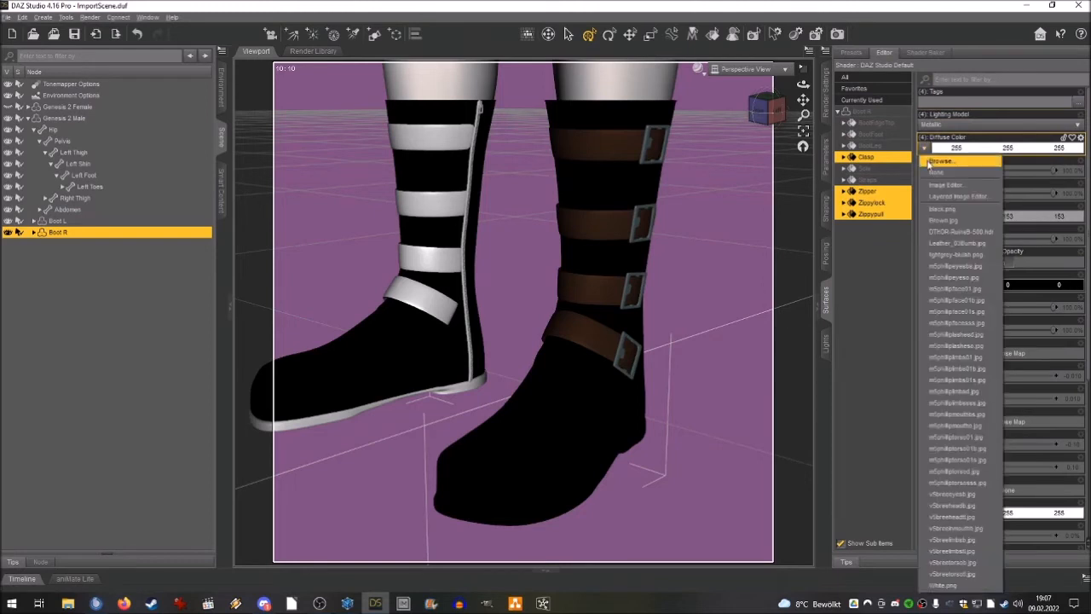
left_click(941, 257)
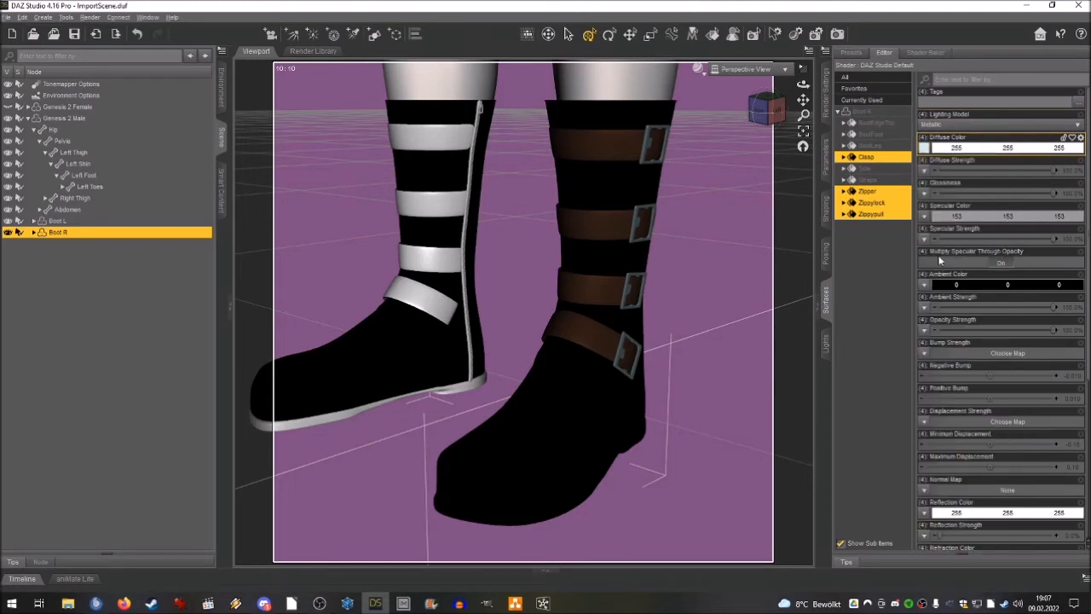
Match the Diffuse Color of Boot R's clasp and zipper surfaces to Boot L's clasp by setting red, green and blue to 135.
left_click(55, 220)
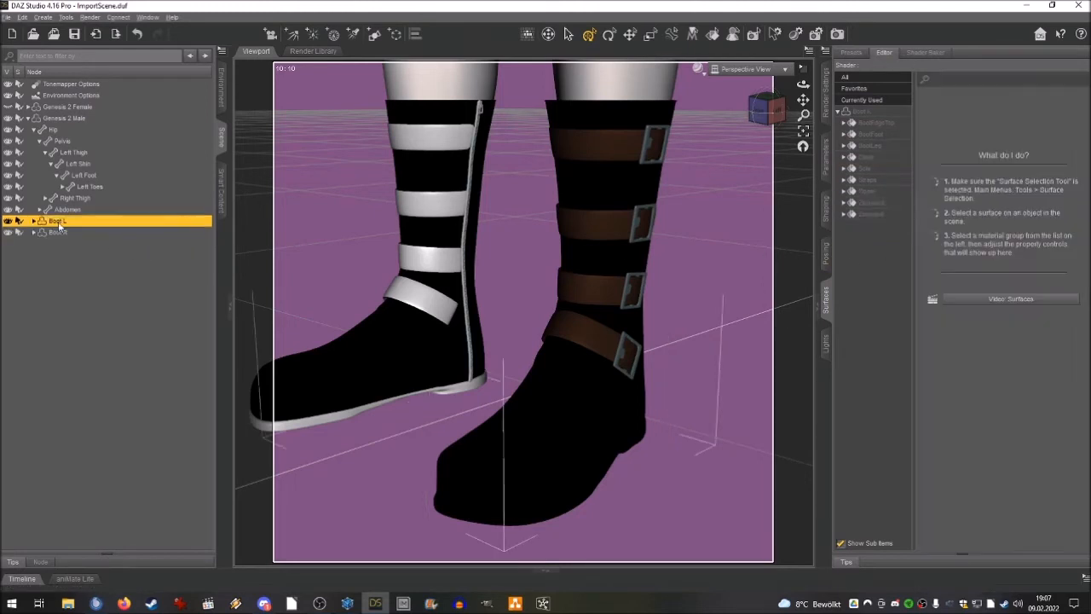
left_click(865, 157)
left_click(993, 151)
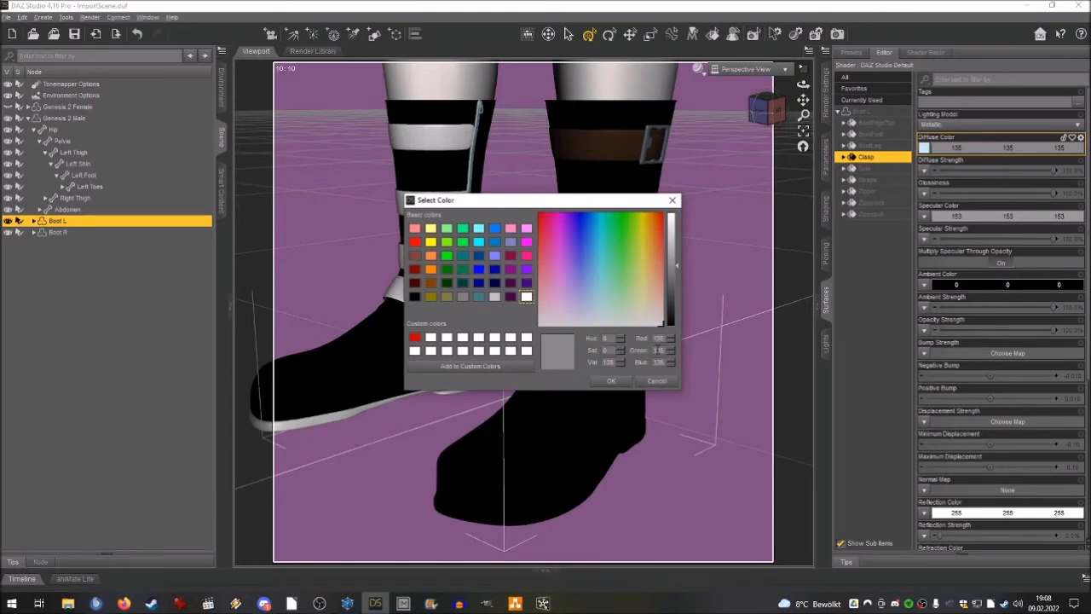
left_click(658, 381)
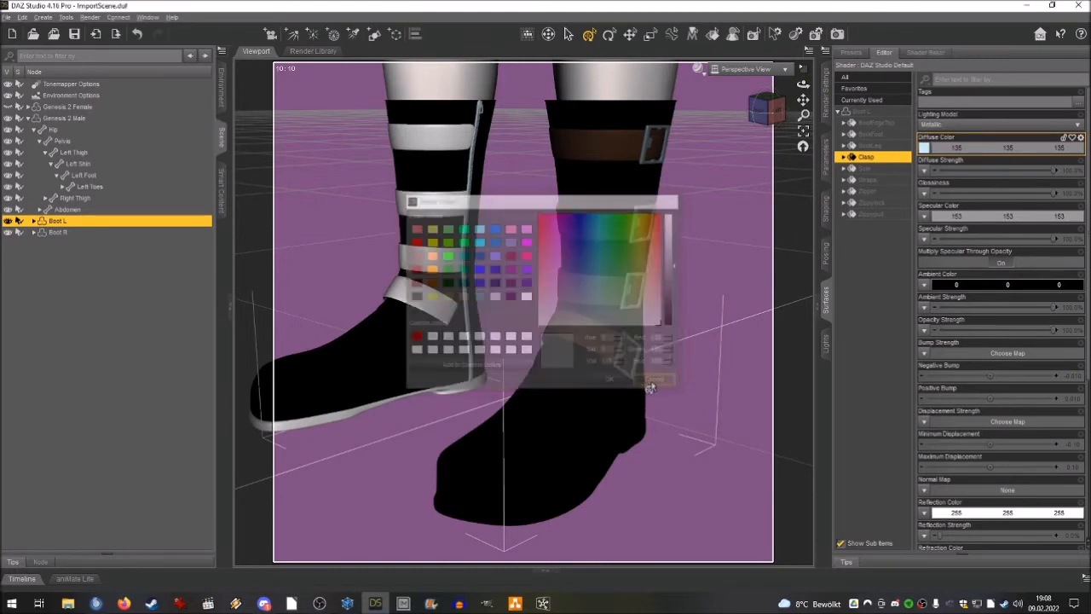
left_click(66, 232)
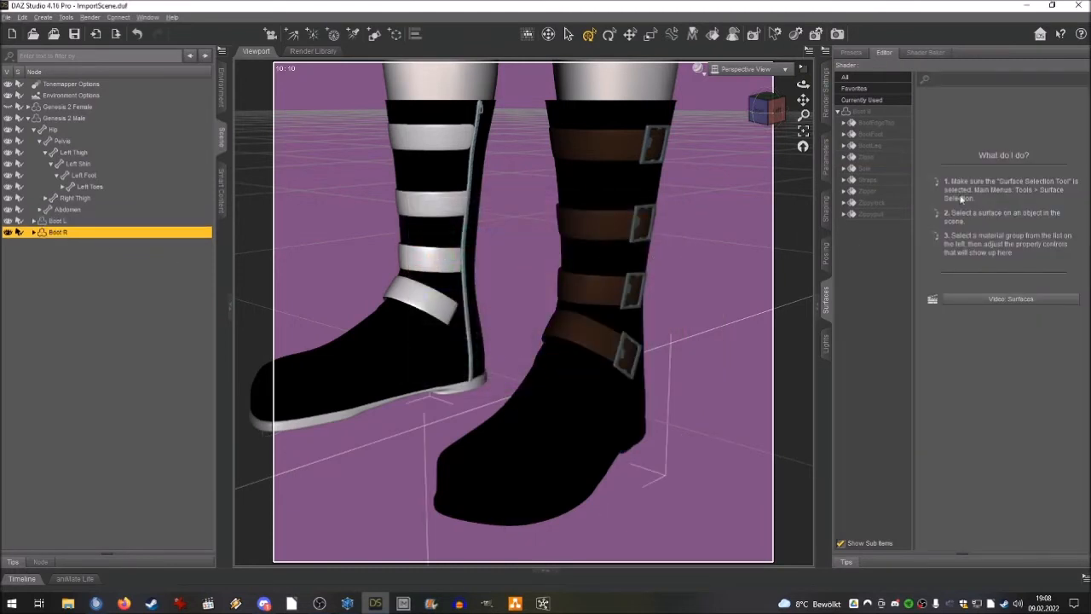
left_click(869, 158)
left_click(869, 191, "ctrl")
left_click(871, 202, "ctrl")
left_click(871, 214, "ctrl")
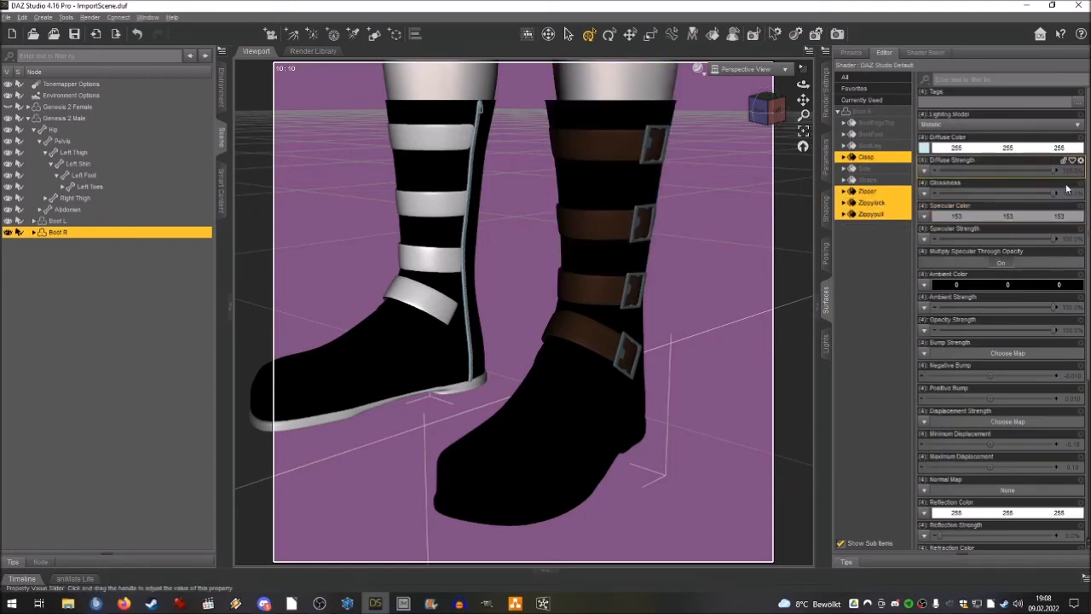
left_click(1007, 148)
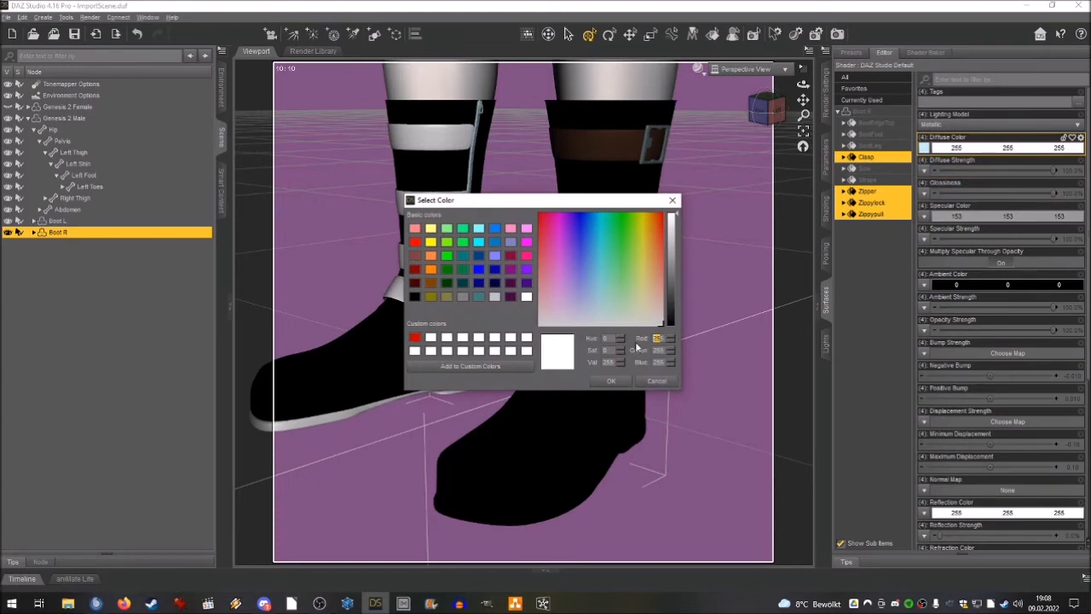
type("135")
key("Tab")
type("135")
key("Tab")
type("135")
left_click(610, 380)
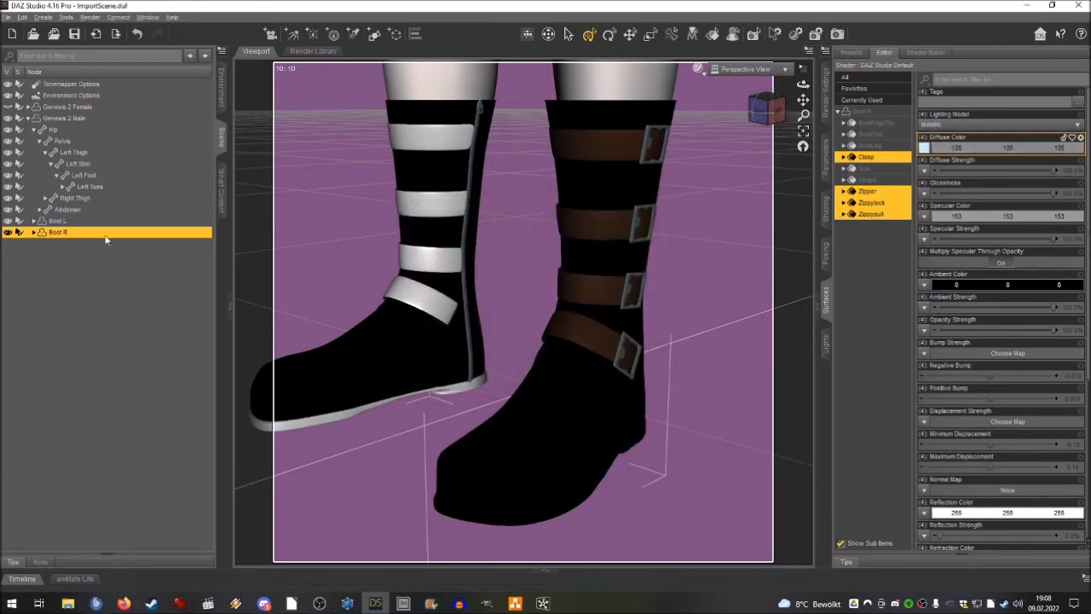
Apply Brown.jpg as the Diffuse Color map on Boot R's Straps surface.
left_click(867, 181)
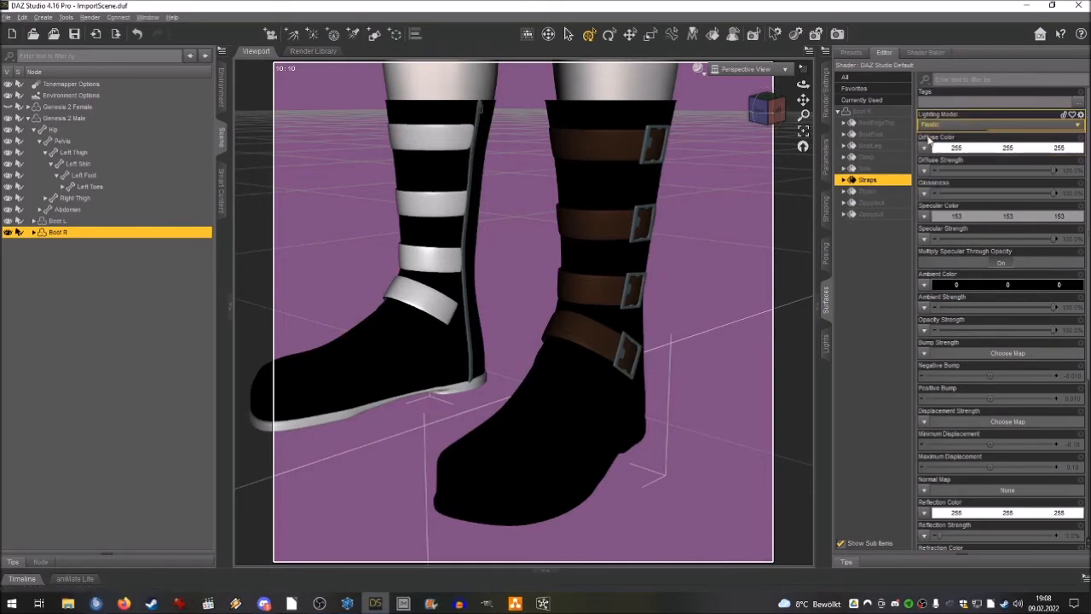
left_click(923, 148)
left_click(944, 220)
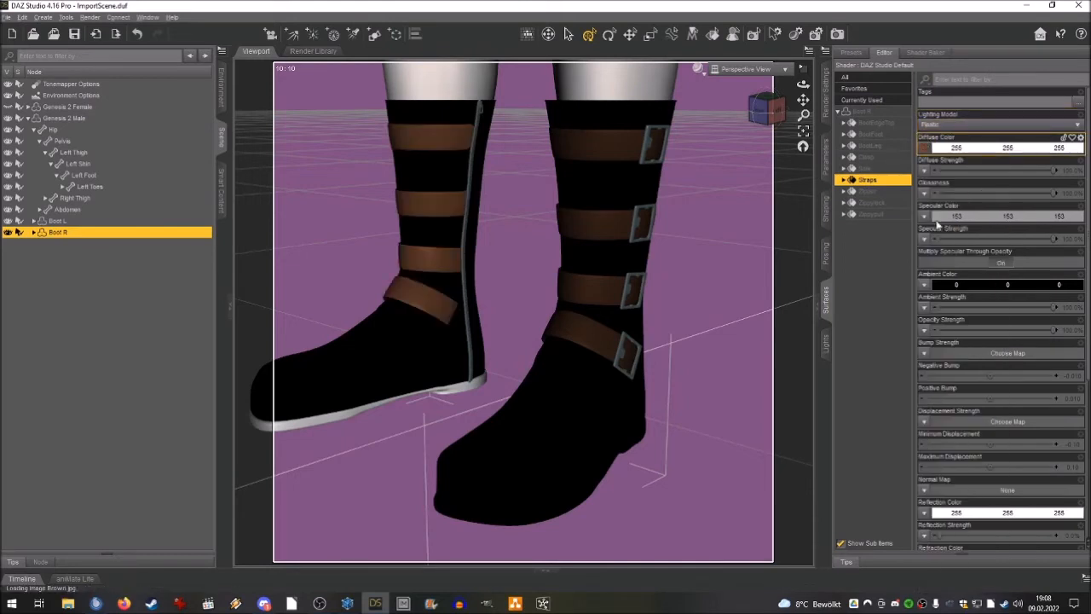
Brighten the Diffuse Color of Boot L's Straps surface to white, 255, 255, 255.
left_click(43, 222)
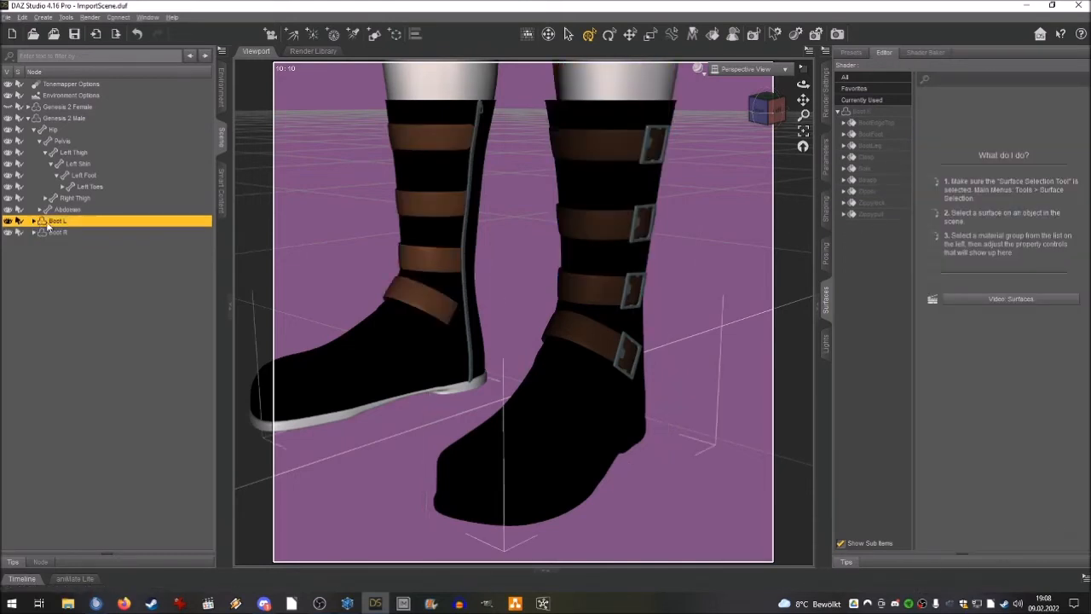
left_click(877, 182)
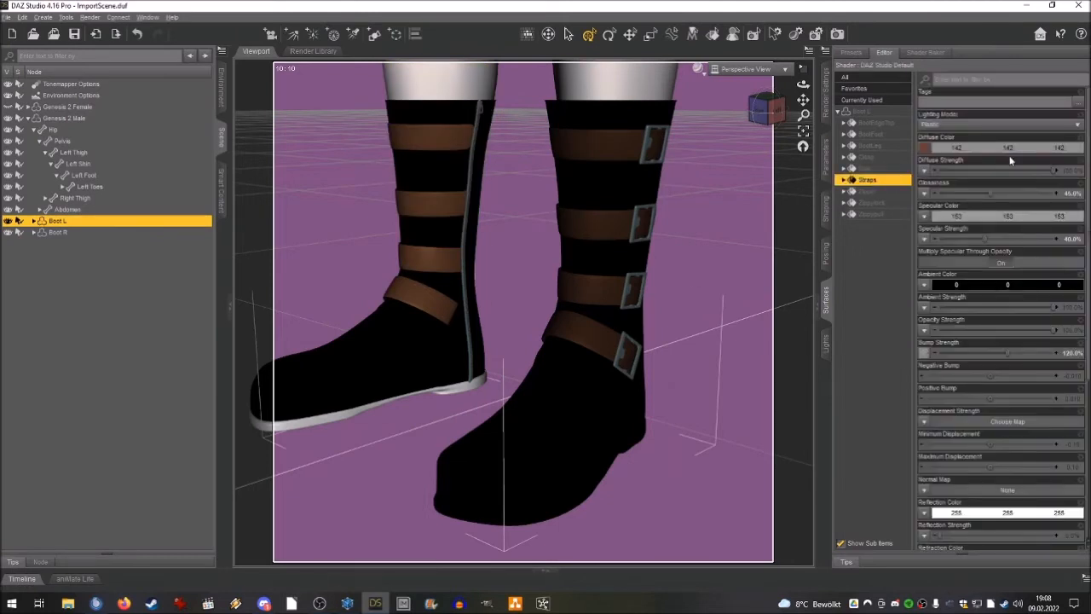
left_click(989, 147)
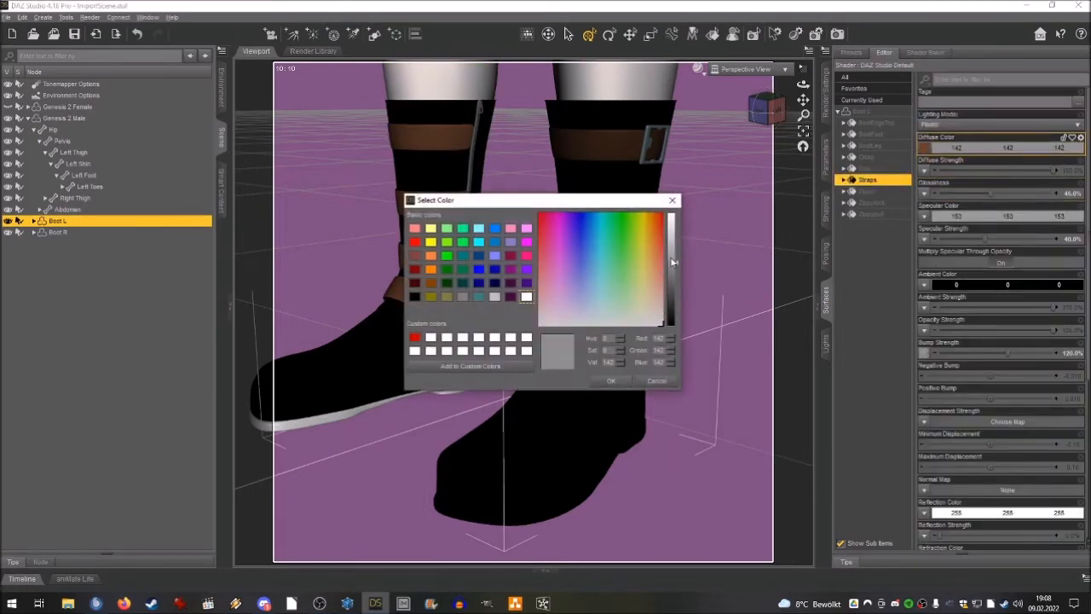
left_click_drag(673, 263, 672, 170)
left_click(610, 381)
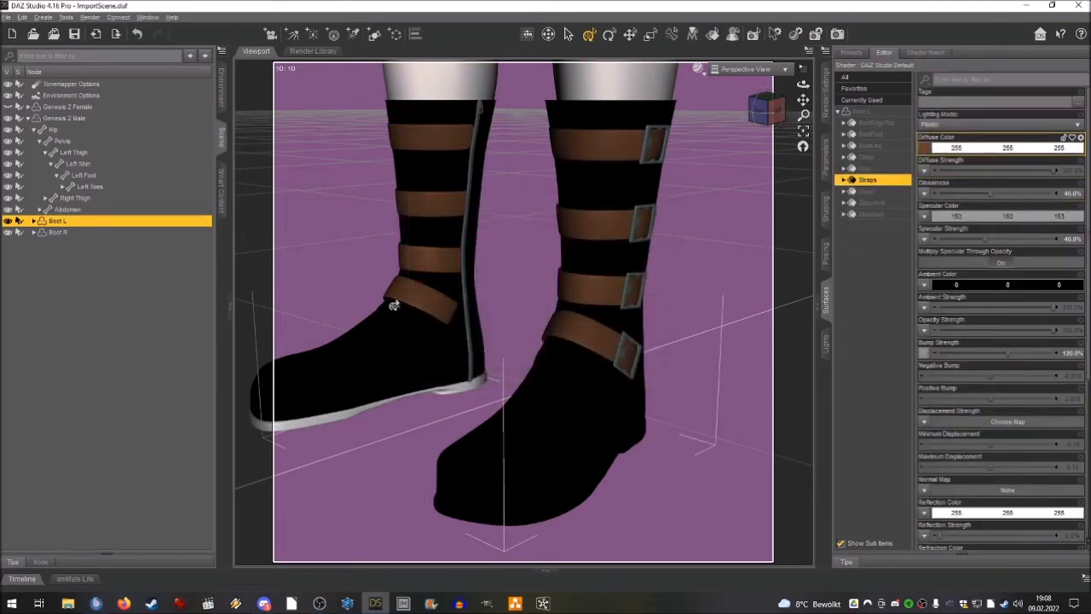
Apply black.png as the Diffuse Color map on Boot R's Sole surface.
left_click(56, 231)
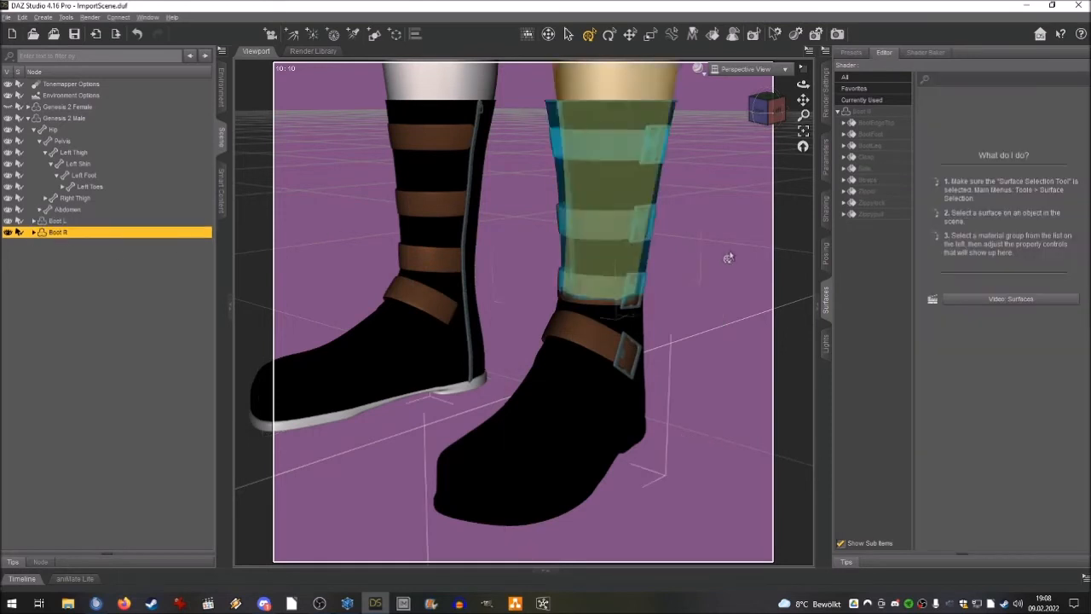
left_click(872, 170)
left_click(925, 148)
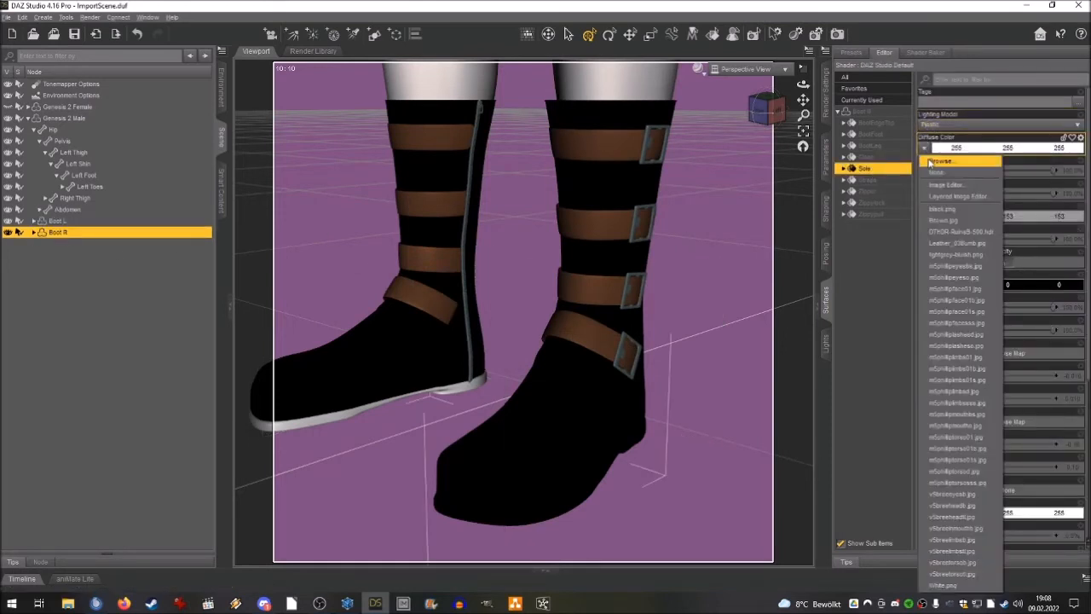
left_click(941, 209)
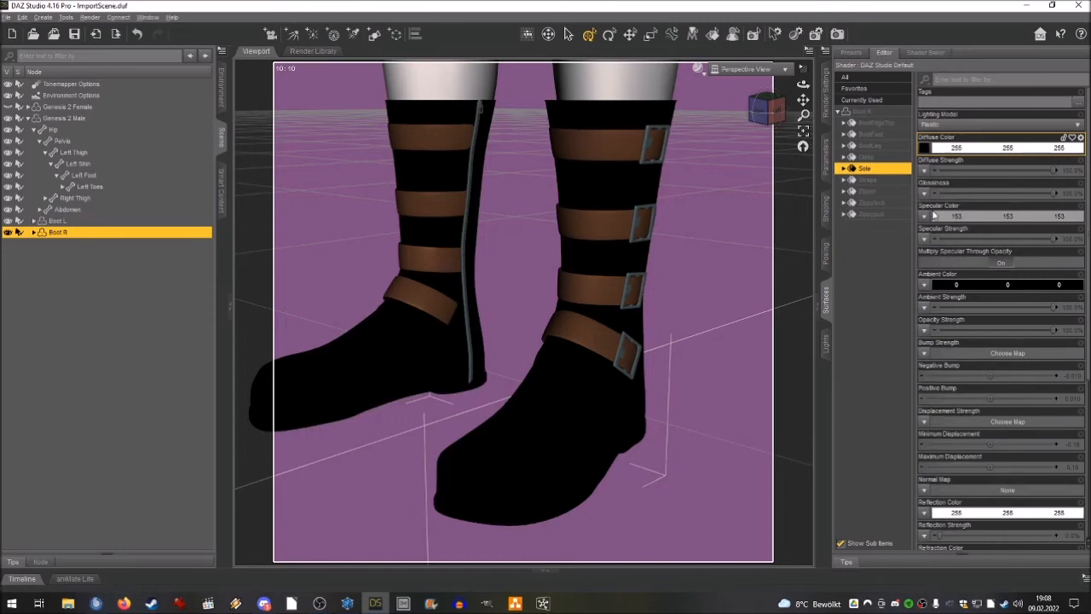
Set both Glossiness and Specular Strength of Boot R's Sole surface to 15%.
left_click(1053, 193)
type("15")
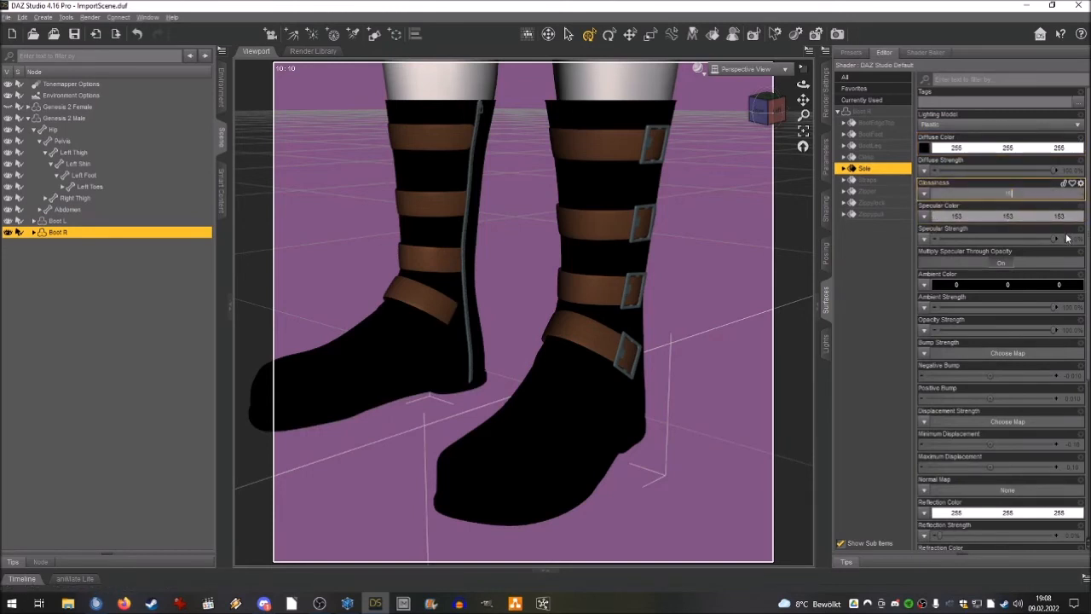
left_click(1069, 239)
type("15")
key("Return")
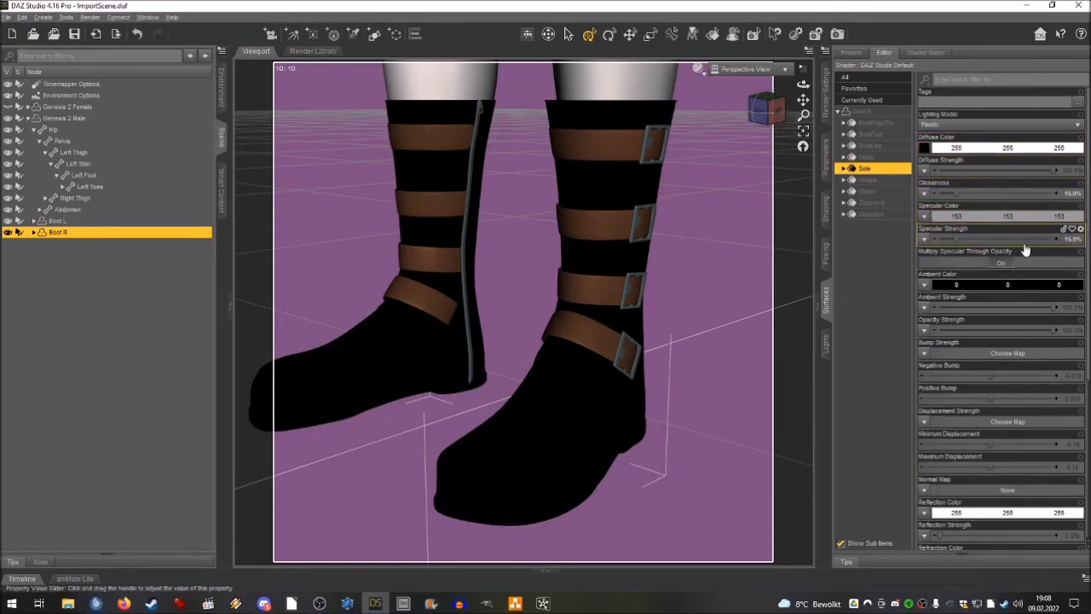
Set Glossiness to 45% and Specular Strength to 40% on Boot R's Straps surface.
left_click(866, 179)
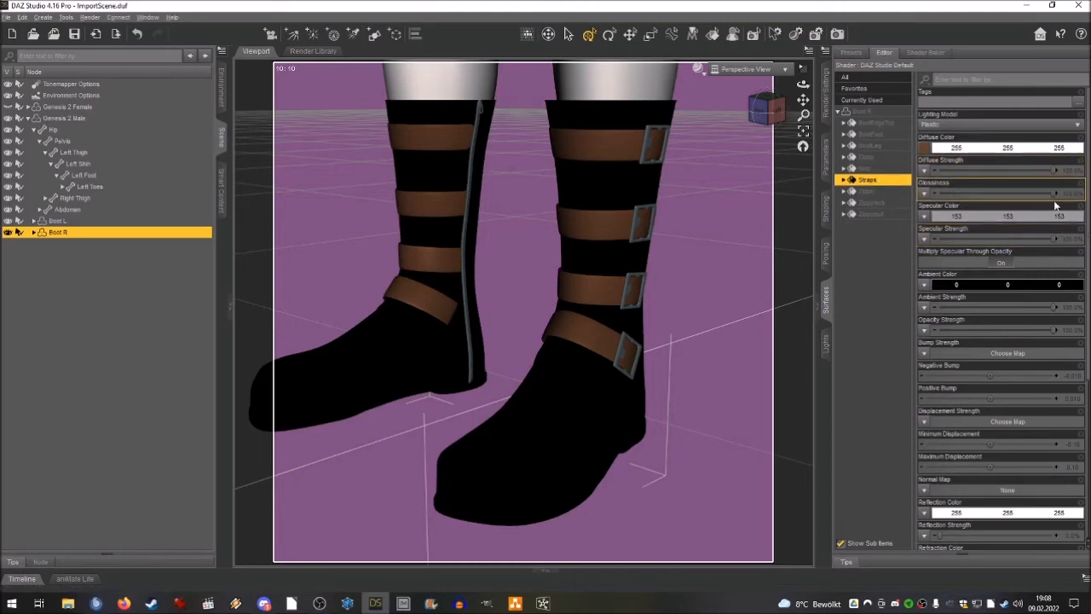
left_click(1067, 192)
type("46")
left_click(1067, 240)
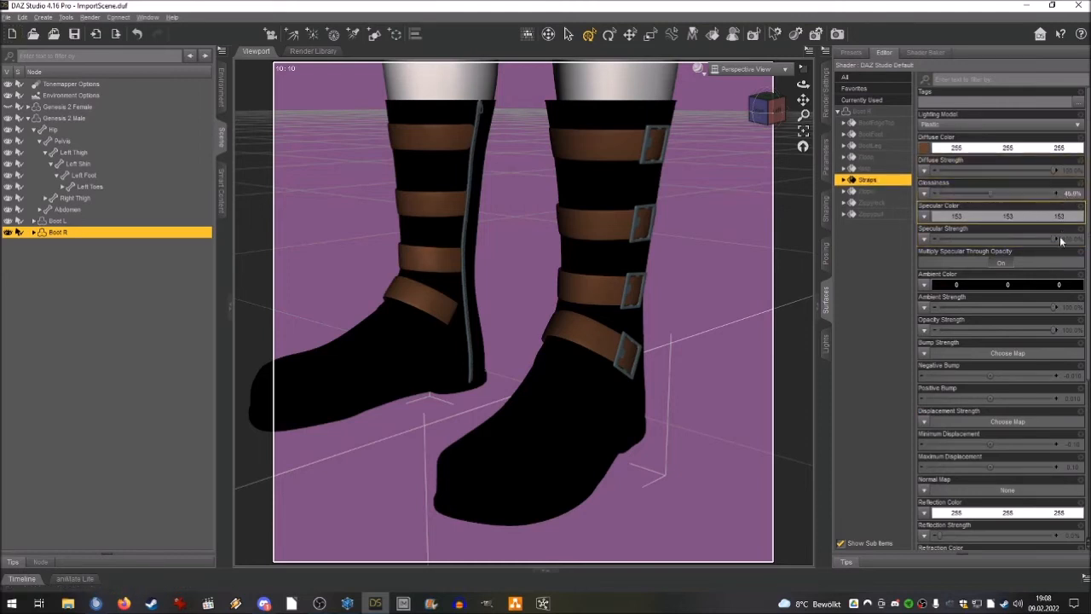
type("40")
key("Return")
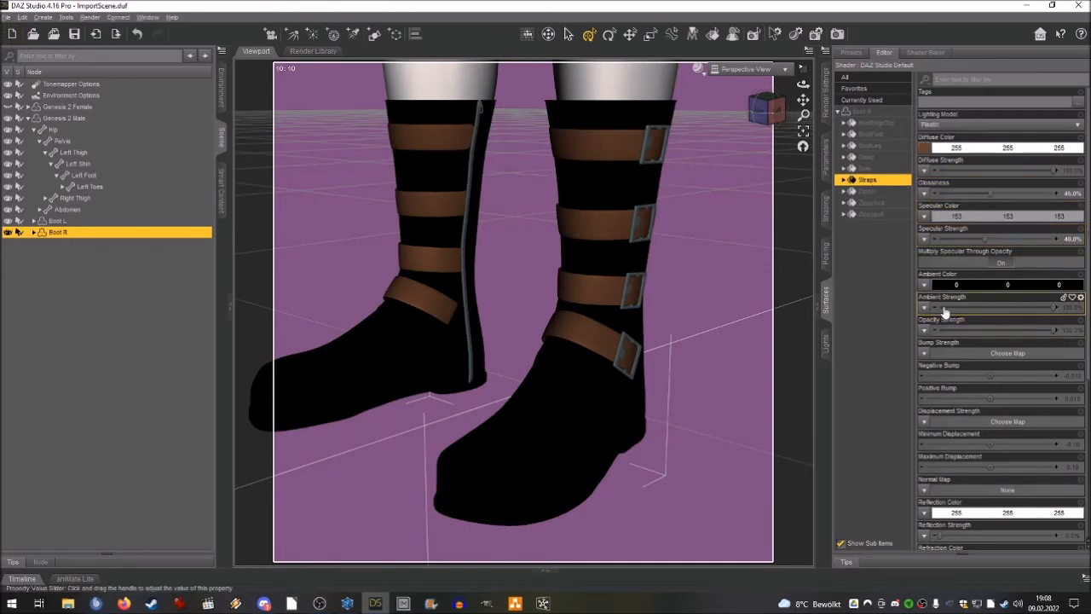
Apply the Leather bump image as the Bump Strength map on Boot R's Straps surface and set its strength to 15%.
left_click(923, 348)
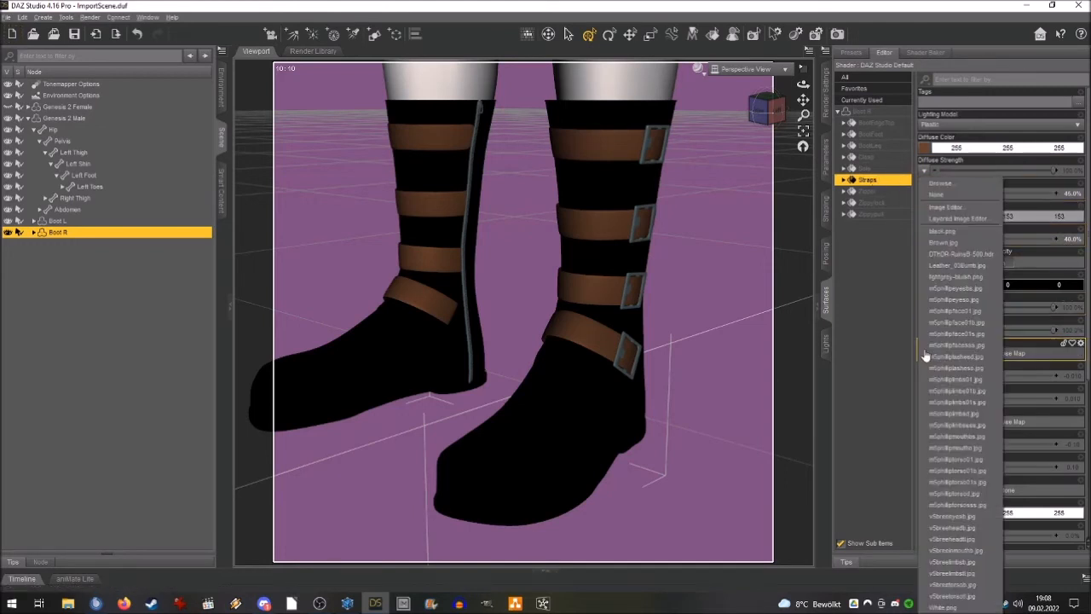
left_click(950, 263)
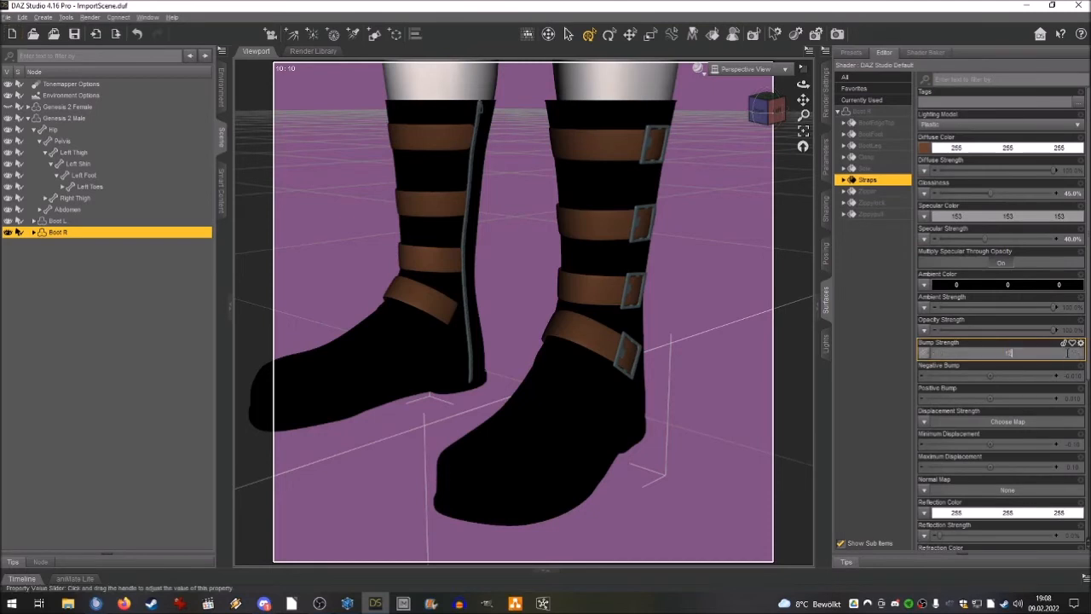
key("Return")
Frame both boots in an angled front view and render the scene with NVIDIA Iray.
middle_click_drag(646, 151, 726, 154)
left_click_drag(760, 121, 774, 104)
left_click(825, 89)
left_click(884, 66)
left_click(888, 54)
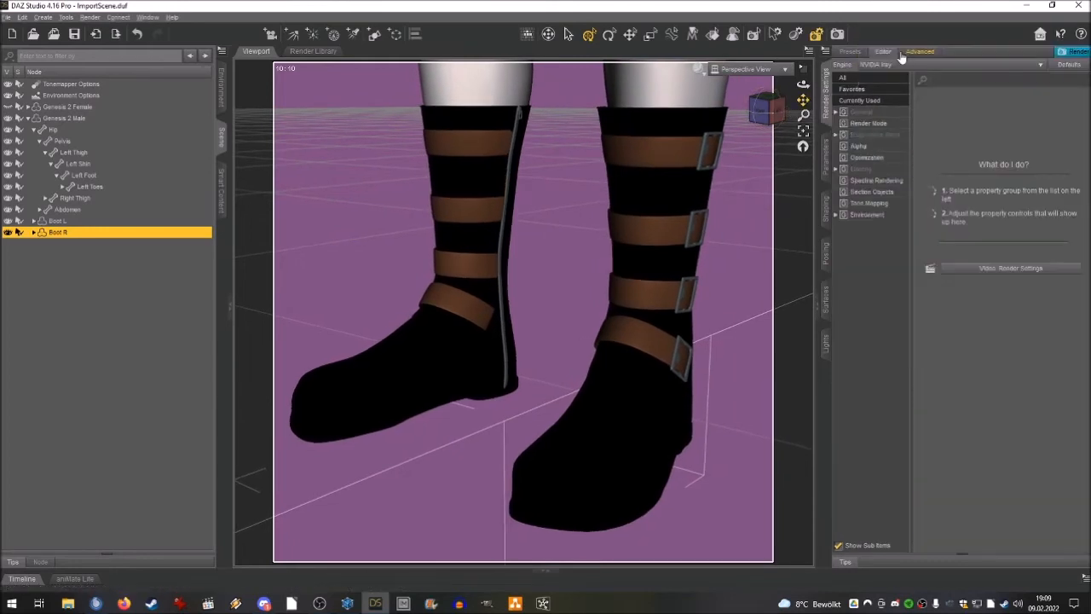
left_click(789, 117)
left_click_drag(765, 112, 802, 101)
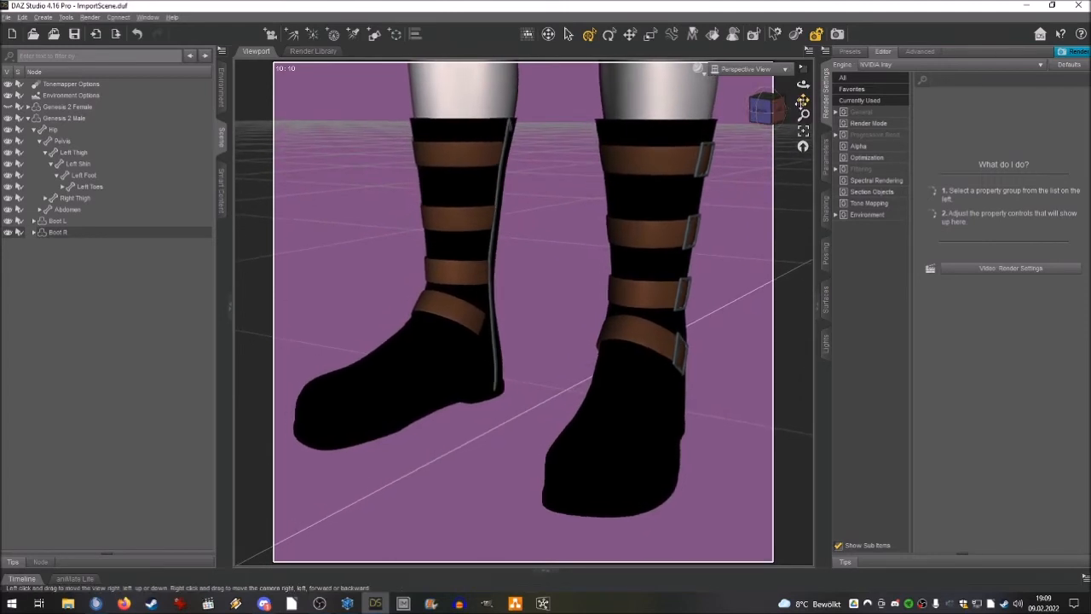
left_click(839, 37)
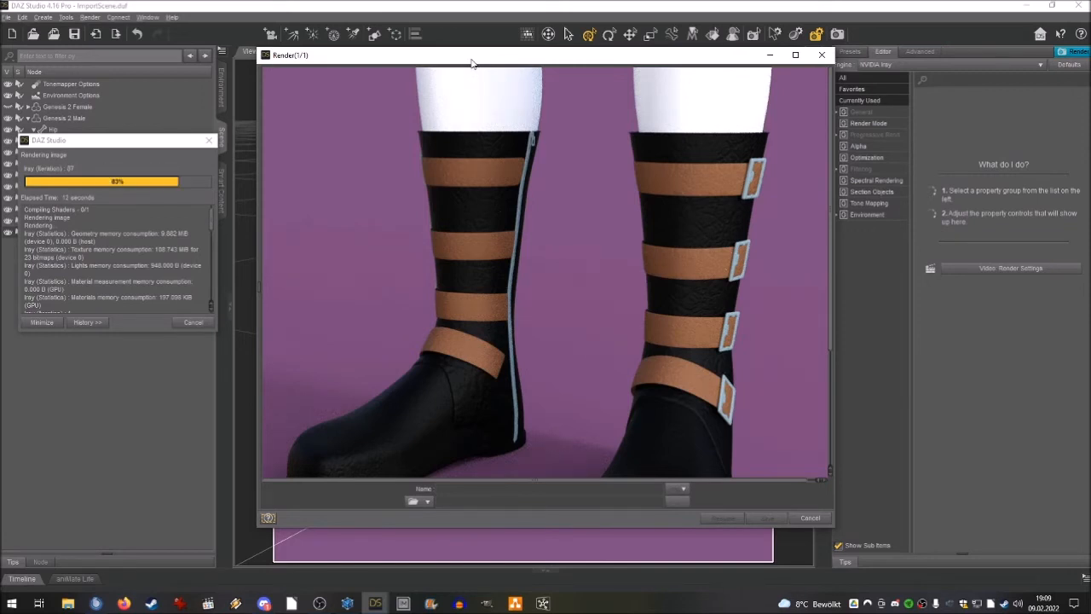
Inspect the rendered boots and save the image as Male Boots in the Thumbs folder.
scroll(499, 153, "down", 3)
scroll(501, 155, "up", 3)
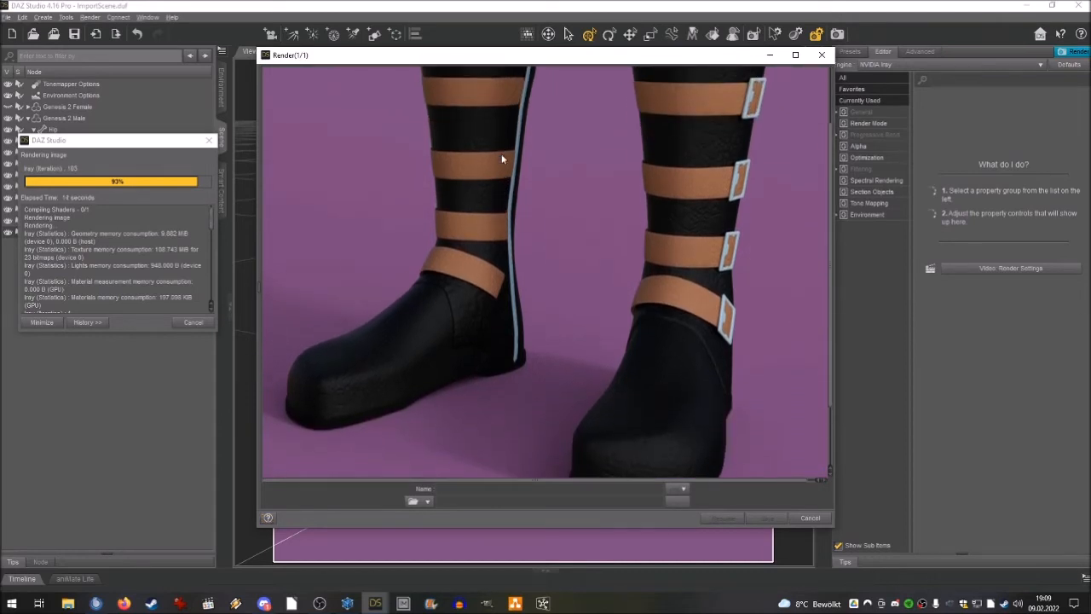
scroll(502, 159, "down", 1)
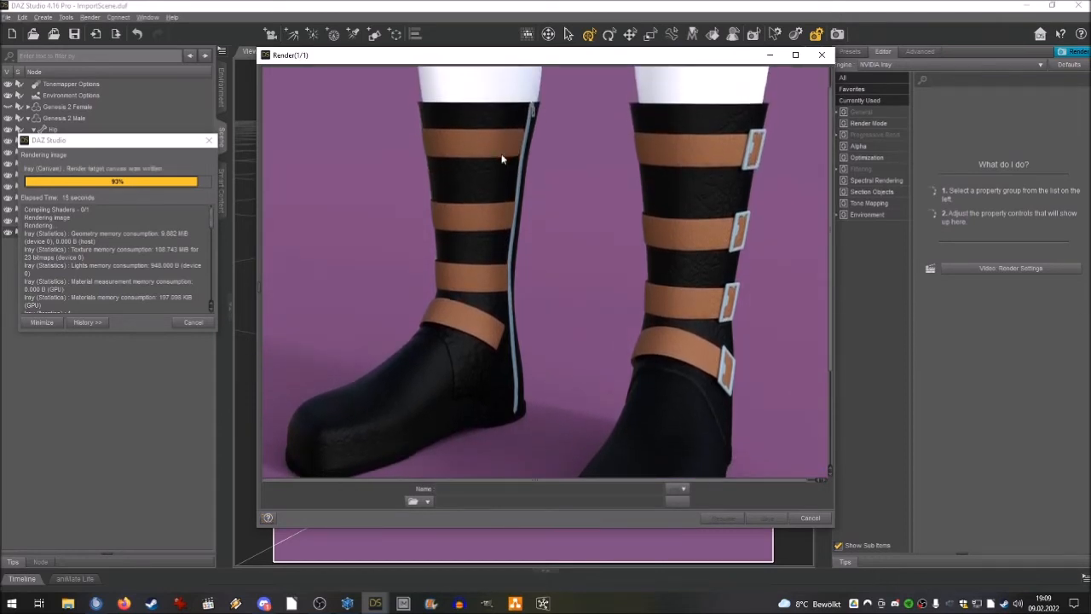
scroll(502, 159, "down", 5)
scroll(502, 159, "up", 6)
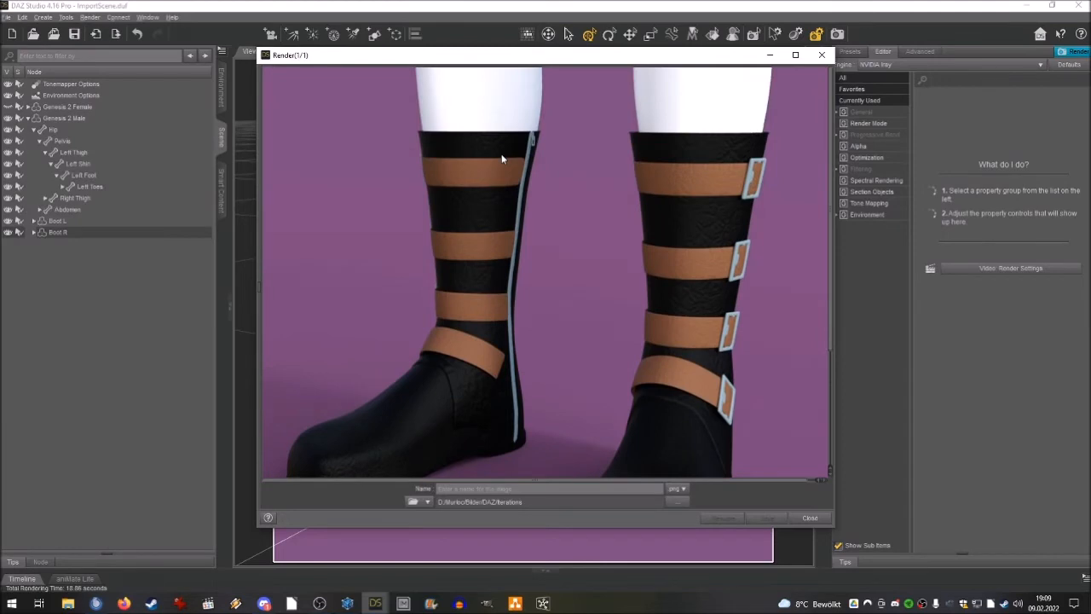
scroll(502, 159, "down", 5)
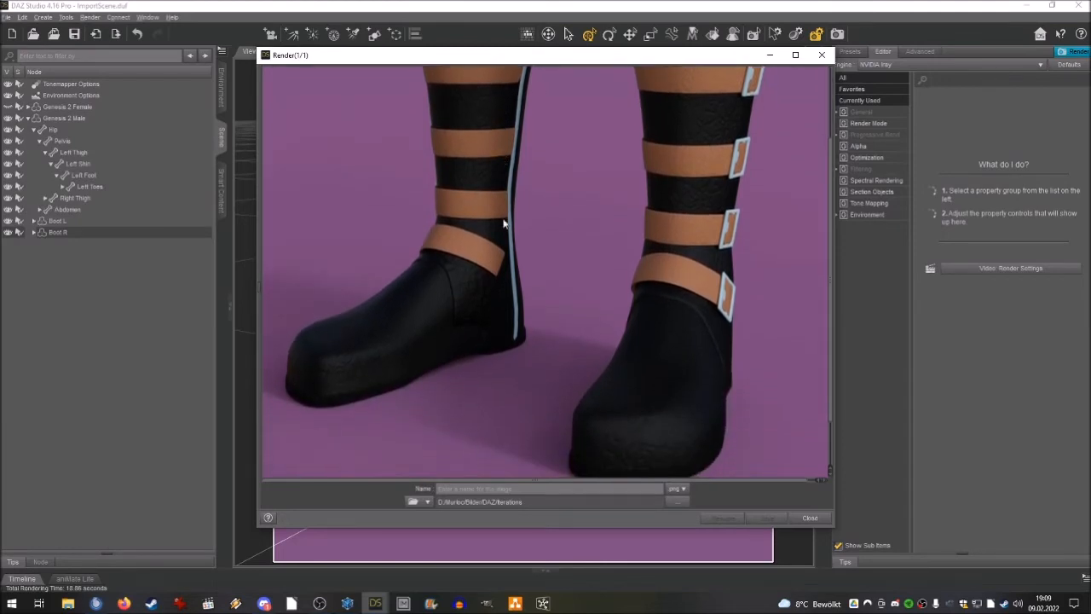
left_click(676, 503)
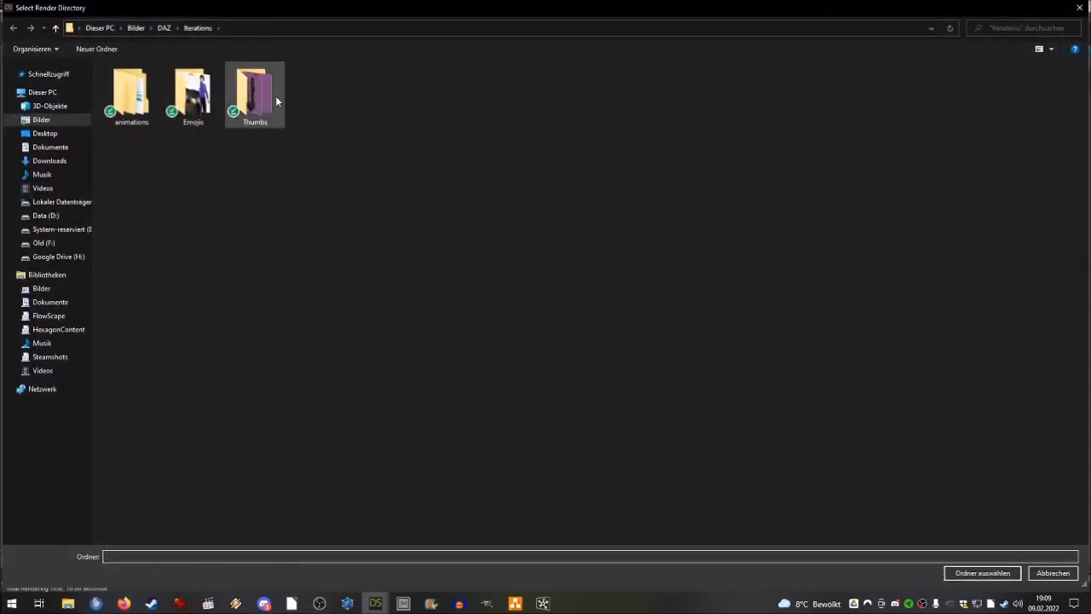
double_click(260, 97)
left_click(955, 577)
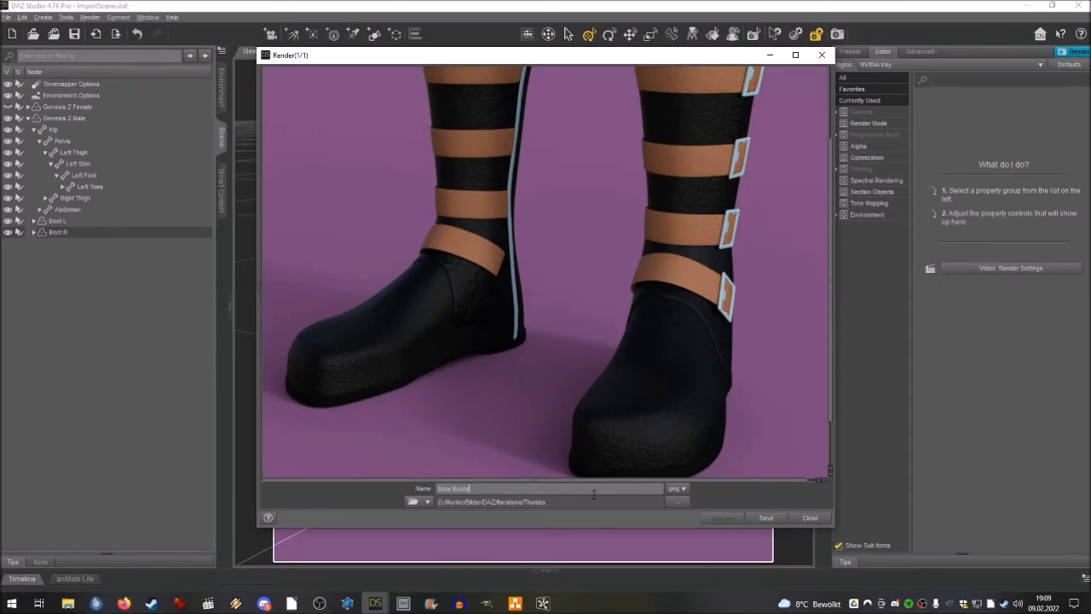
left_click(765, 517)
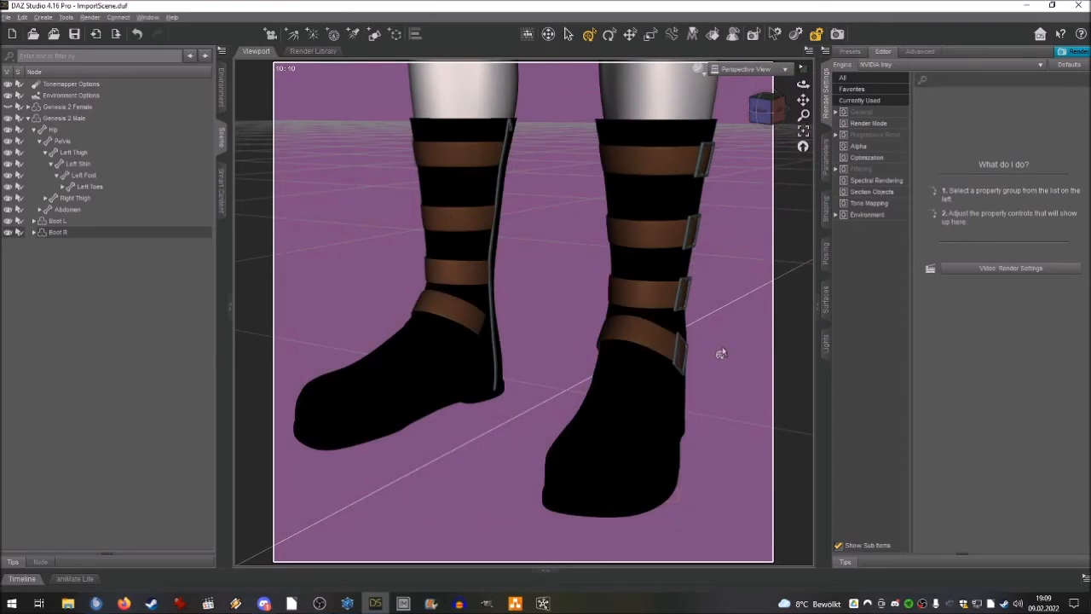
Hide Genesis 2 Male and Boot L, and frame Boot R alone from its buckle side.
left_click(8, 118)
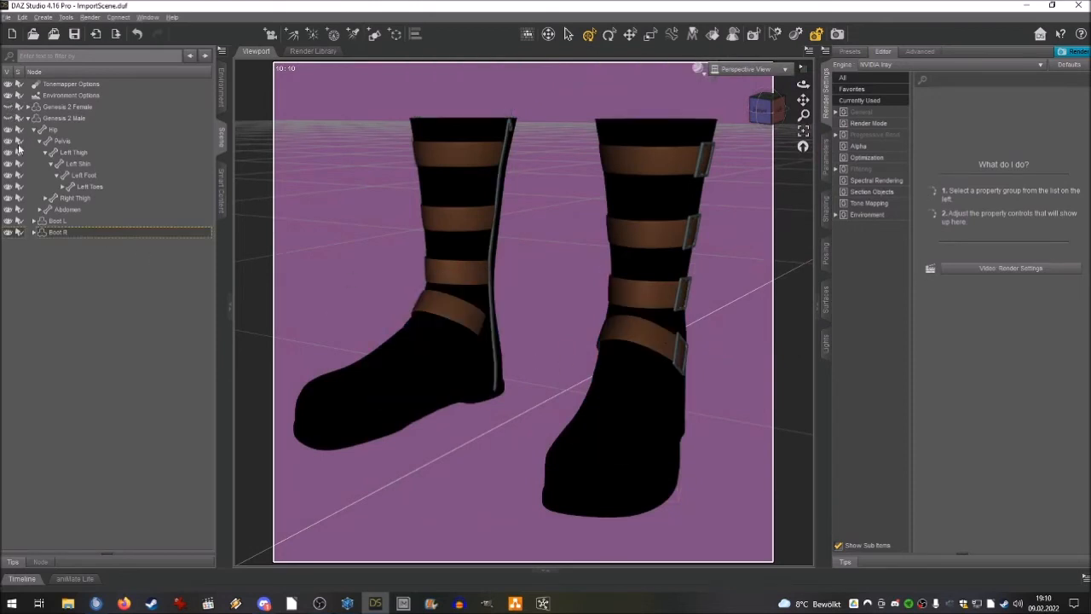
left_click(9, 221)
left_click(57, 235)
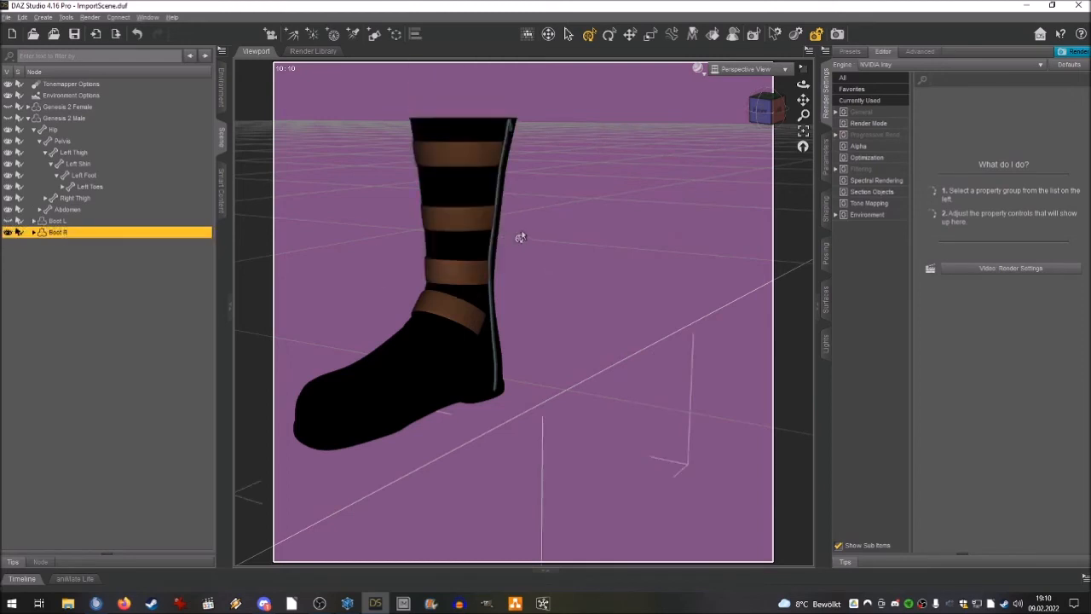
left_click_drag(764, 110, 839, 130)
left_click(7, 233)
left_click(8, 233)
left_click_drag(803, 101, 902, 80)
Save Boot R as a Figure/Prop support asset named Leather Boot R_male in the Items folder.
left_click(10, 19)
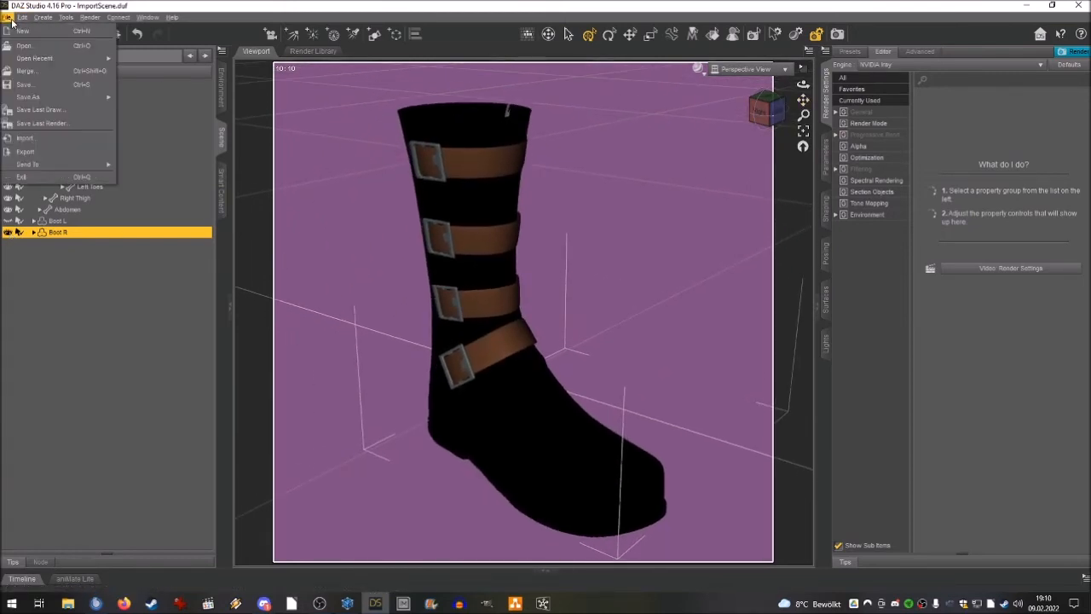
mouse_move(34, 96)
mouse_move(254, 348)
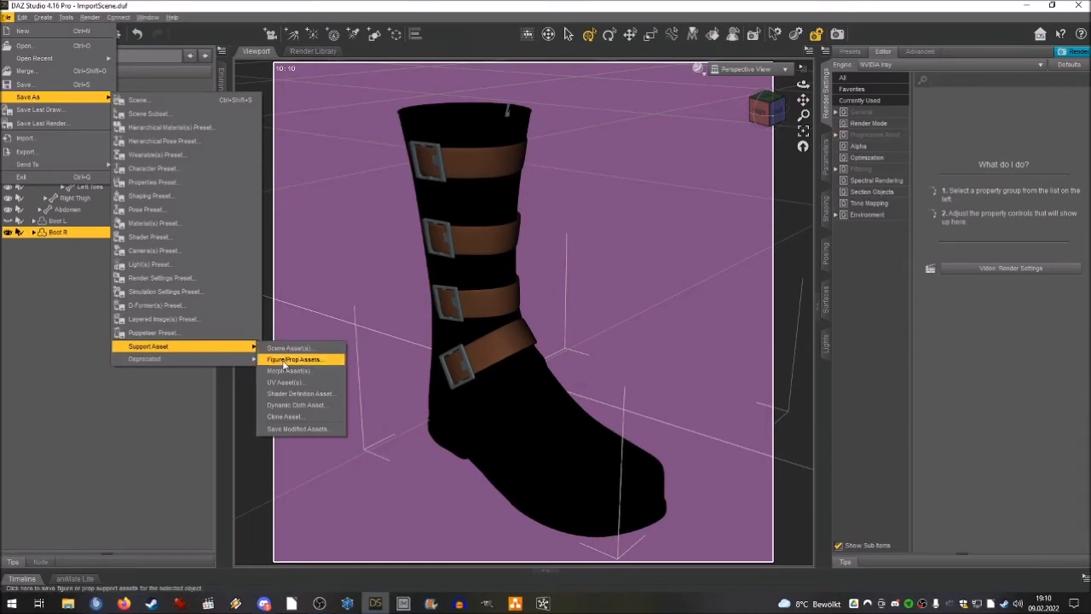
left_click(284, 361)
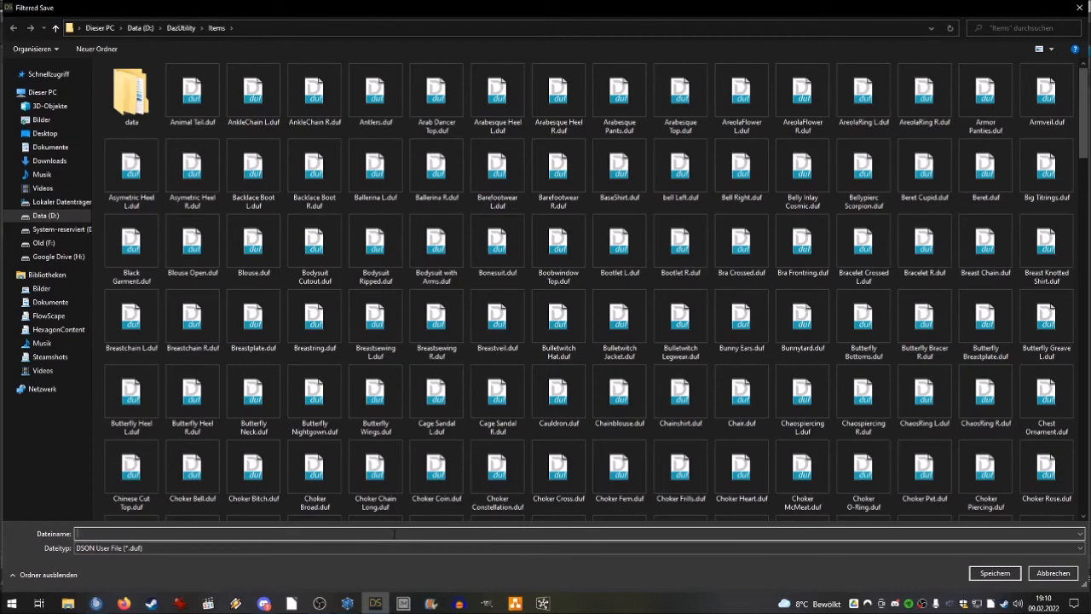
type("Leather Boot R_male")
key("Return")
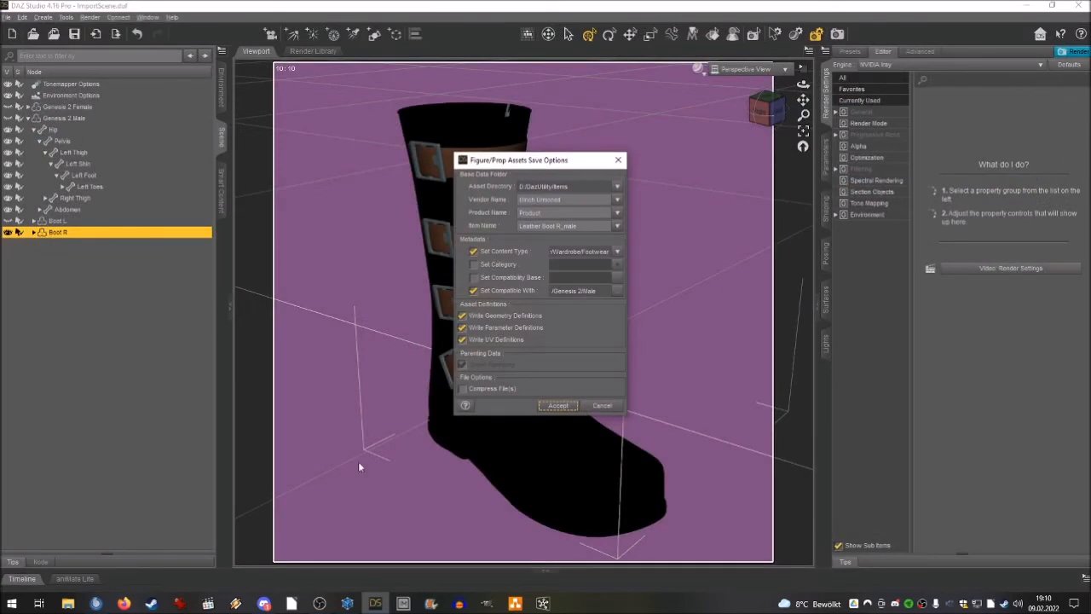
Set the Leather Boot R_male asset's category to Default/Wardrobe/Footwear and accept the save options.
left_click(496, 270)
left_click(498, 265)
left_click(597, 264)
scroll(558, 282, "down", 5)
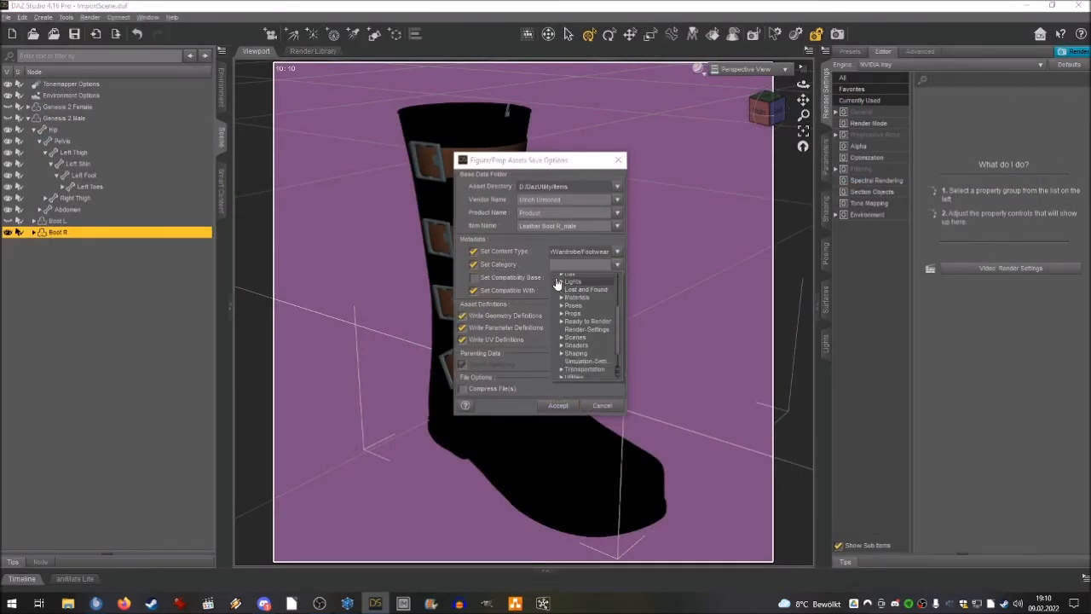
left_click(549, 362)
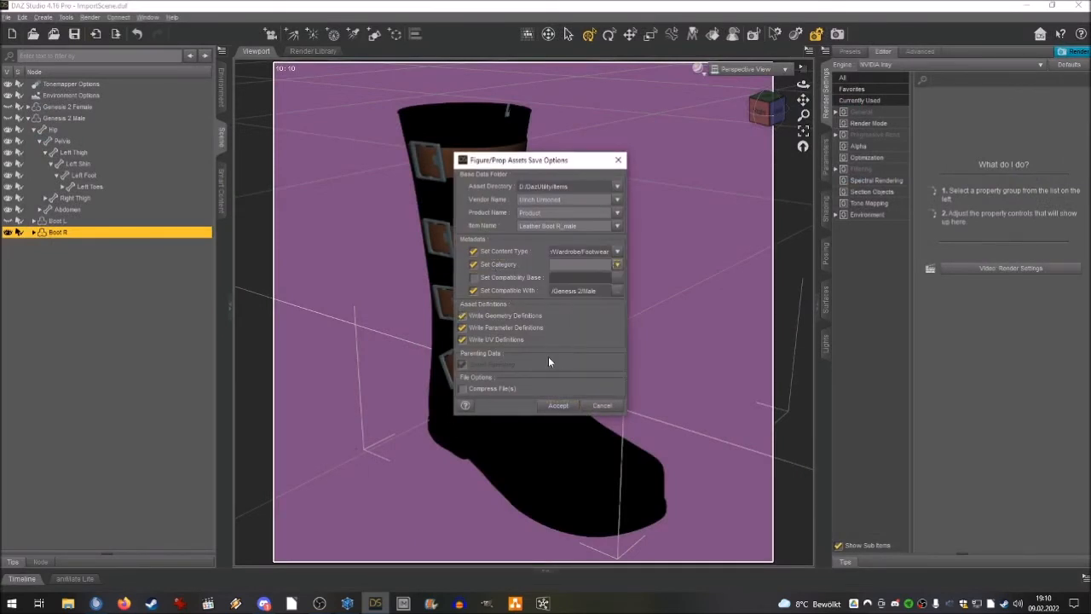
left_click(617, 264)
scroll(567, 341, "down", 5)
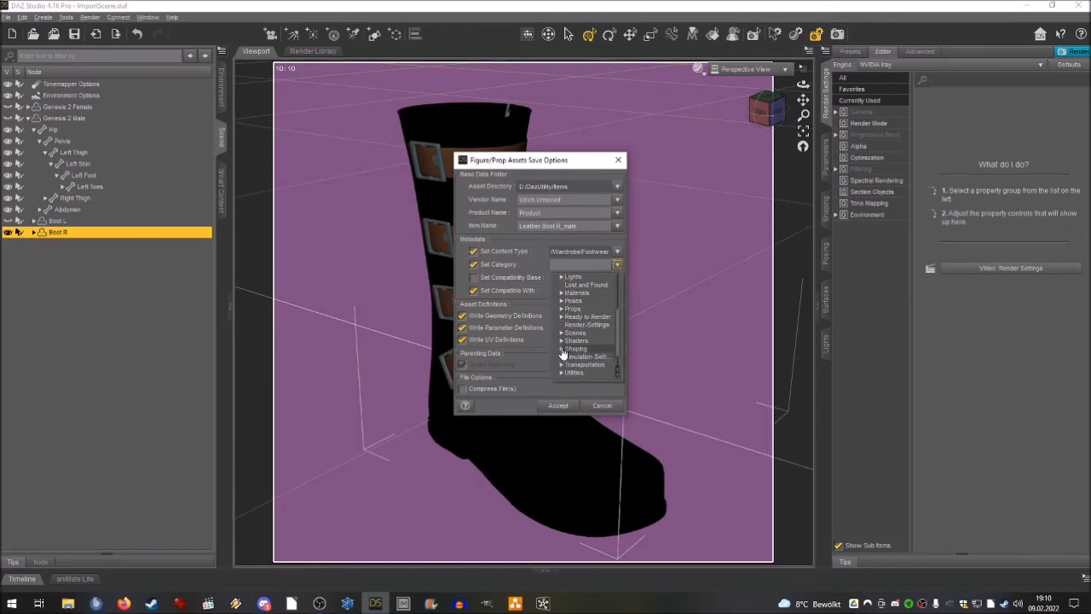
scroll(563, 357, "down", 1)
left_click(560, 367)
scroll(574, 368, "down", 3)
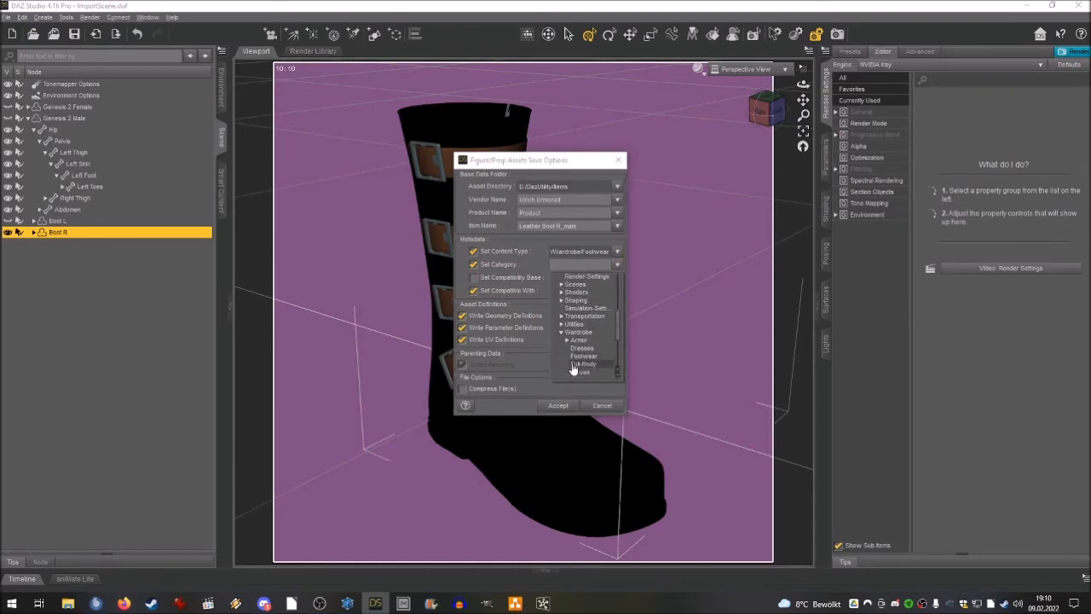
left_click(581, 346)
left_click(645, 290)
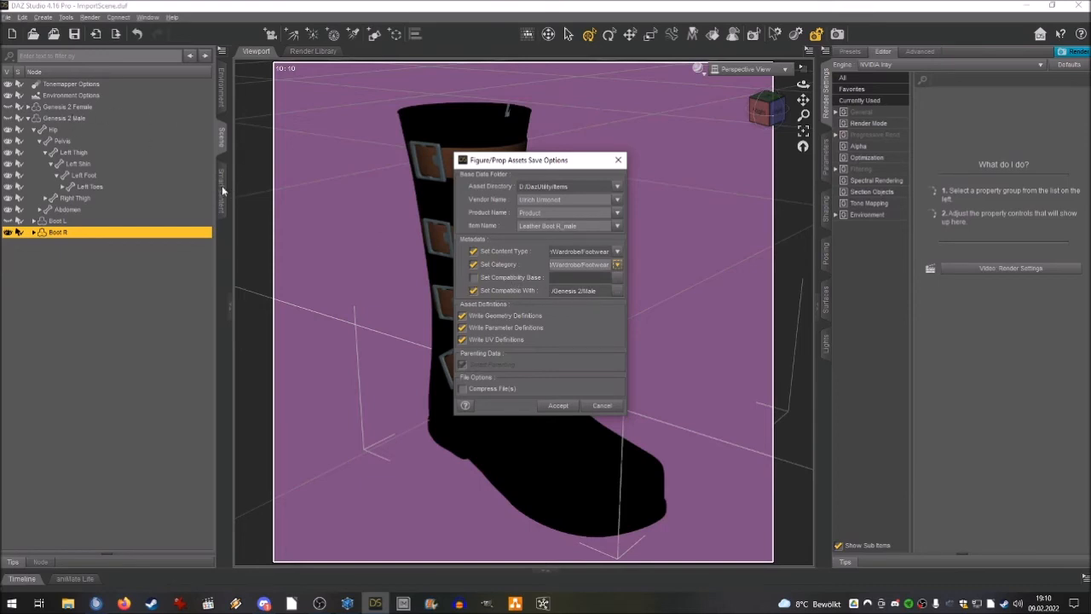
left_click(559, 405)
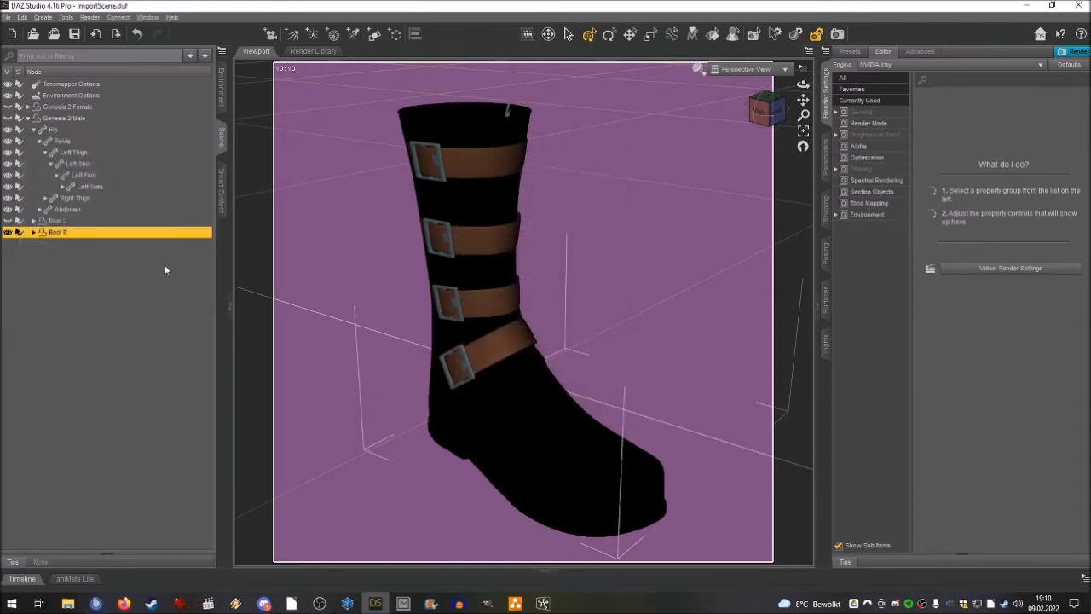
Hide Boot R, show and select Boot L, and frame it from its buckle side.
left_click(8, 229)
left_click(8, 222)
left_click(77, 223)
left_click_drag(769, 107, 772, 121)
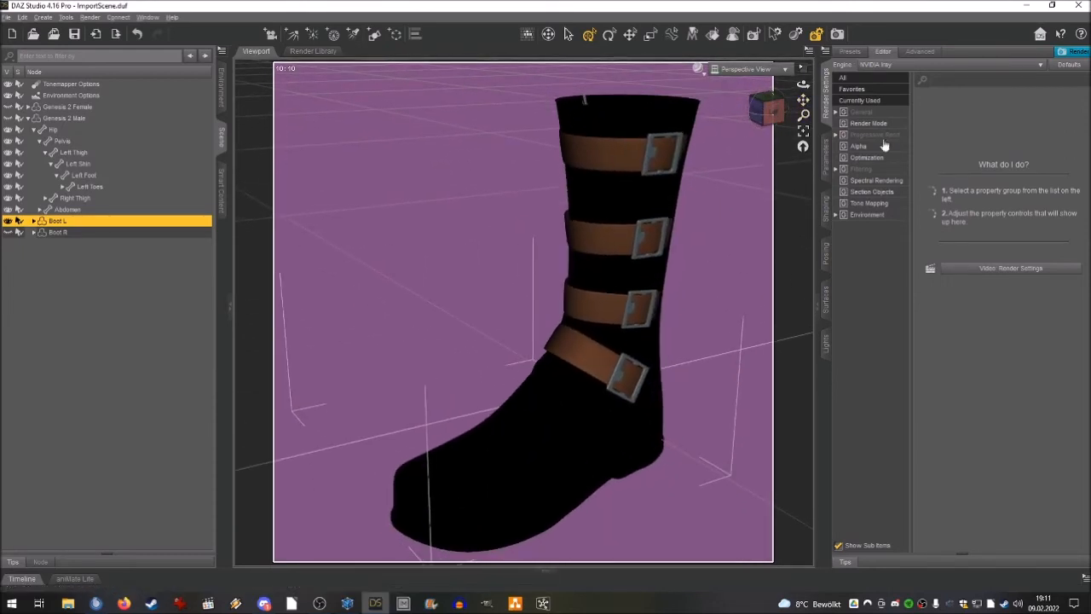
Save Boot L as a Figure/Prop support asset named Leather Boot L_male in the Items folder.
left_click(9, 17)
left_click(20, 18)
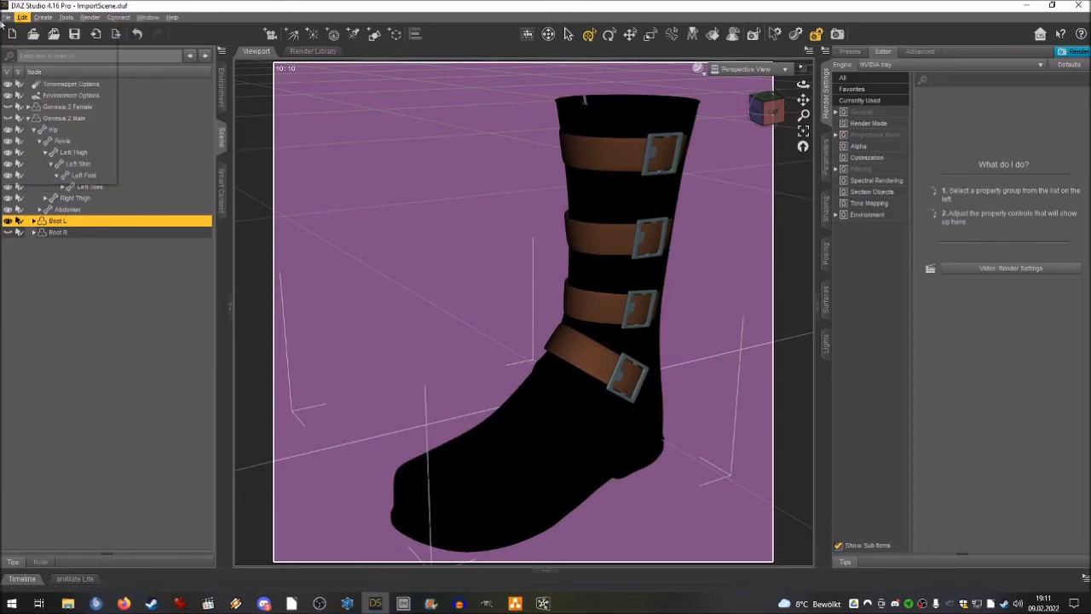
left_click(8, 17)
mouse_move(32, 100)
mouse_move(213, 347)
left_click(290, 360)
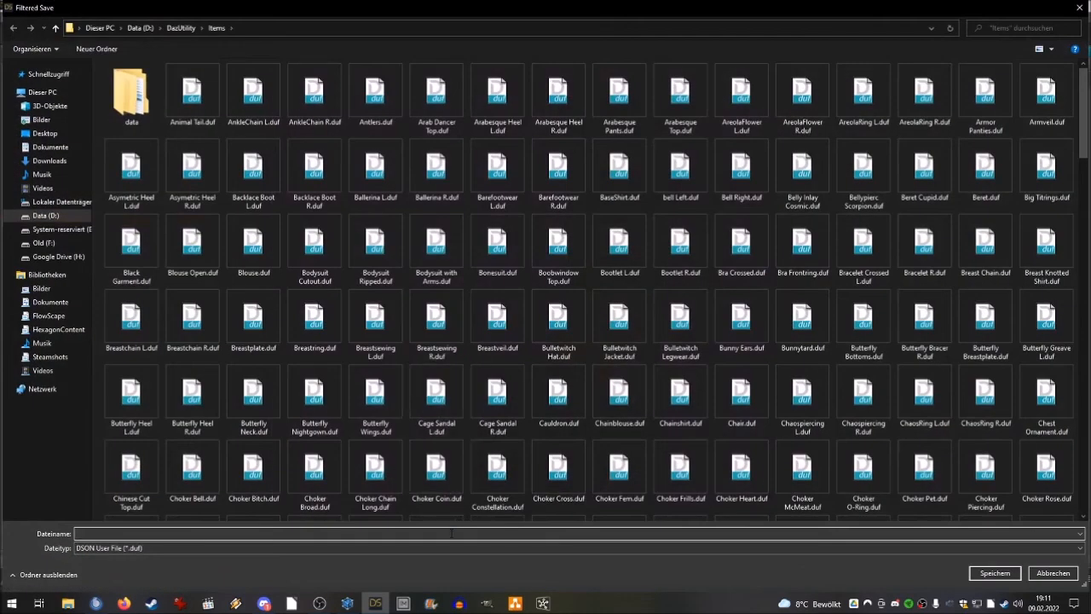
type("Leather")
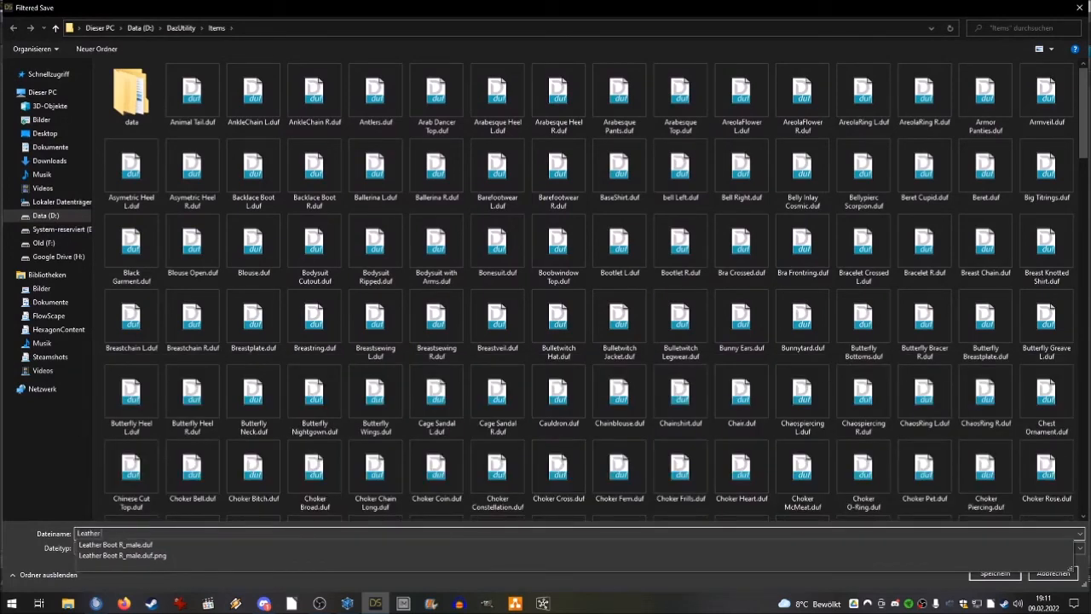
key("Down")
key("BackSpace")
type("L_male")
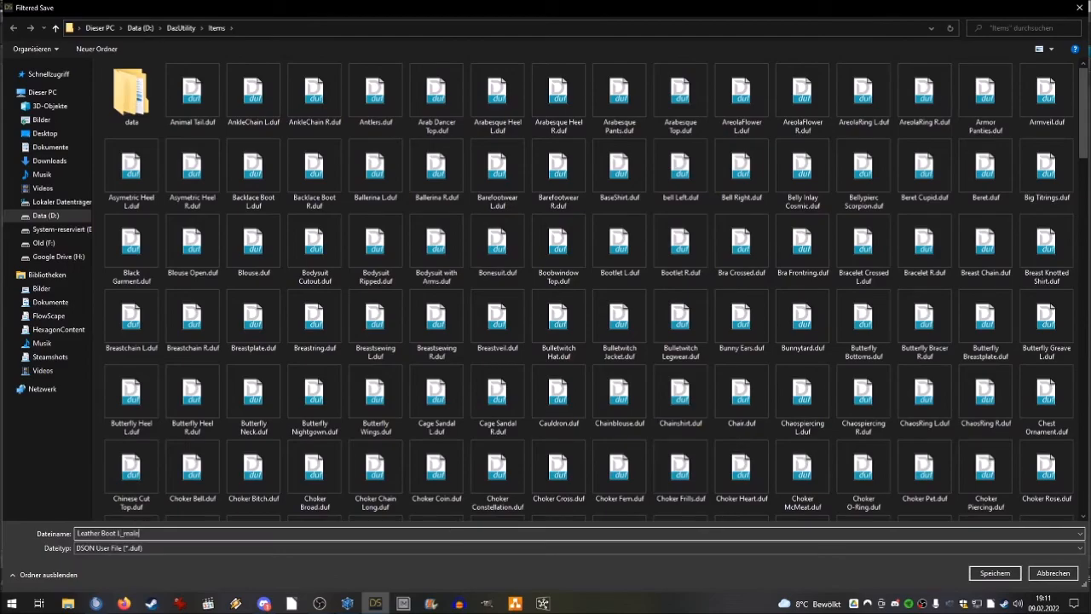
key("Return")
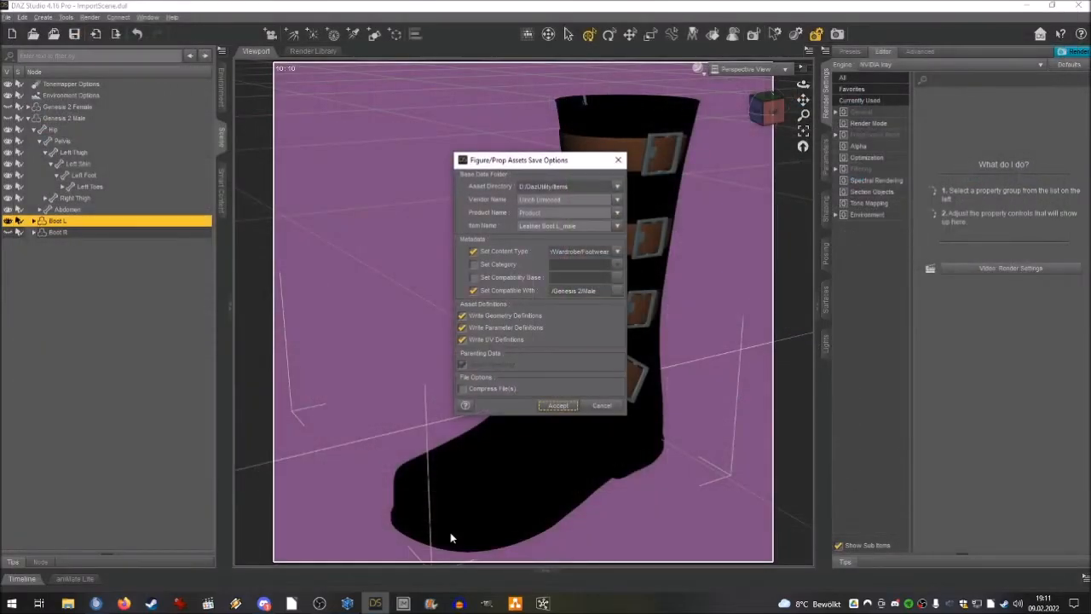
Set the Leather Boot L_male asset's category to Default/Wardrobe/Footwear and accept the save options.
left_click(474, 265)
left_click(618, 265)
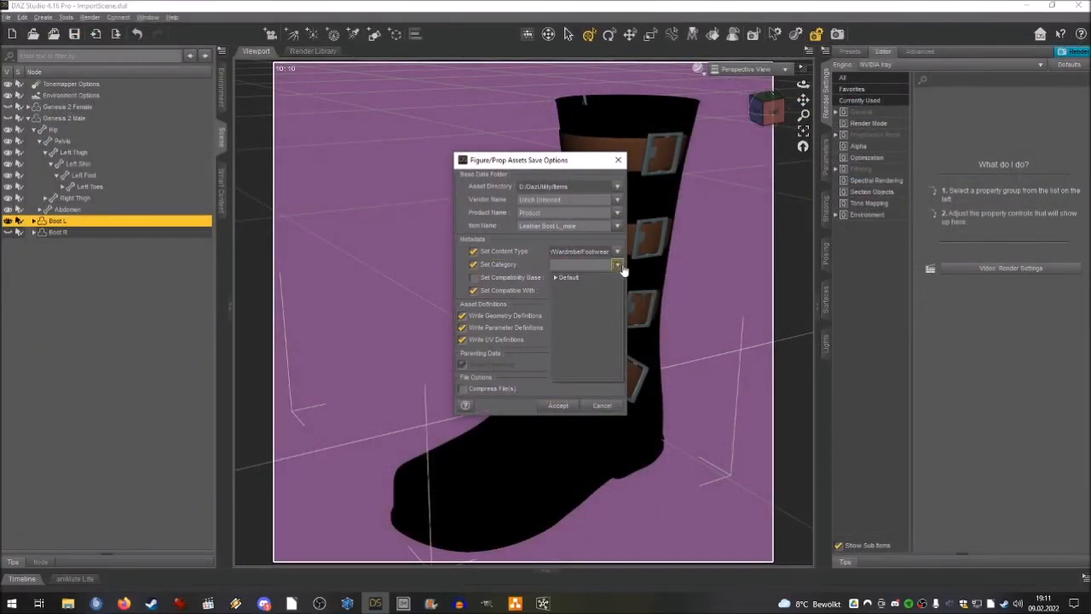
left_click(556, 279)
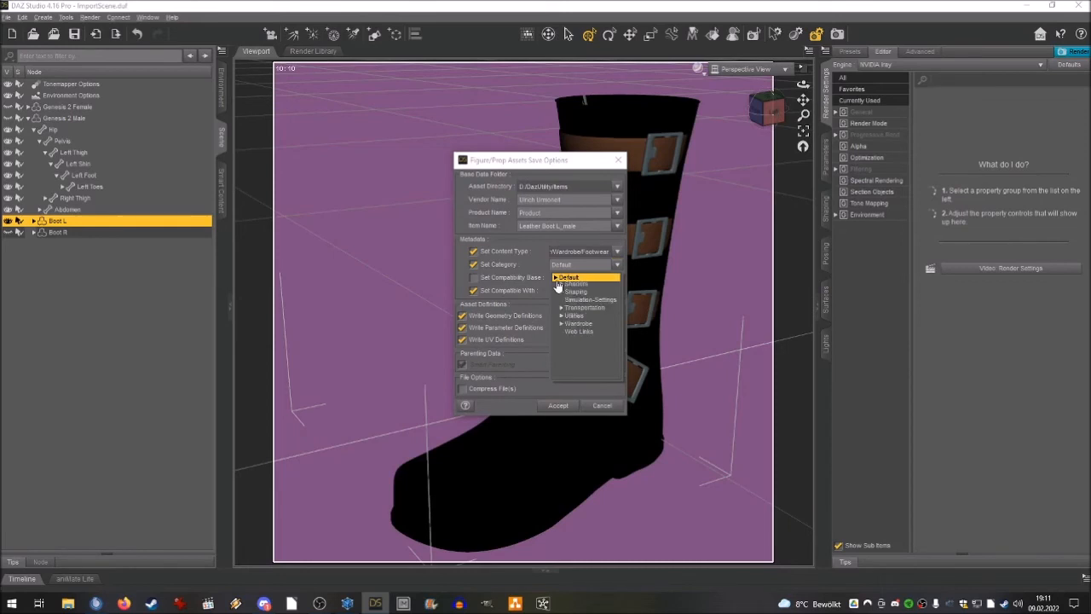
left_click(561, 367)
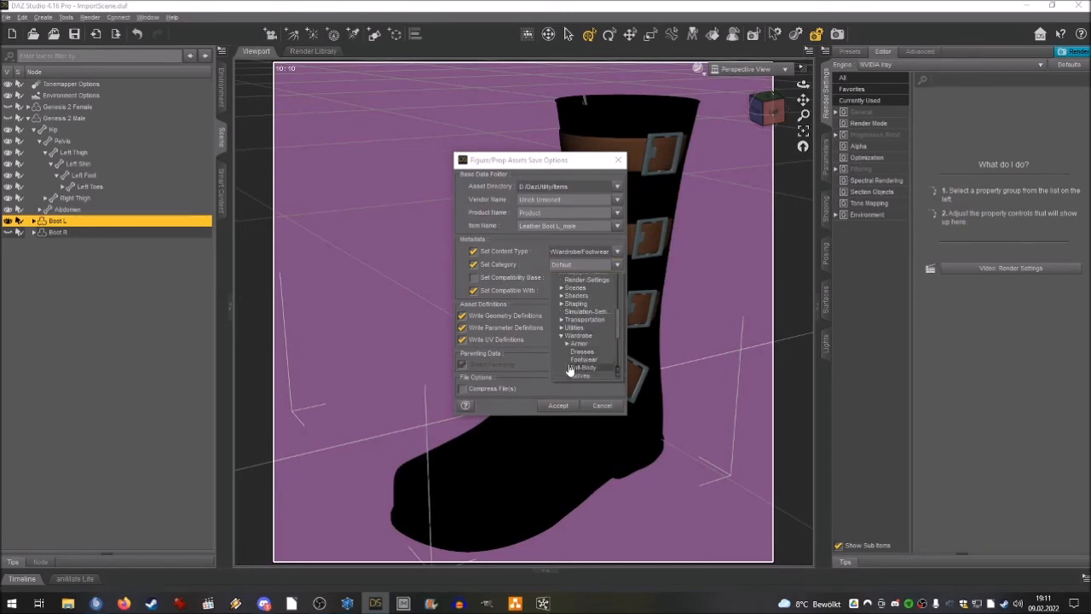
left_click(583, 344)
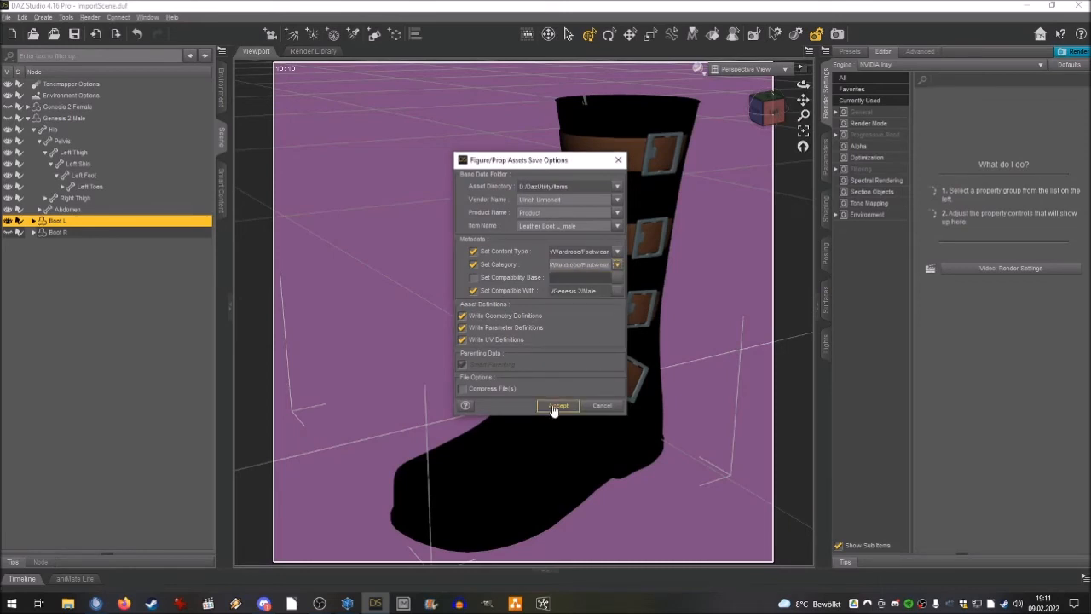
left_click(555, 406)
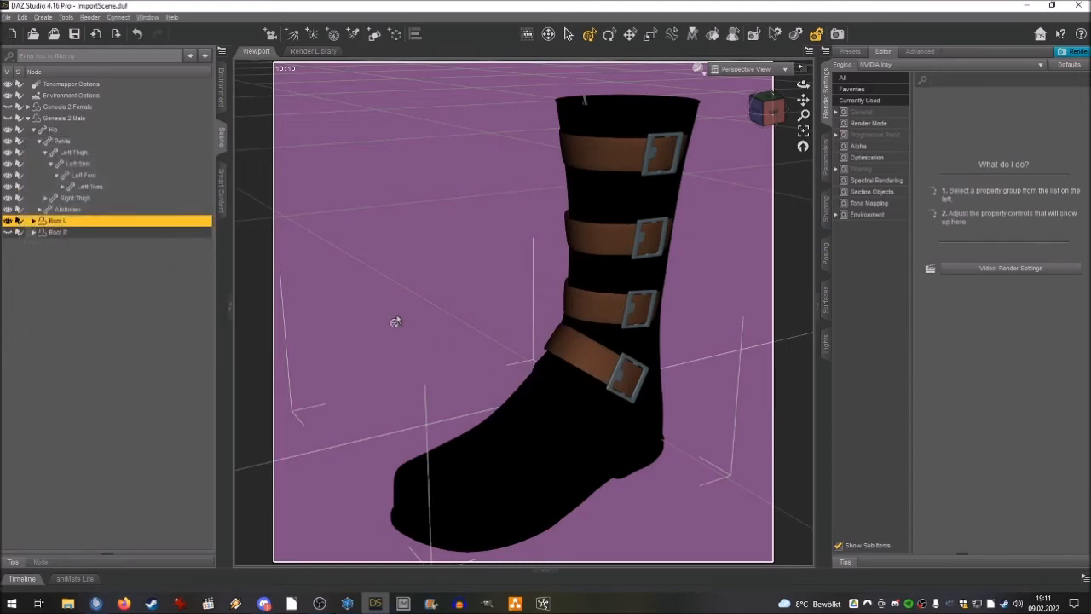
Delete Boot L and Boot R from the scene and show the Genesis 2 Male figure.
left_click(55, 232, "ctrl")
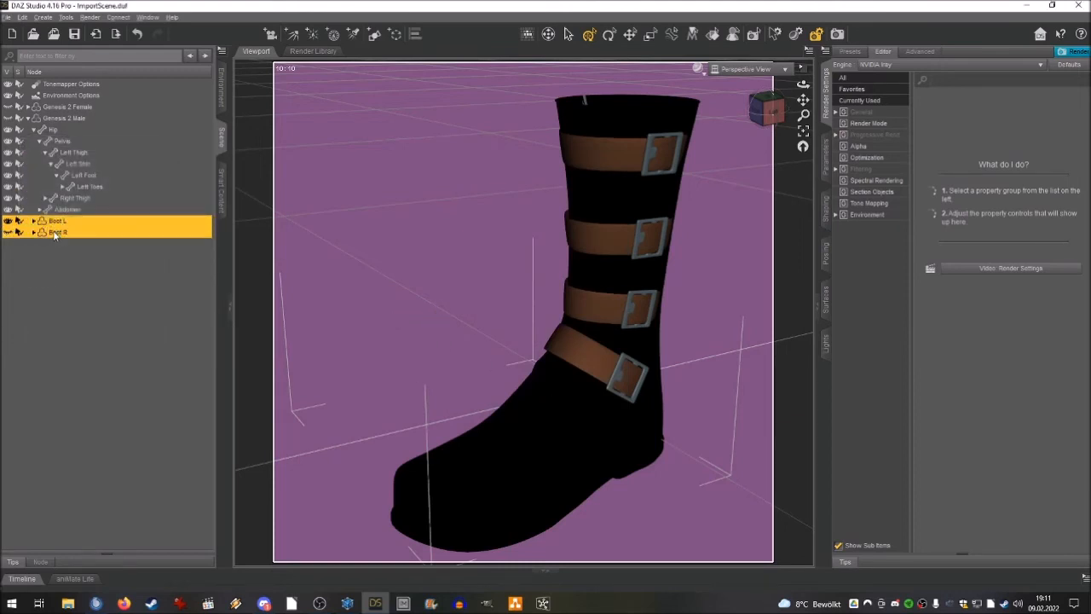
key("Delete")
left_click(9, 118)
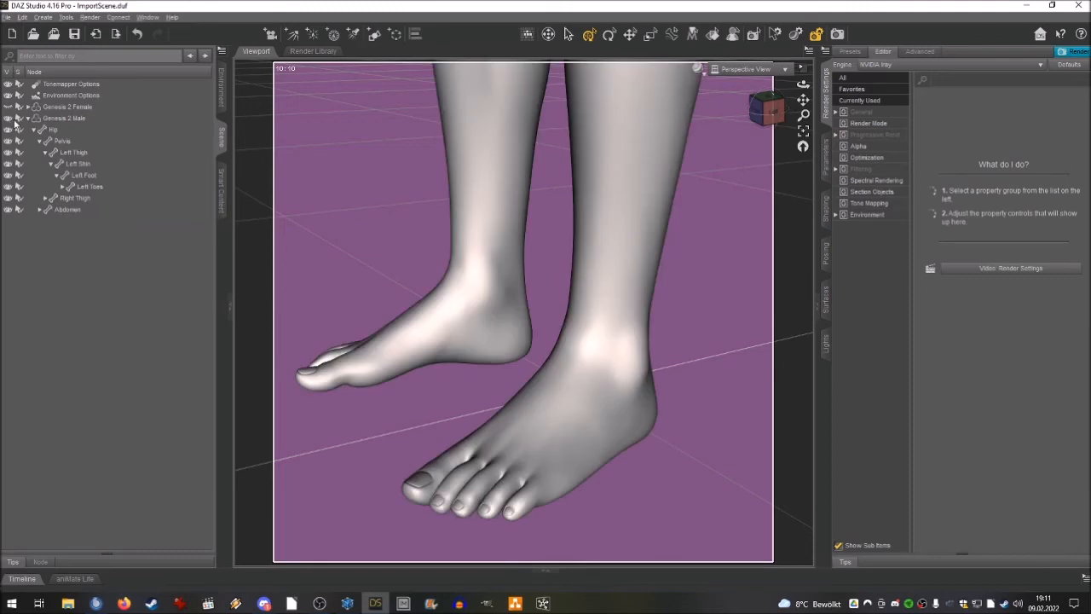
Load the saved Leather Boot L_male and Leather Boot R_male footwear assets onto Genesis 2 Male.
left_click(56, 119)
left_click(220, 181)
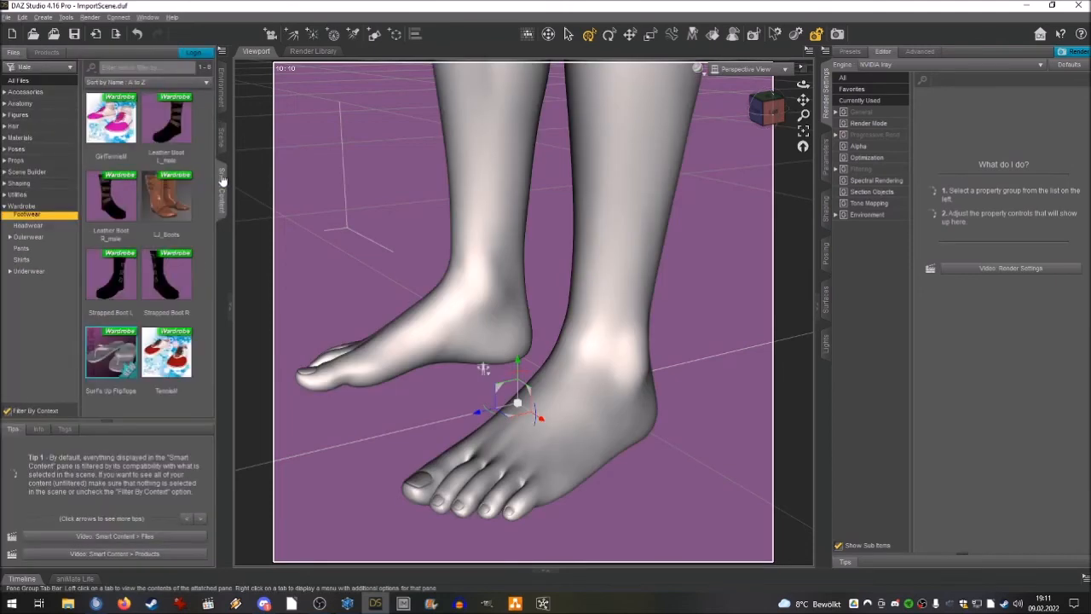
right_click(156, 254)
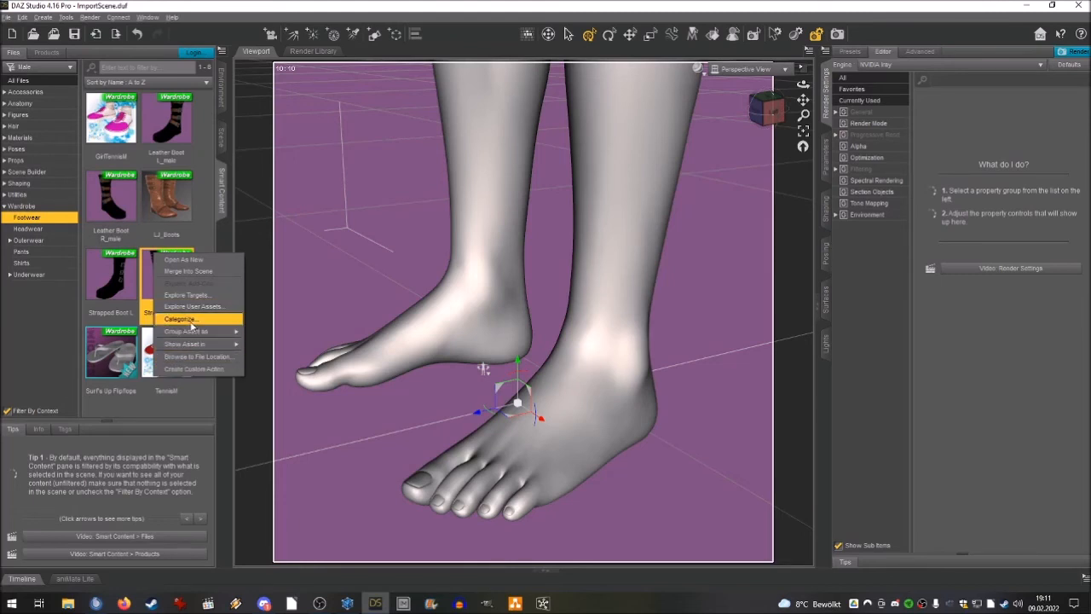
left_click(179, 119)
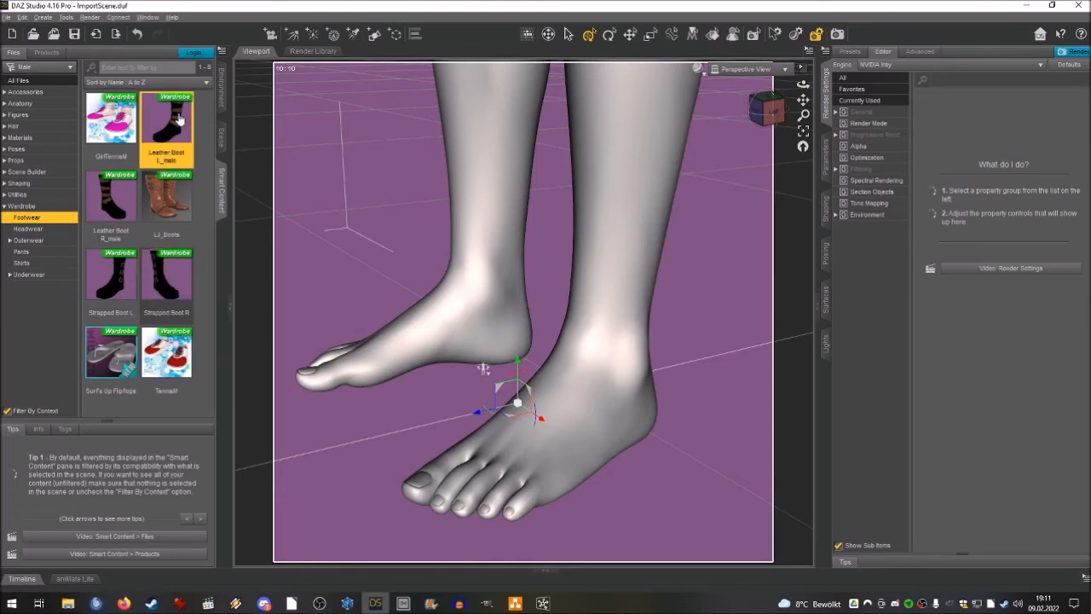
double_click(177, 121)
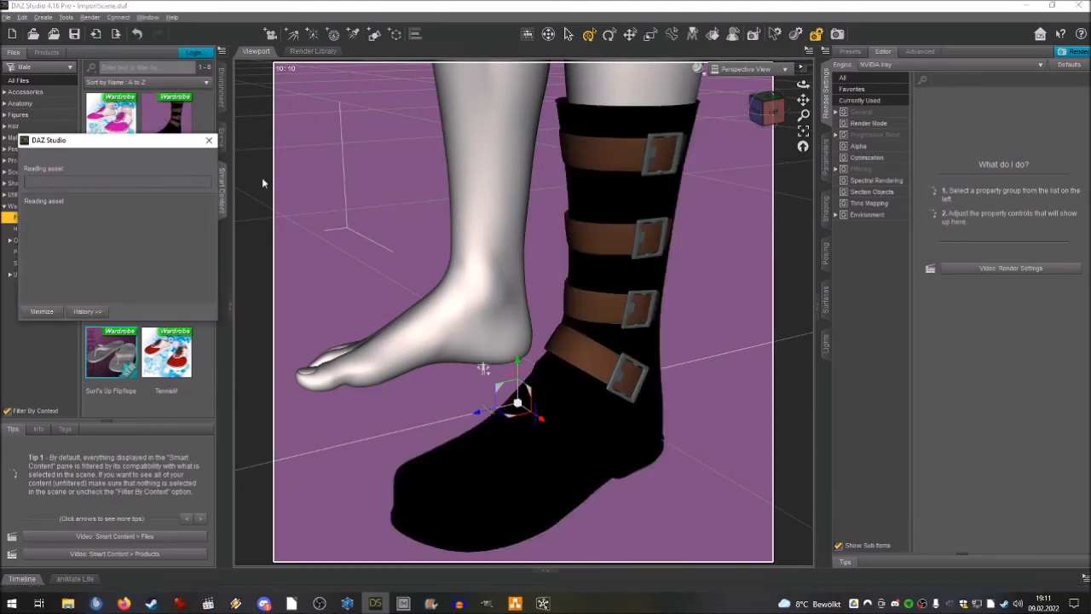
left_click_drag(803, 85, 781, 109)
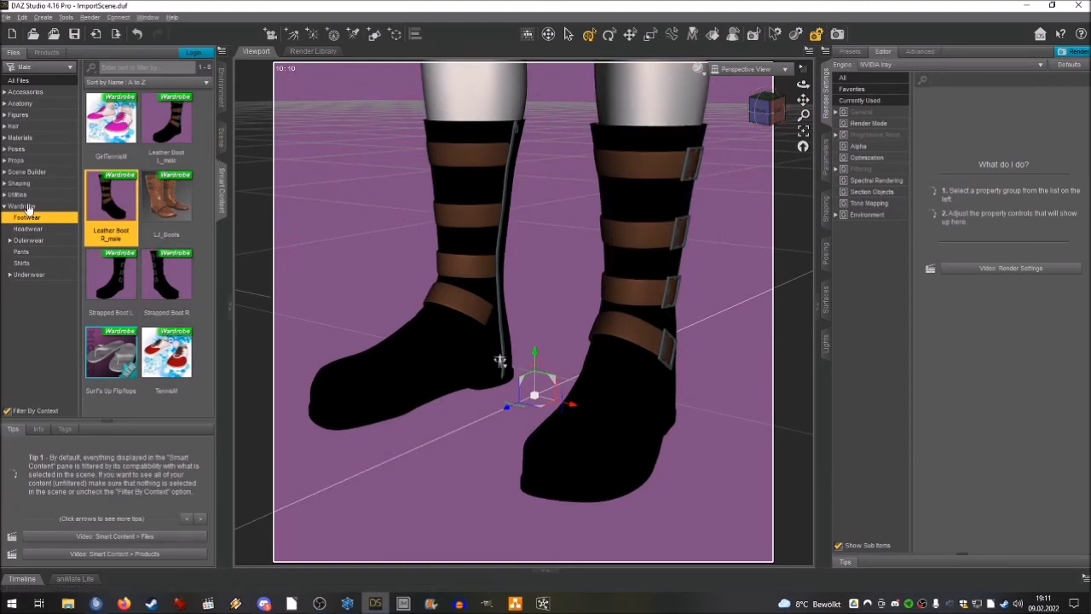
Add the BaseShirt wardrobe asset to Genesis 2 Male and frame the upper body.
left_click(28, 208)
double_click(119, 131)
scroll(421, 290, "down", 6)
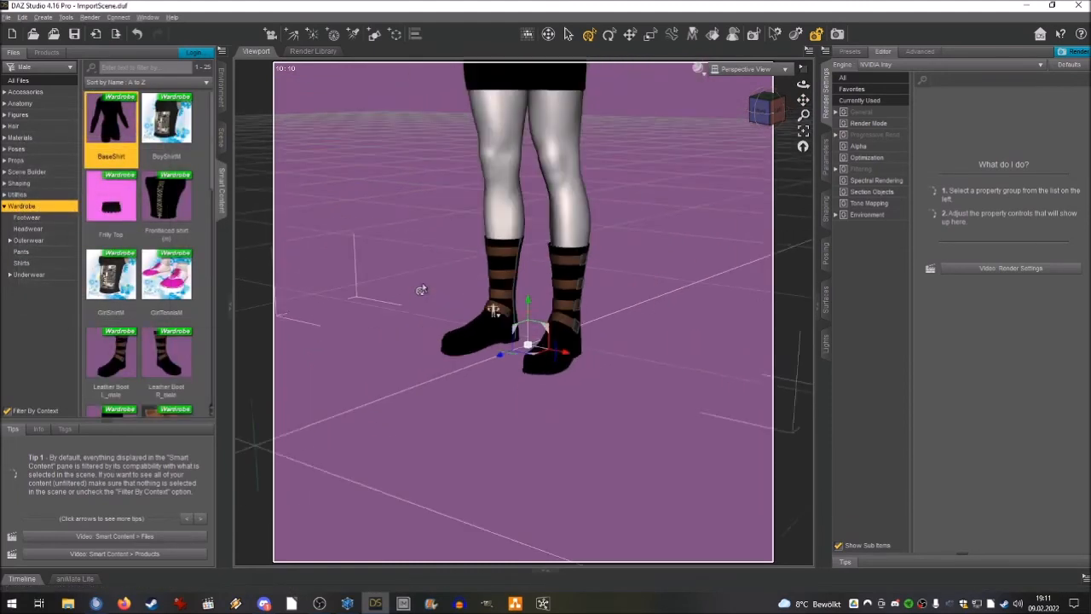
left_click_drag(803, 99, 786, 443)
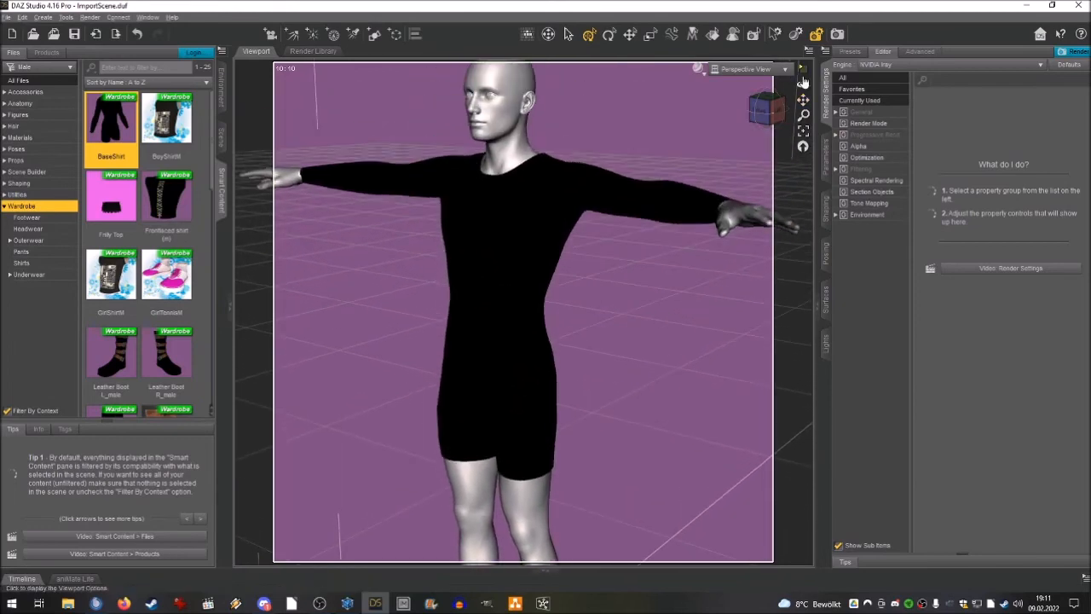
left_click_drag(762, 106, 811, 101)
scroll(698, 160, "up", 1)
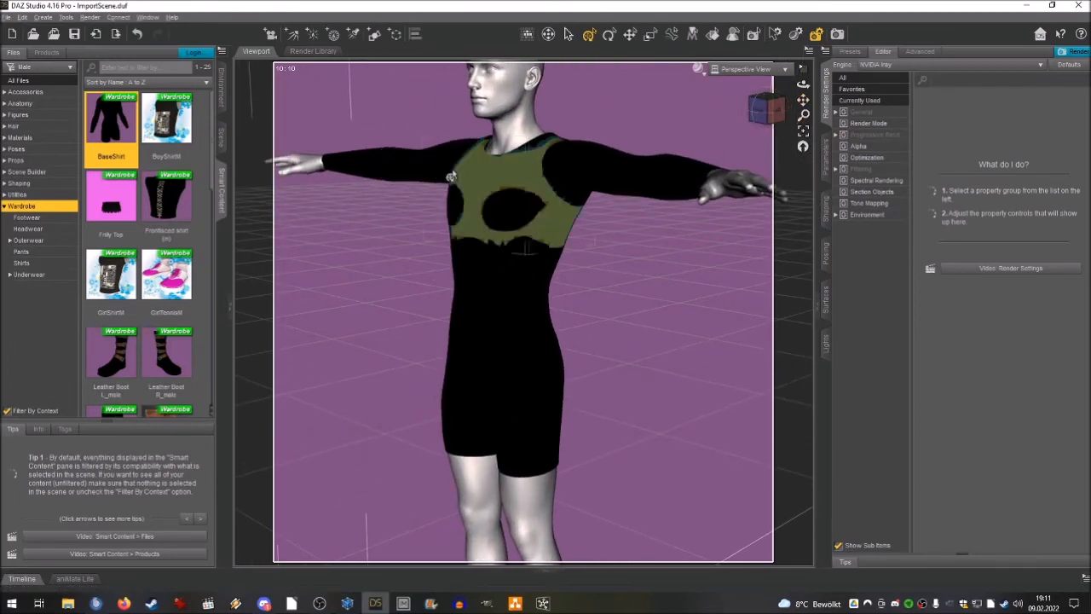
Add the Frontlaced shirt (m) wardrobe asset to Genesis 2 Male and browse the remaining clothing.
double_click(182, 202)
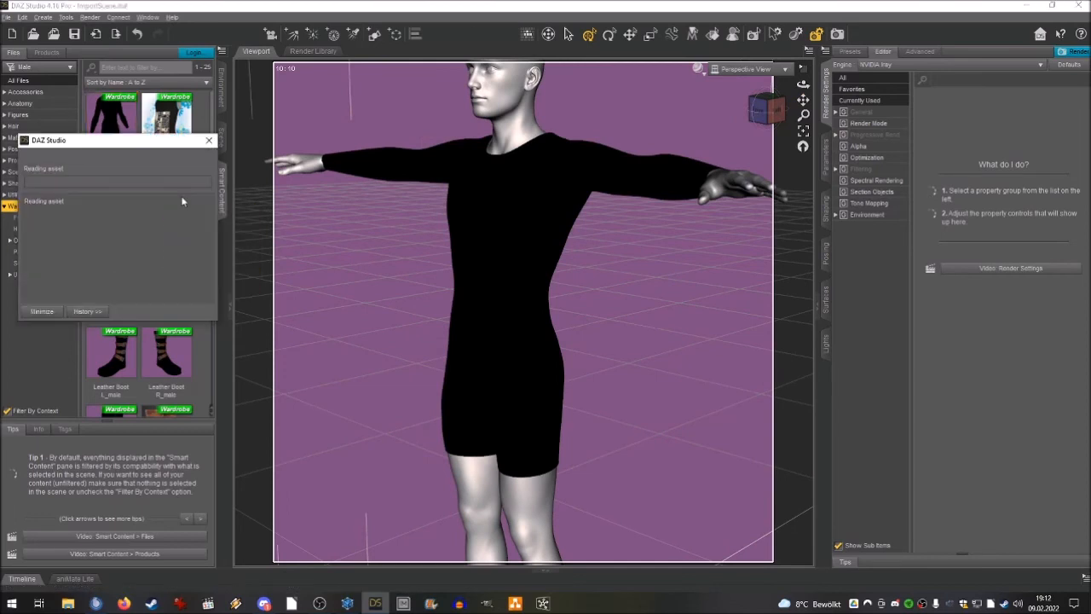
scroll(181, 201, "down", 5)
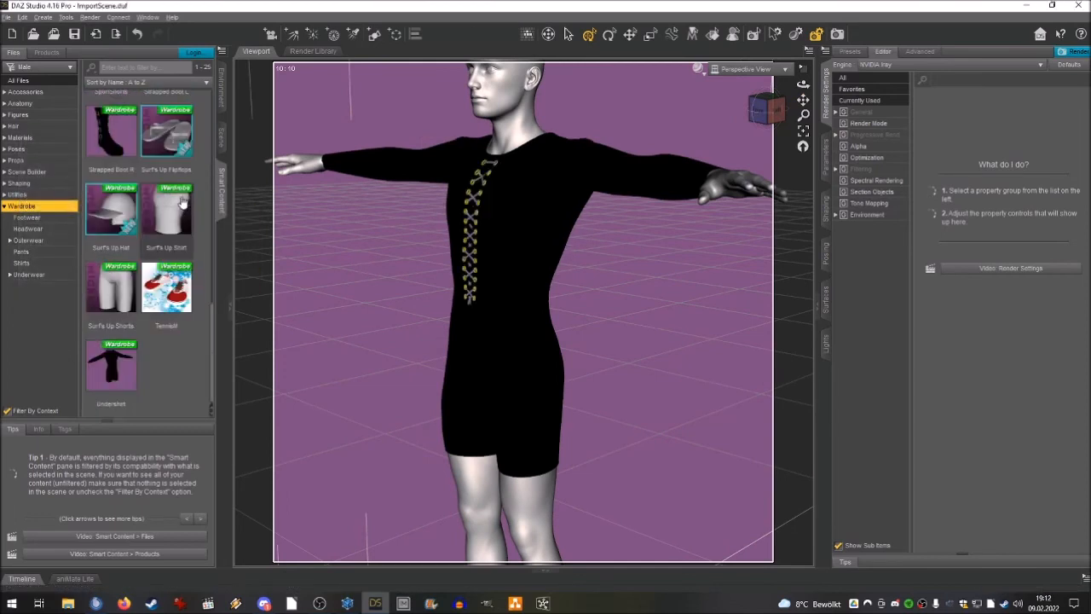
scroll(208, 209, "up", 5)
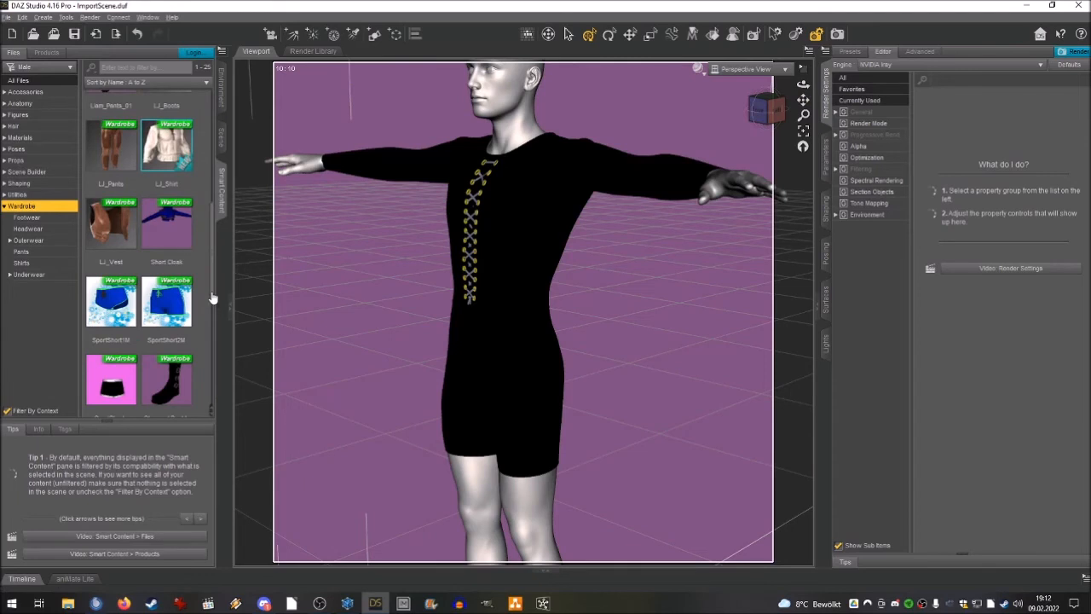
left_click_drag(208, 213, 206, 143)
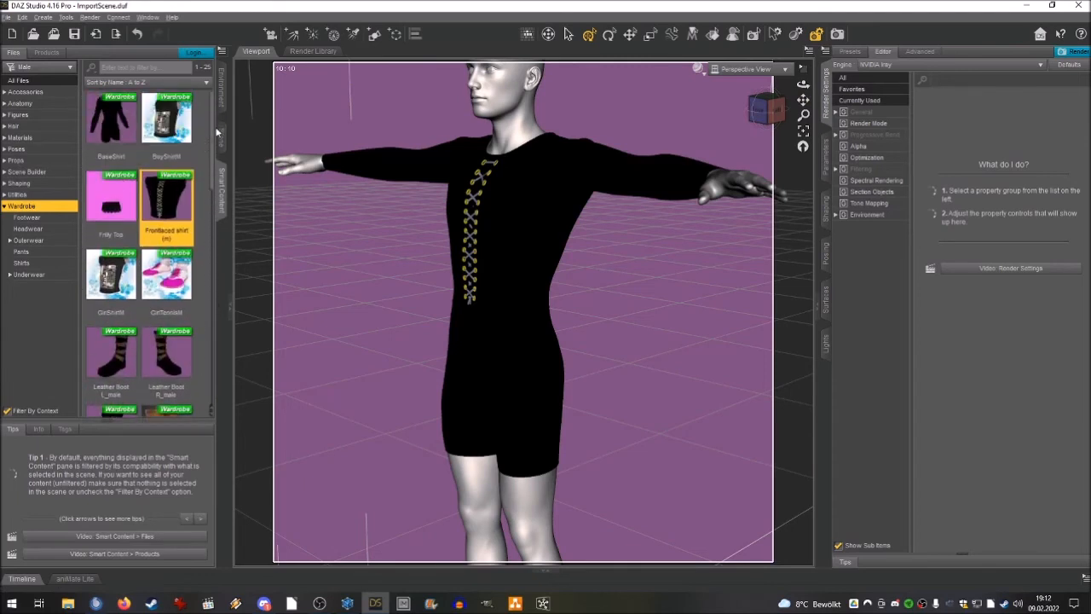
Apply Raven Mantle Blue.jpg from the Basecolors folder as the diffuse color map of the undershirt's Suit surface.
left_click(220, 132)
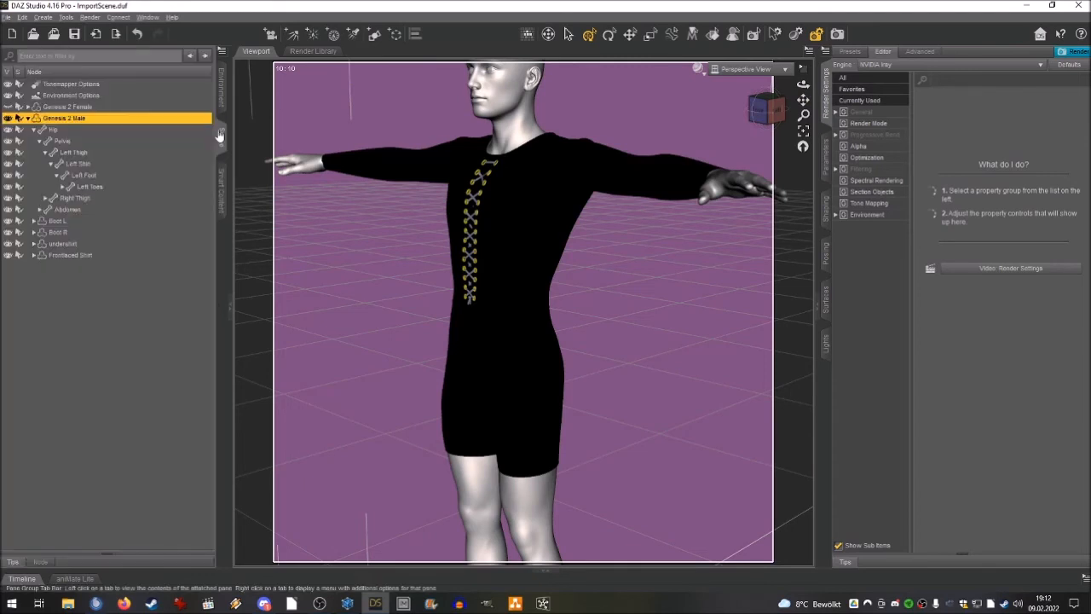
left_click(64, 247)
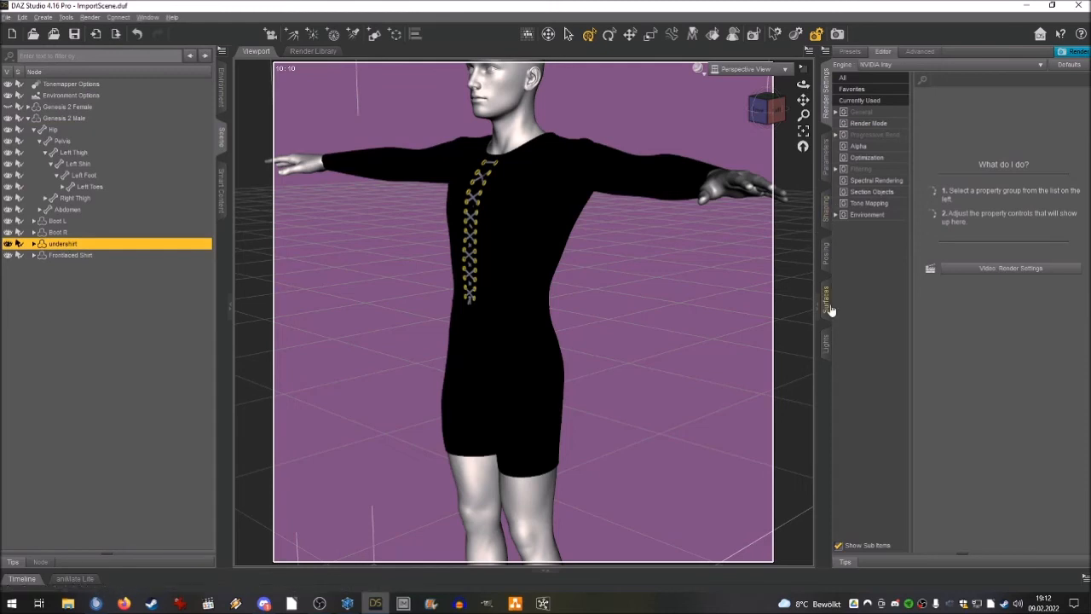
left_click(825, 300)
left_click(824, 94)
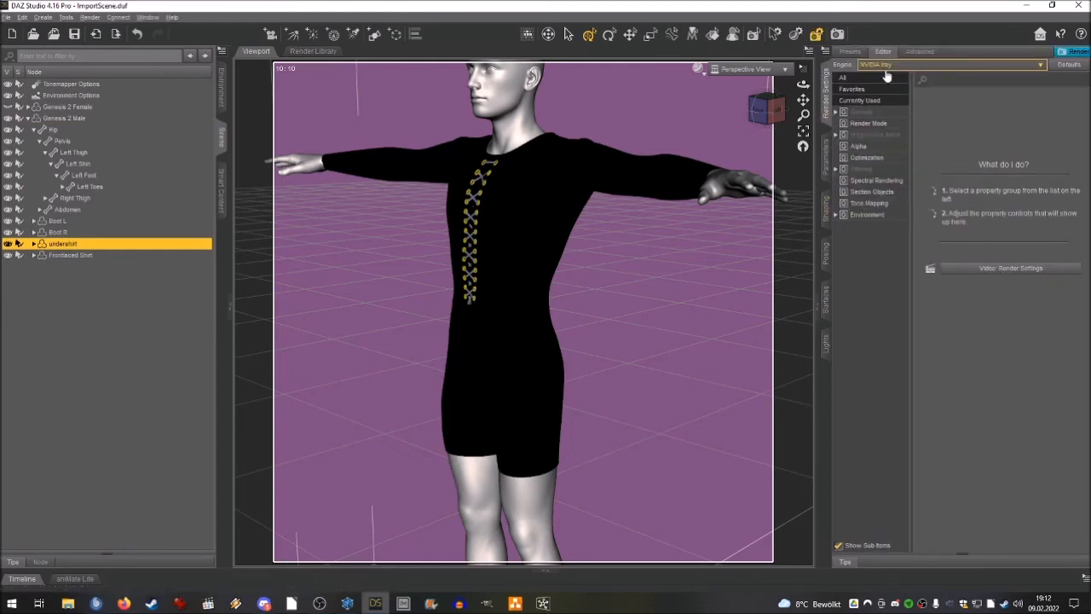
left_click(826, 298)
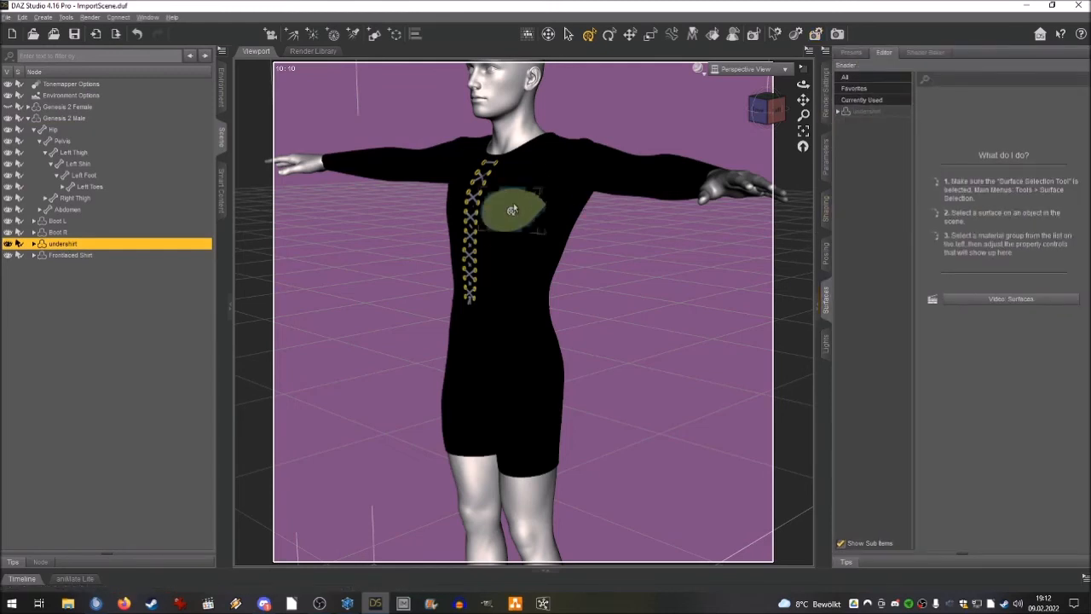
left_click(839, 112)
left_click(869, 157)
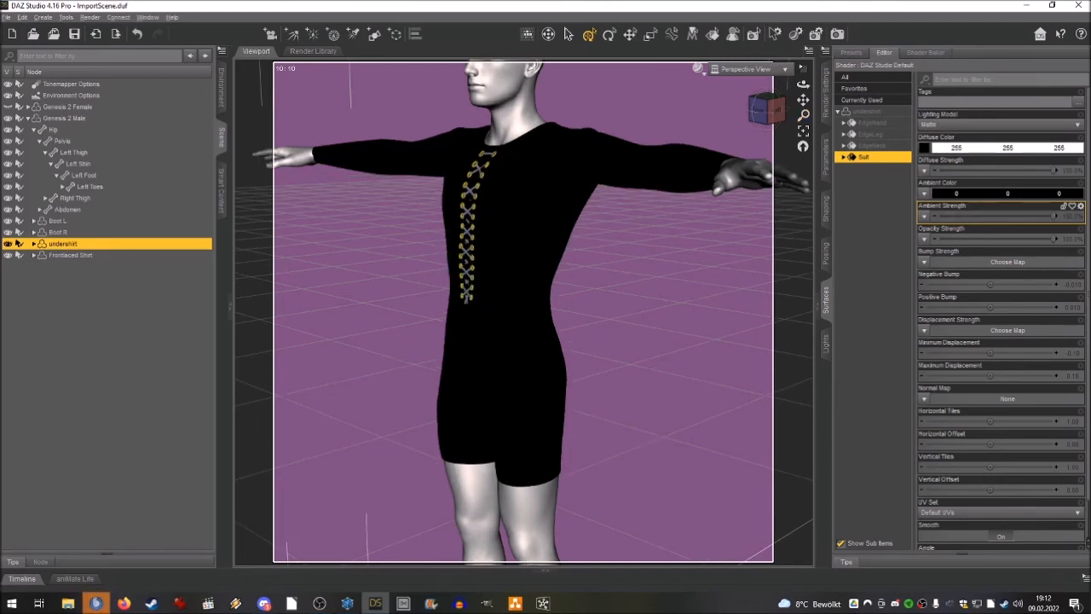
key("alt+Tab")
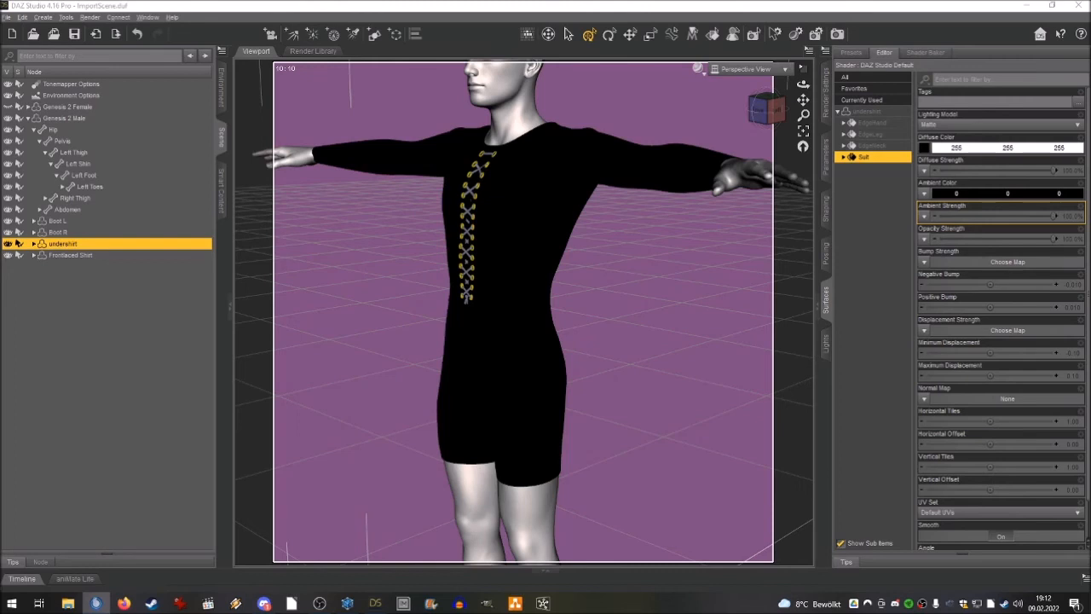
left_click(497, 15)
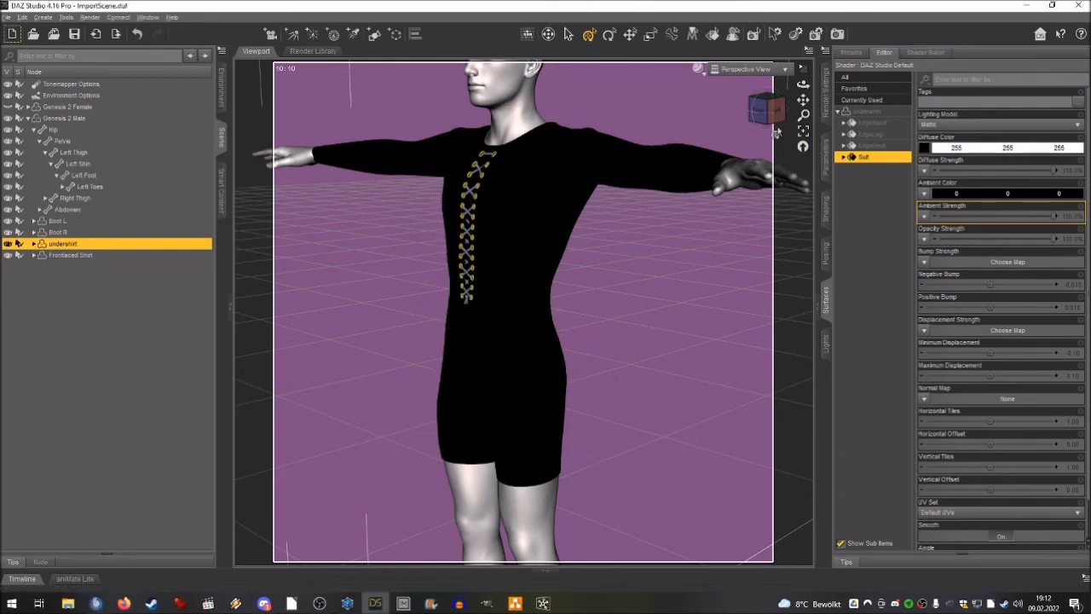
left_click(948, 160)
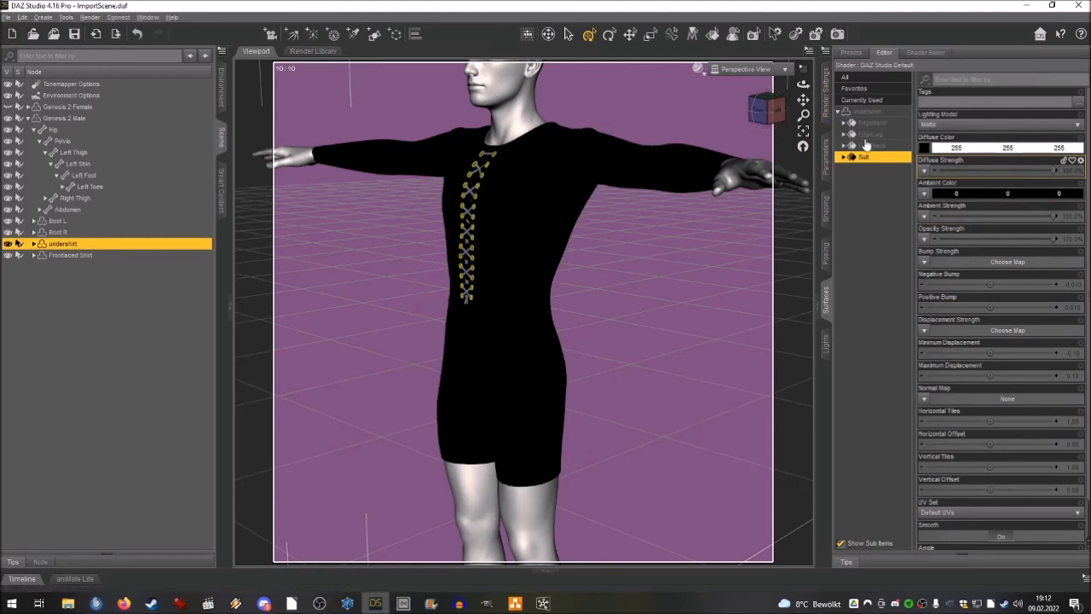
left_click(925, 148)
left_click(934, 159)
left_click(389, 170)
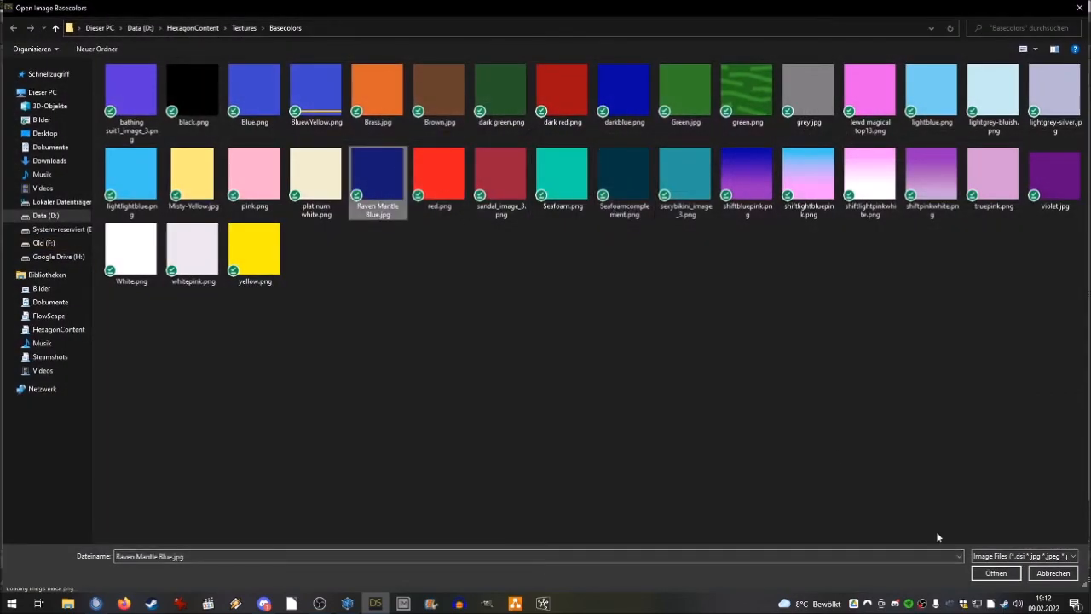
left_click(982, 574)
mouse_move(769, 107)
left_mouse_down()
mouse_move(822, 110)
mouse_move(743, 112)
mouse_move(777, 111)
left_mouse_up()
Inspect how the Frontlaced Shirt sits over the undershirt, and check the shirts and boots for available shaping options.
left_click(71, 255)
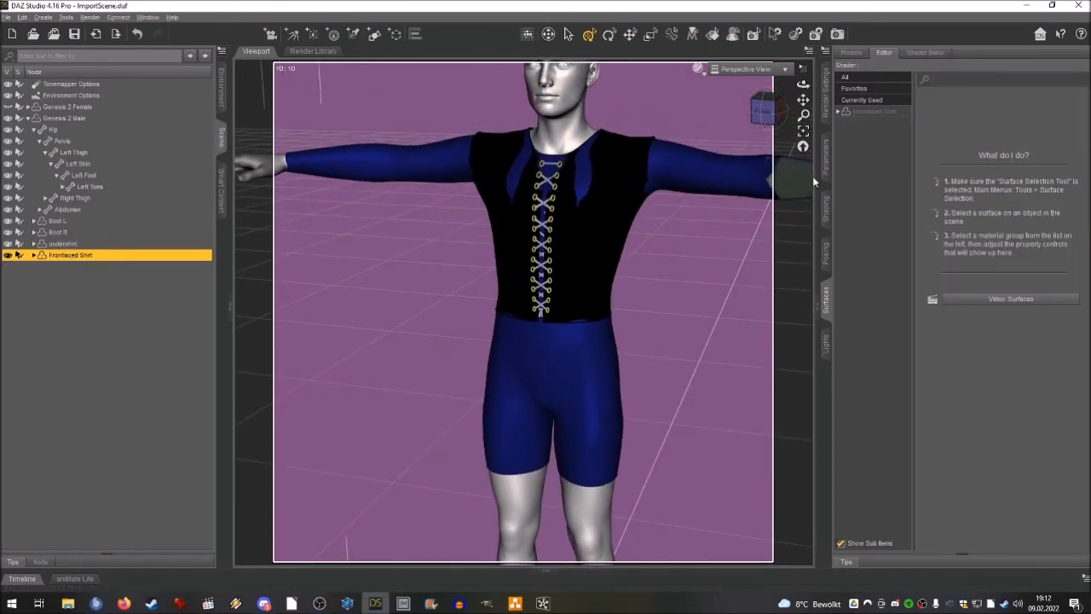
mouse_move(769, 107)
left_mouse_down()
mouse_move(806, 109)
mouse_move(759, 143)
mouse_move(775, 114)
mouse_move(789, 117)
mouse_move(784, 129)
mouse_move(784, 112)
left_mouse_up()
scroll(803, 100, "up", 4)
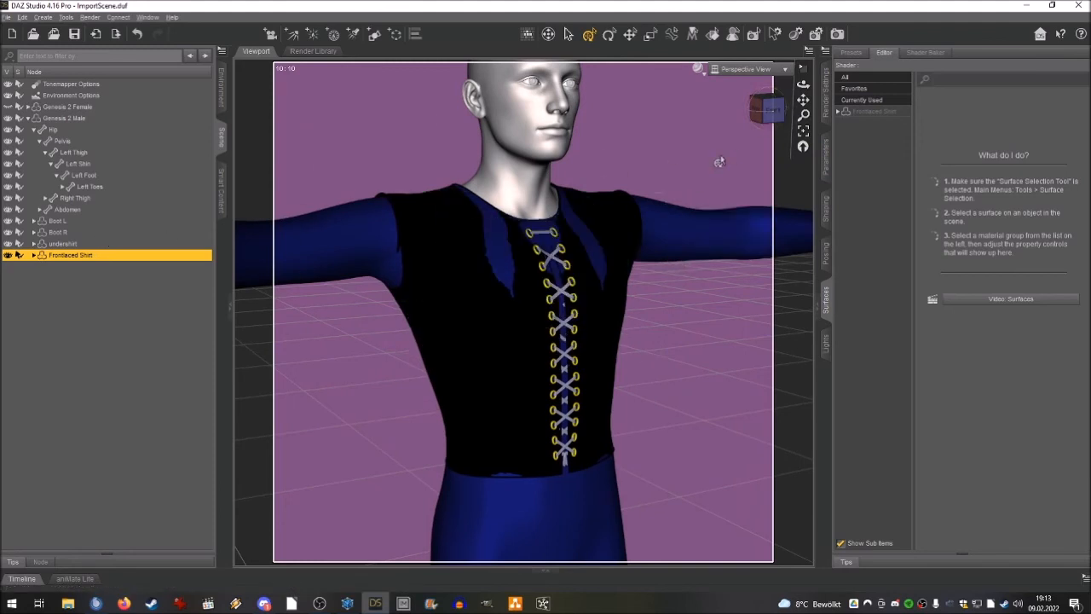
left_click(825, 209)
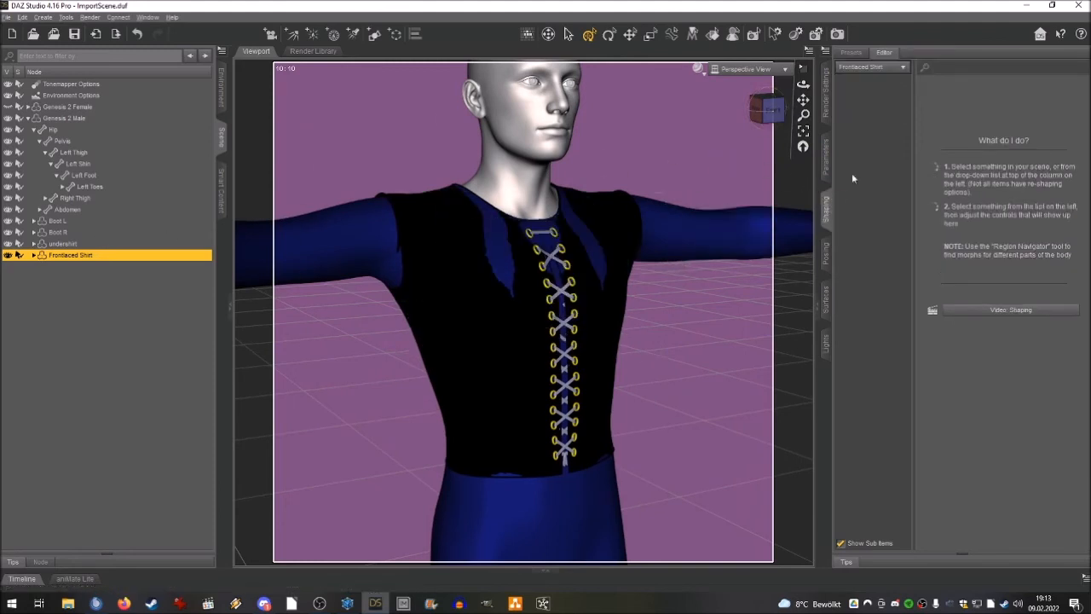
left_click(73, 244)
left_click(66, 232)
left_click(62, 222)
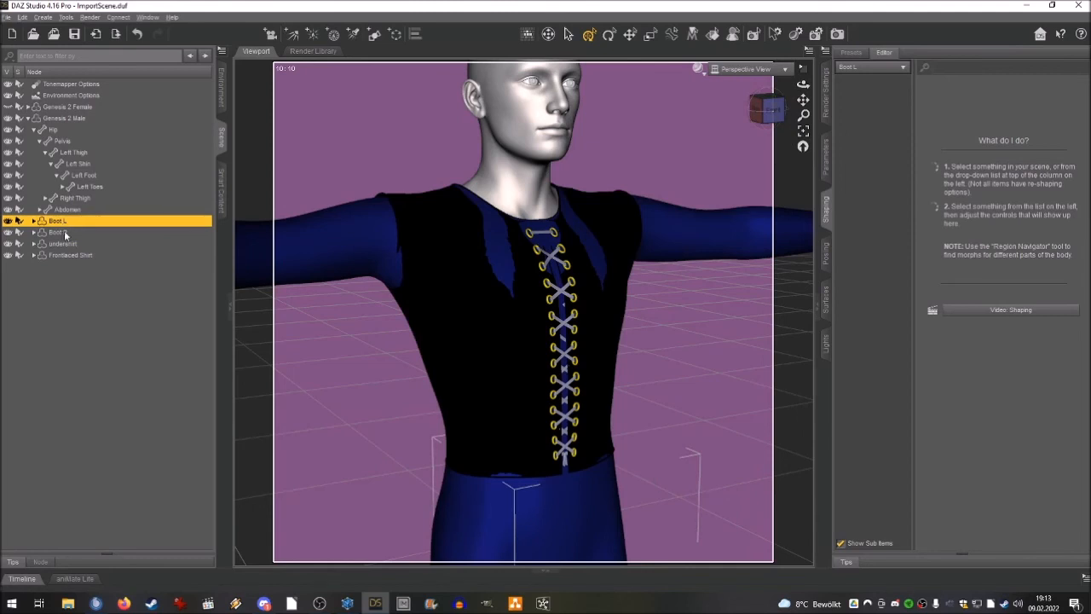
left_click(70, 255)
left_click(851, 52)
left_click(883, 53)
left_click(874, 68)
left_click(882, 69)
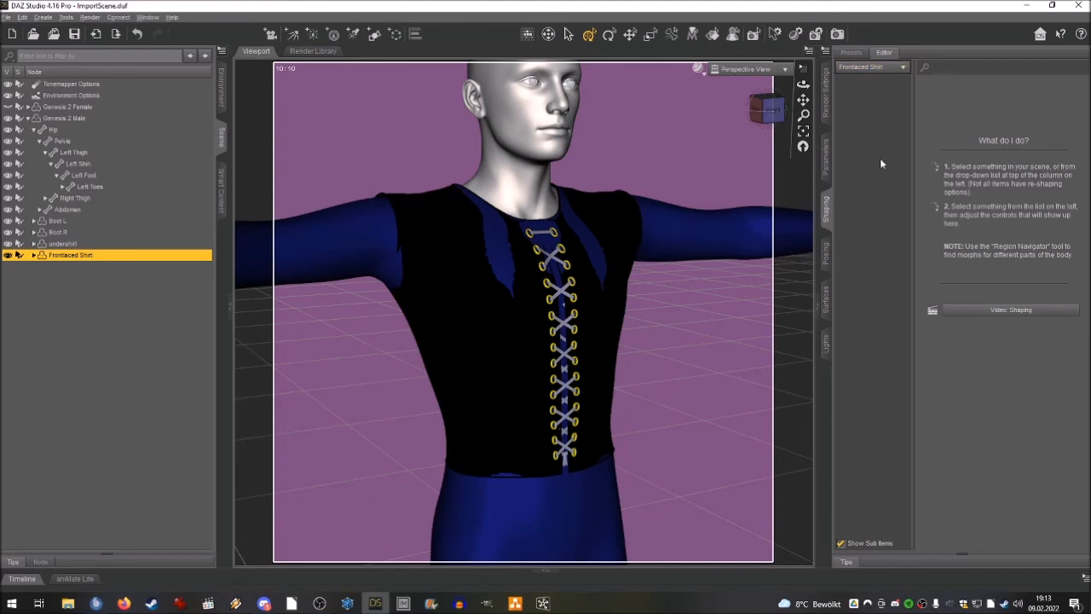
Delete Genesis 2 Male with its clothing from the scene and make the hidden Genesis 2 Female visible.
left_click(64, 107)
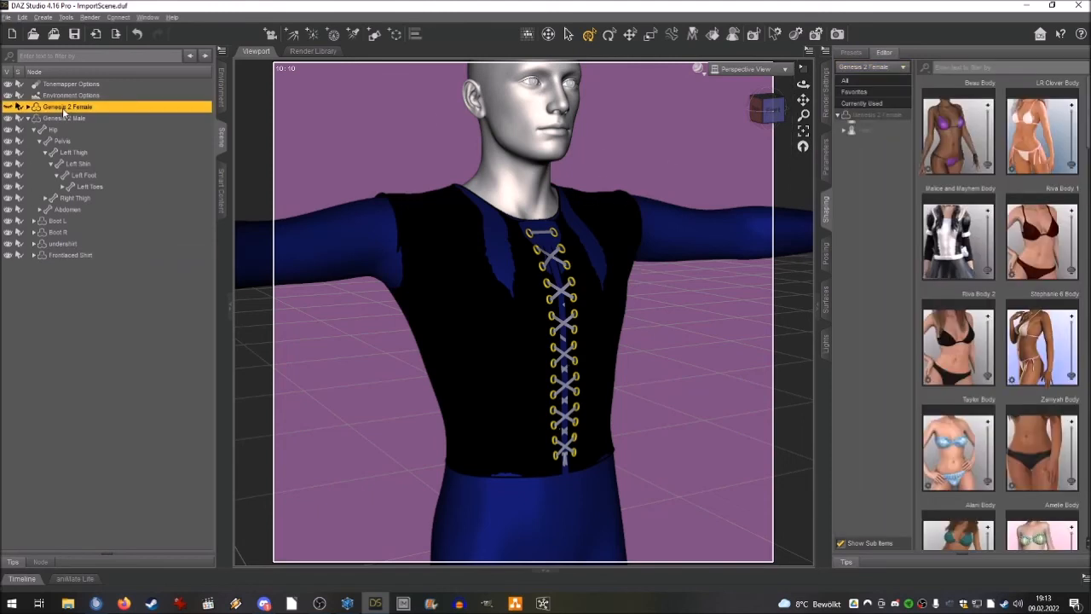
left_click(220, 176)
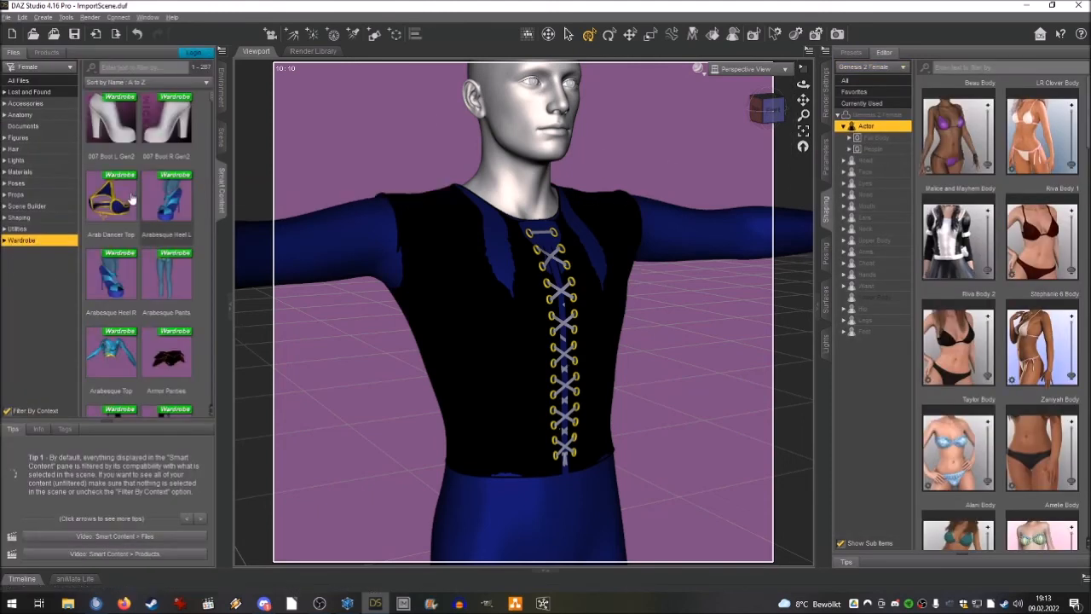
left_click(8, 240)
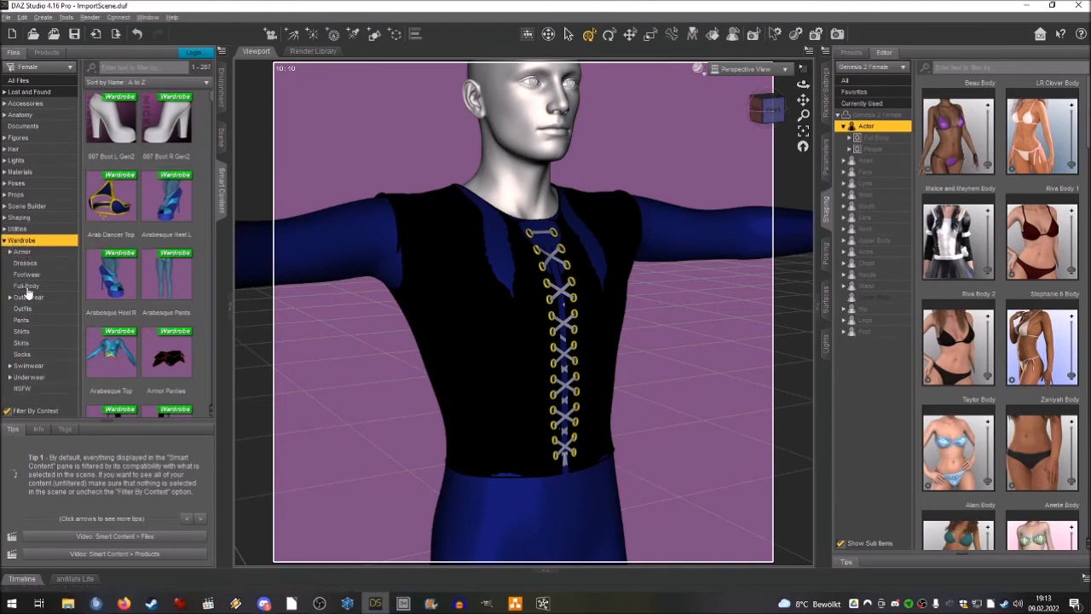
left_click(220, 137)
left_click(53, 118)
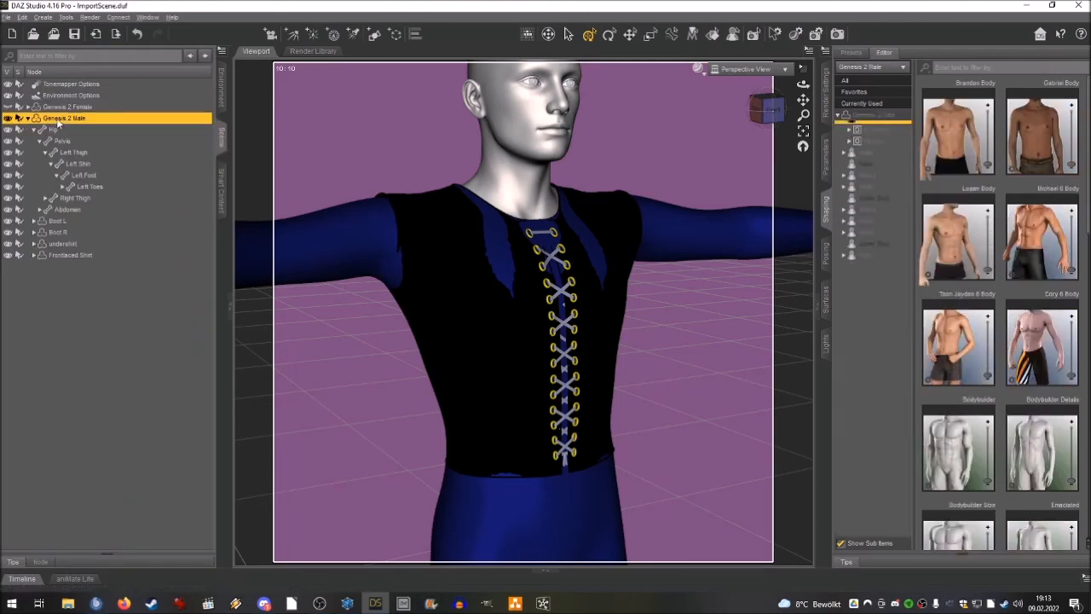
key("Delete")
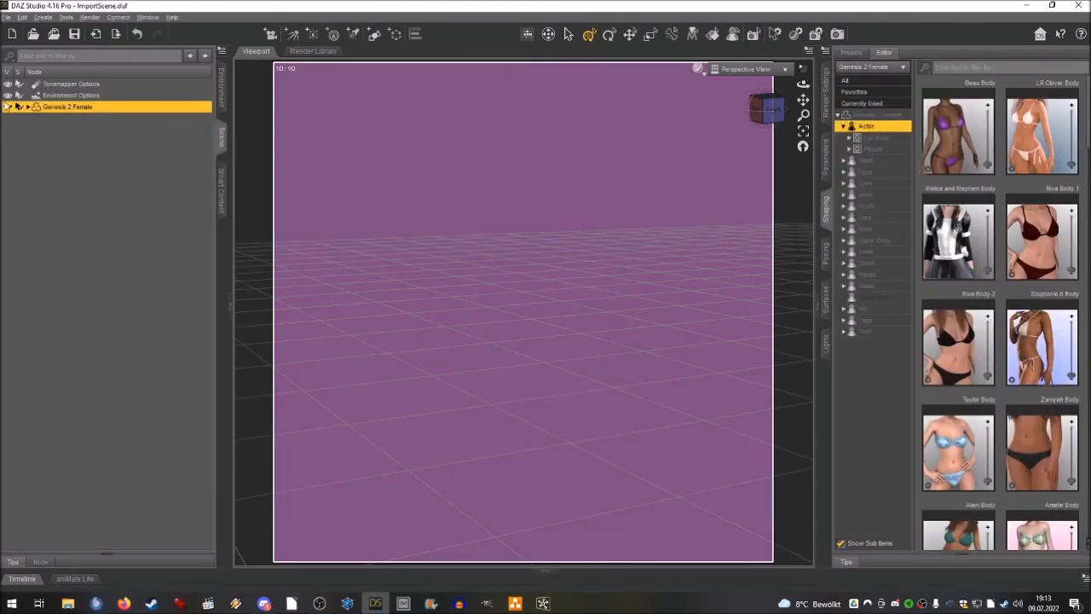
left_click(8, 107)
Add the Bodysuit Cutout from the Full-Body wardrobe category to Genesis 2 Female.
left_click(221, 175)
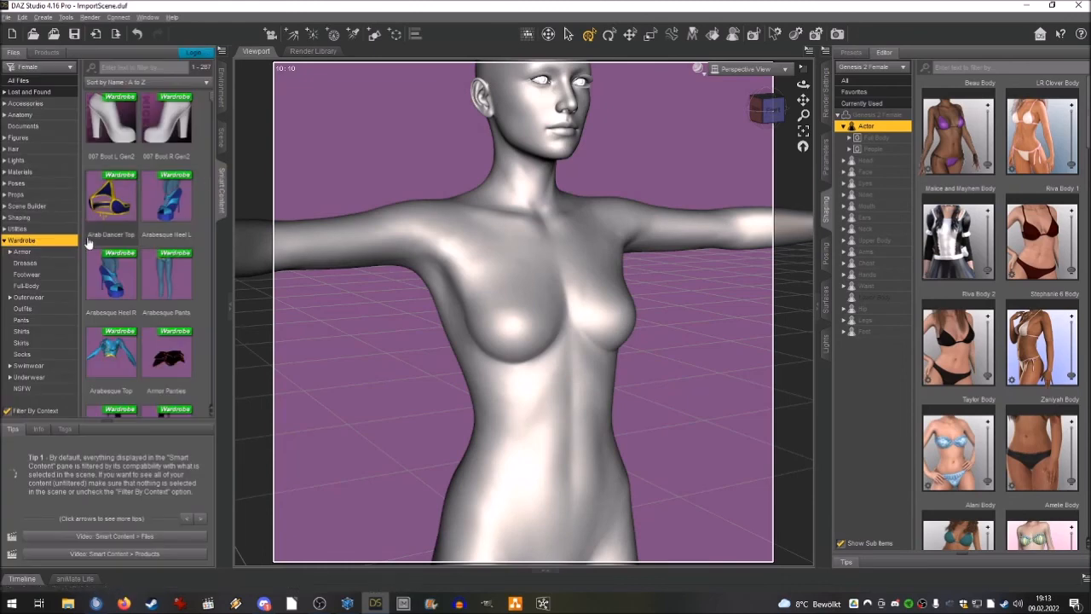
left_click(37, 310)
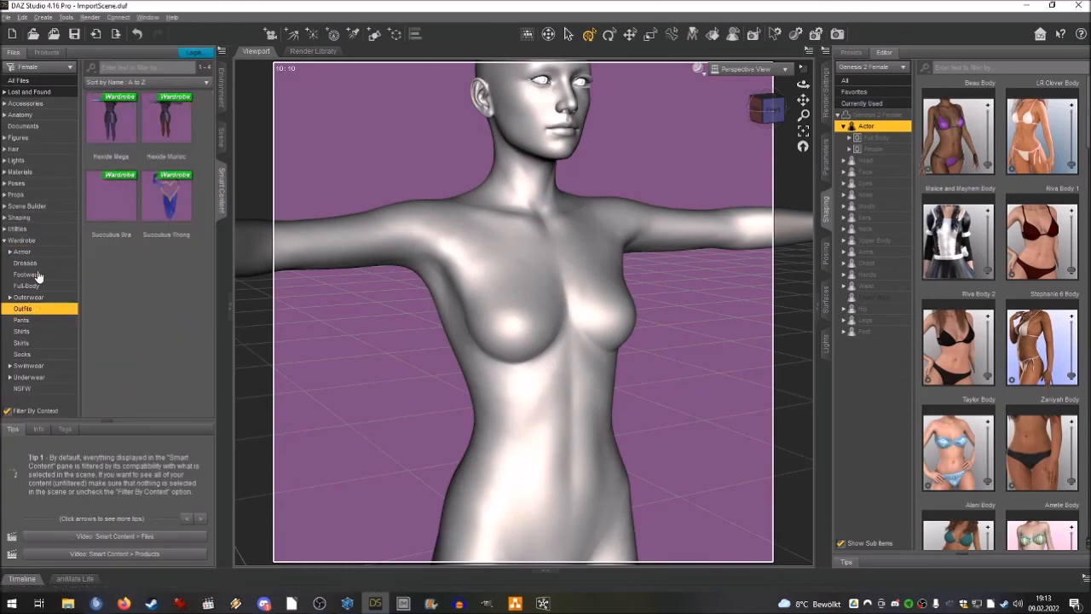
left_click(34, 284)
double_click(111, 119)
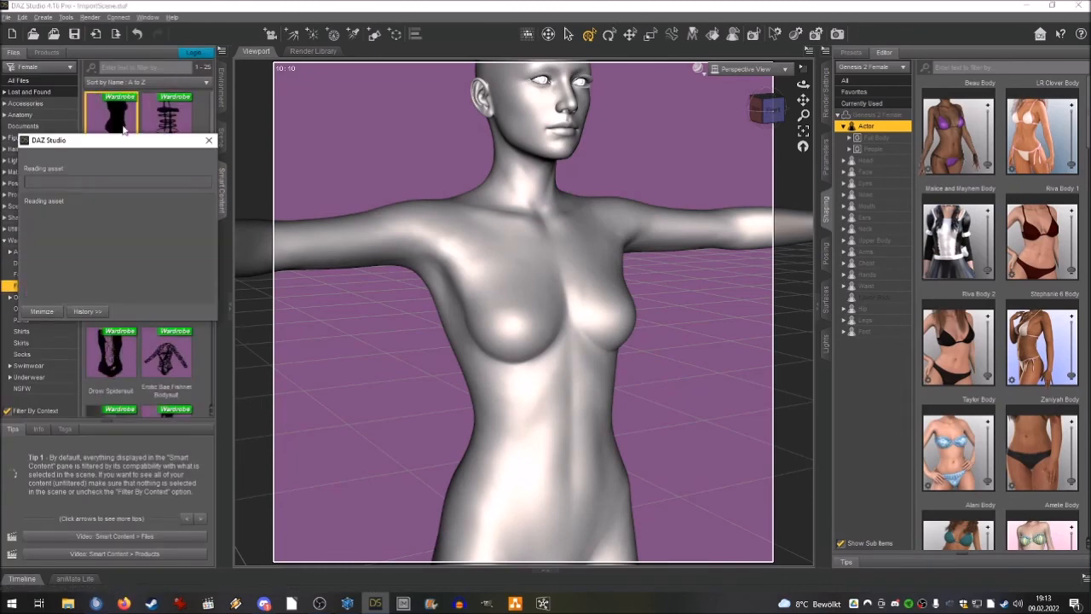
left_click(223, 136)
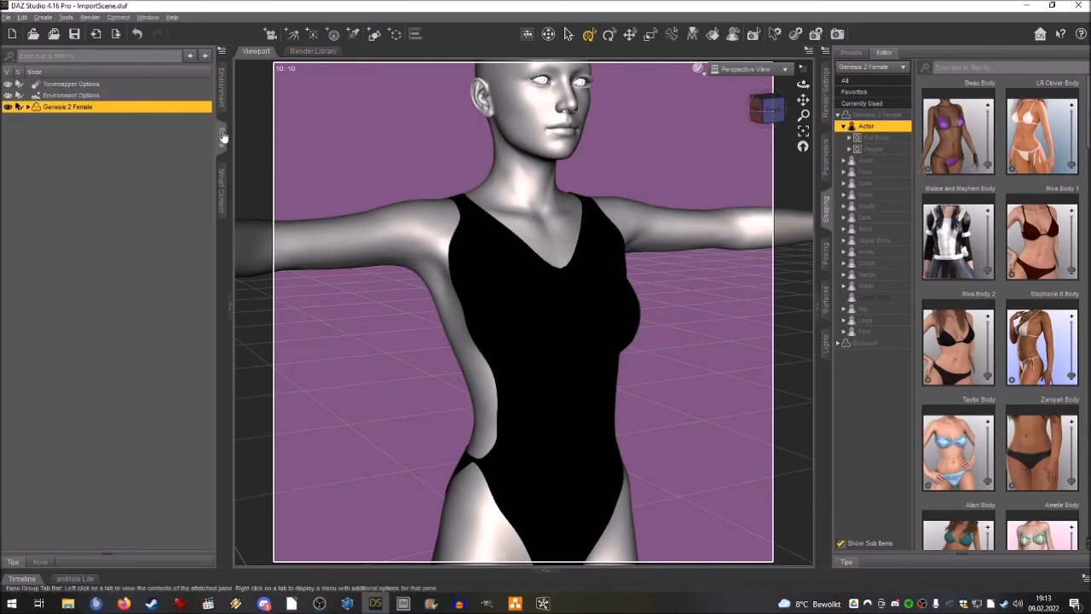
Add the Arab Dancer Top from the Shirts wardrobe category to Genesis 2 Female over the bodysuit.
left_click(221, 190)
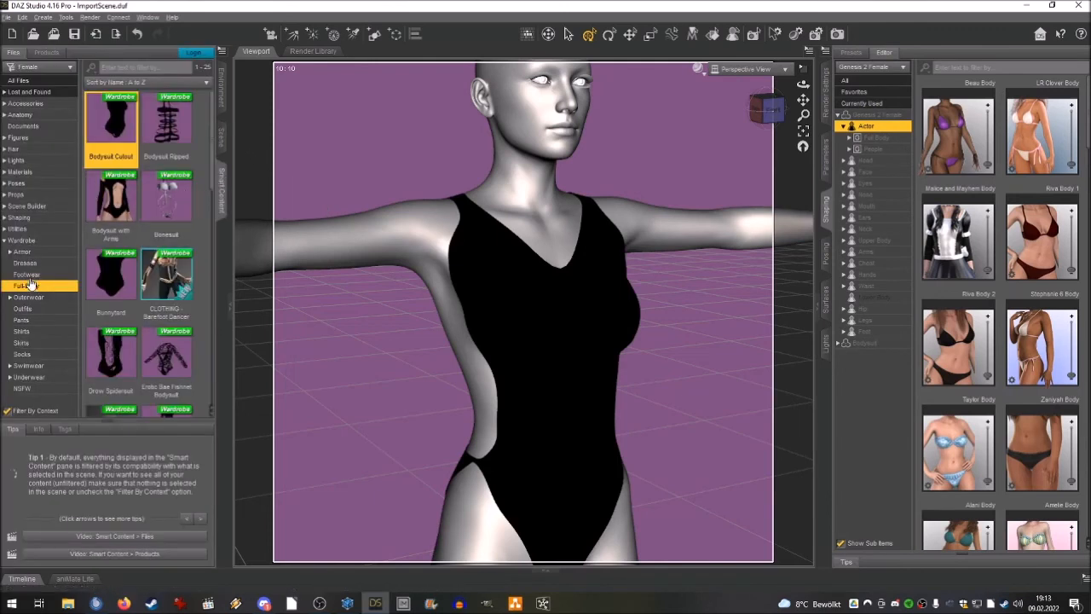
left_click(26, 331)
double_click(111, 124)
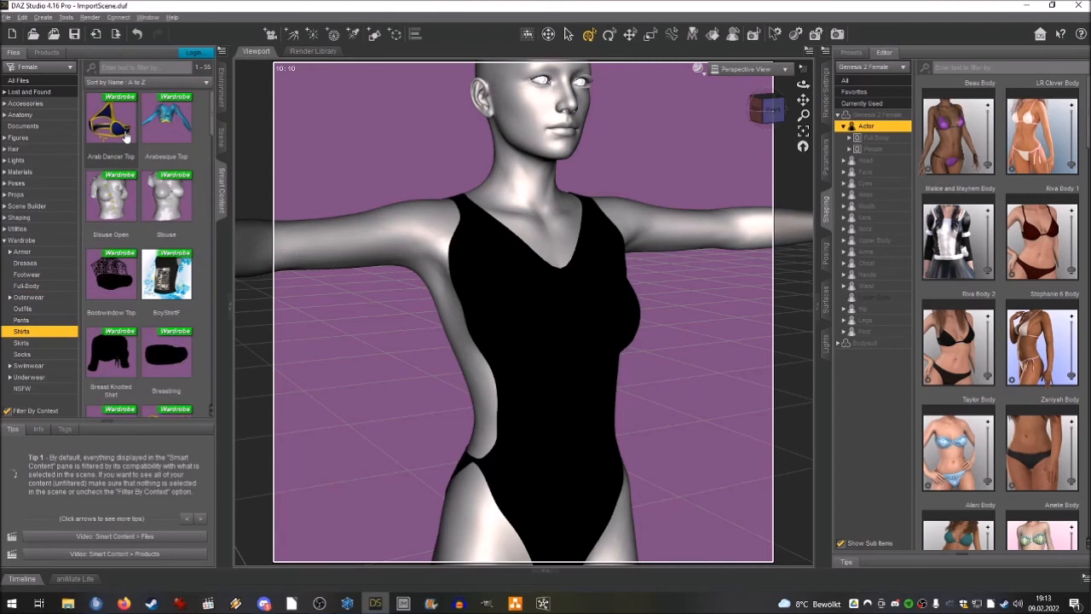
left_click(223, 136)
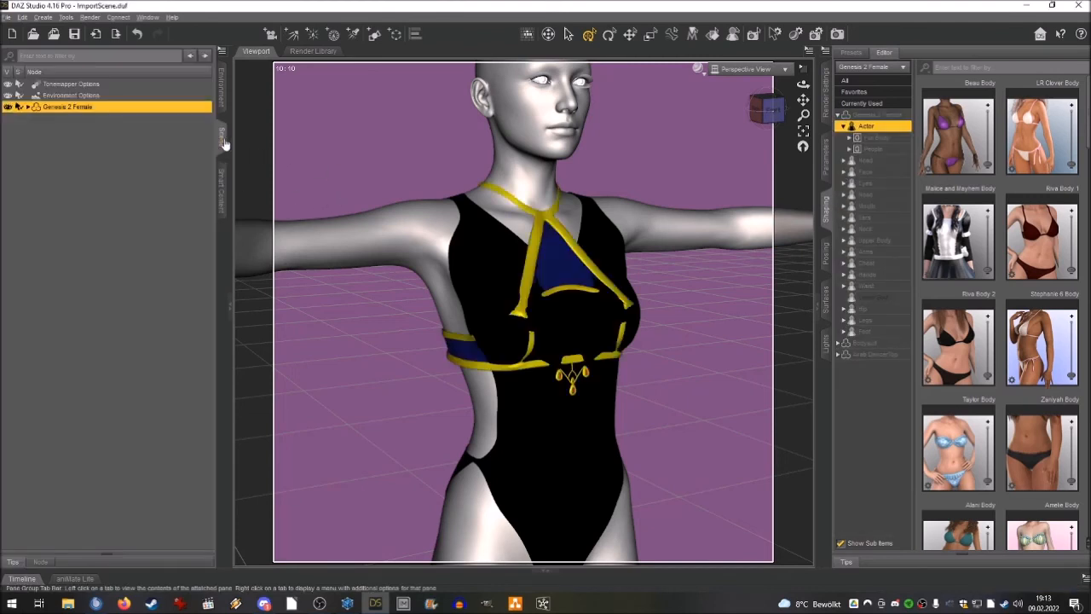
Set the Arab DancerTop's FBMExpandAll shaping morph to 28% and inspect how the top fits over the bodysuit.
left_click(29, 108)
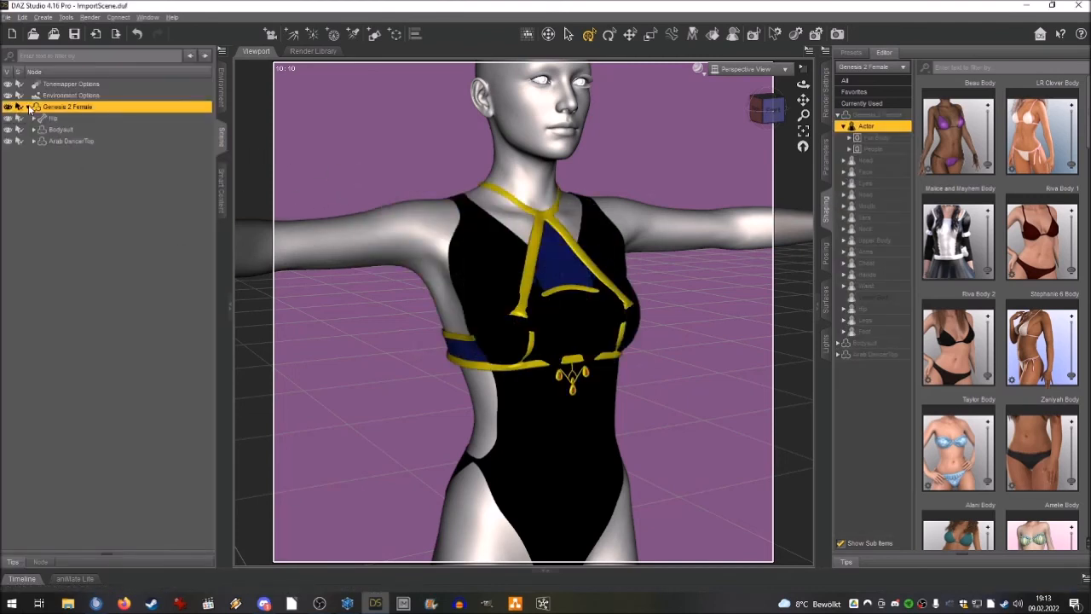
left_click(66, 142)
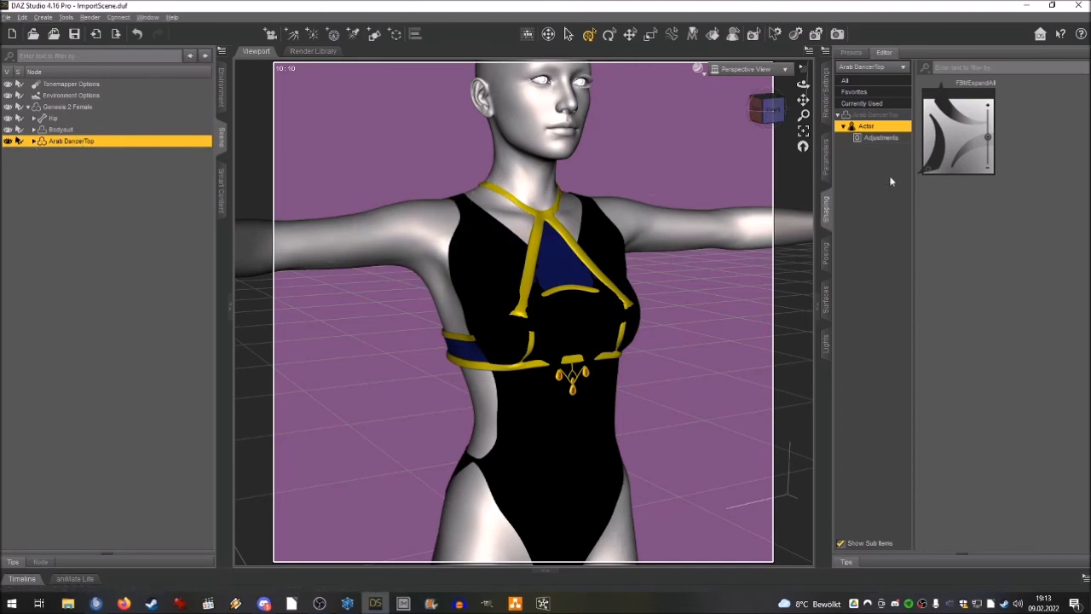
mouse_move(979, 108)
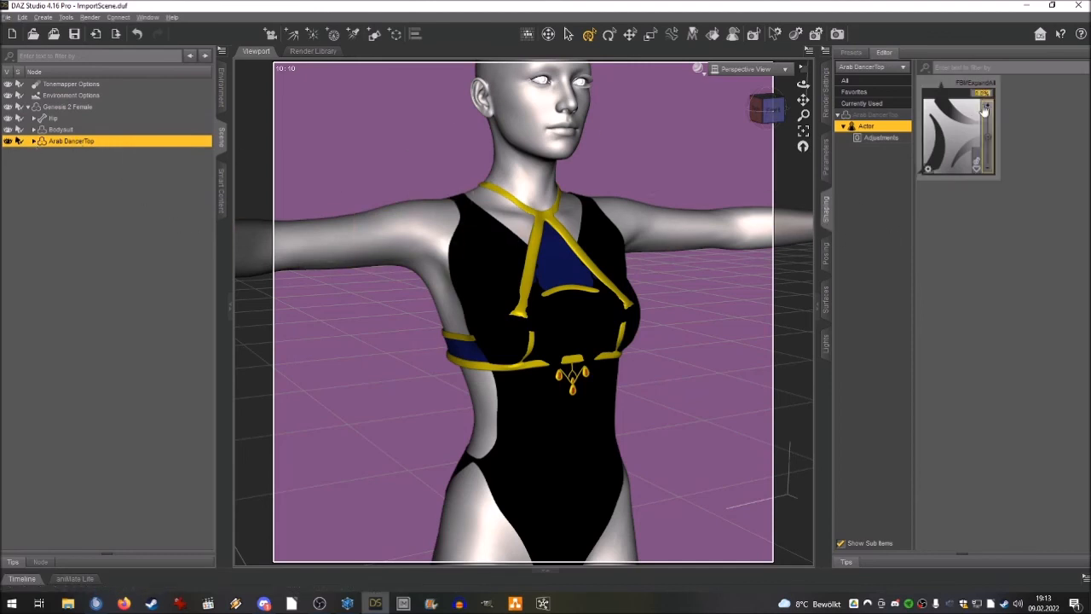
left_click(982, 108)
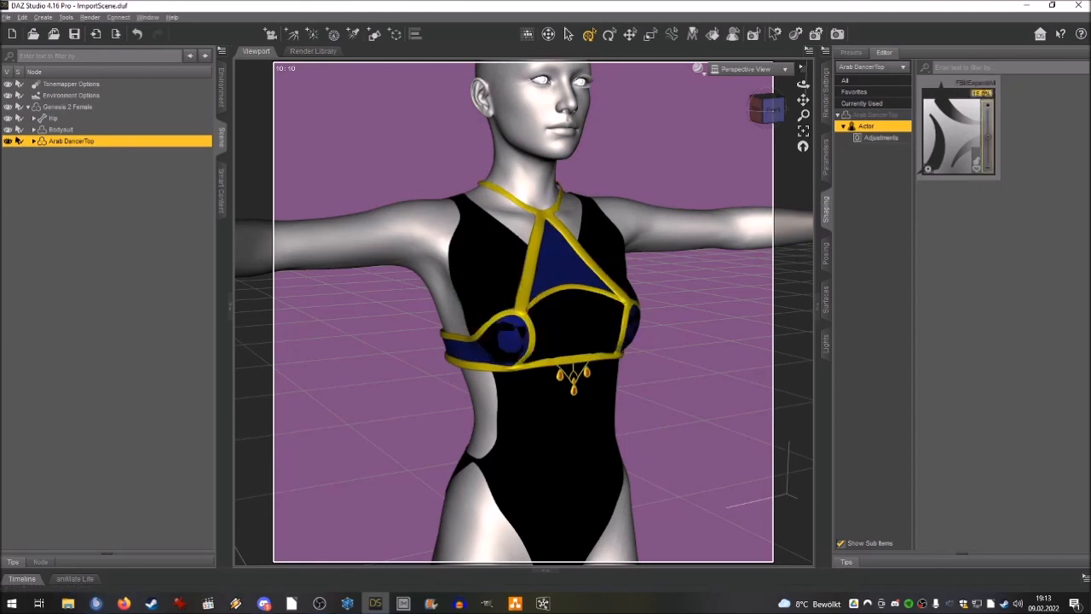
type("25")
key("Return")
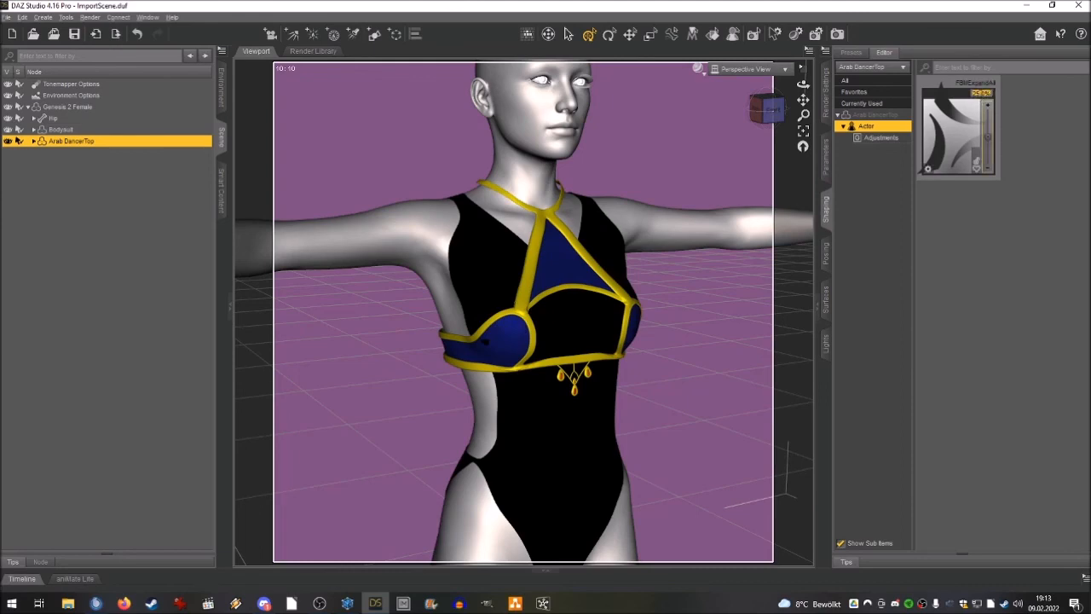
left_click_drag(771, 110, 816, 111)
scroll(653, 142, "up", 3)
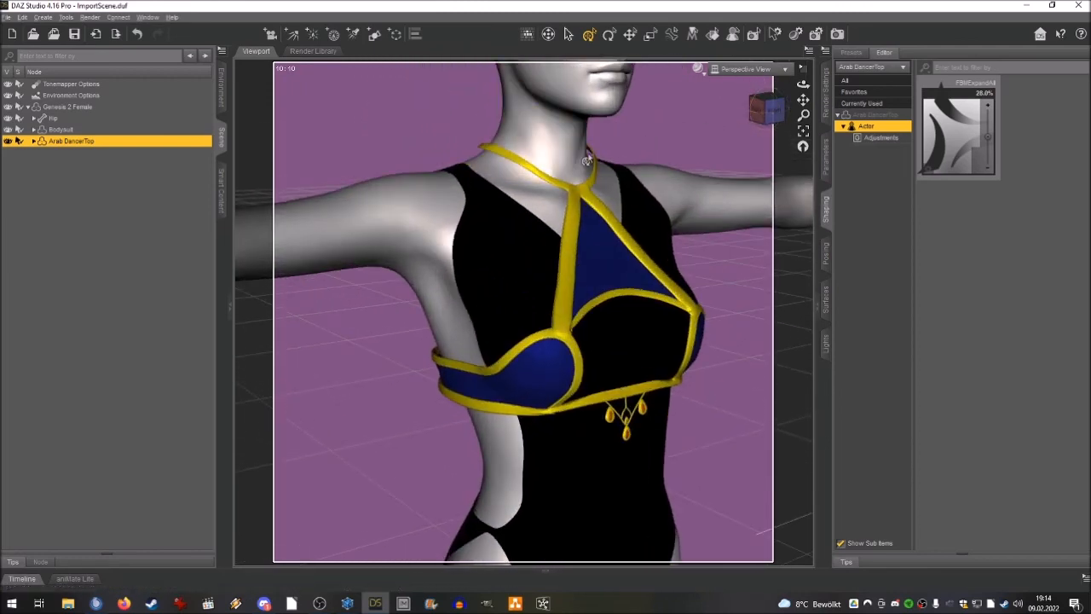
mouse_move(767, 110)
left_mouse_down()
mouse_move(663, 110)
mouse_move(801, 110)
mouse_move(767, 111)
mouse_move(791, 118)
mouse_move(777, 116)
left_mouse_up()
scroll(714, 168, "down", 2)
scroll(709, 150, "down", 2)
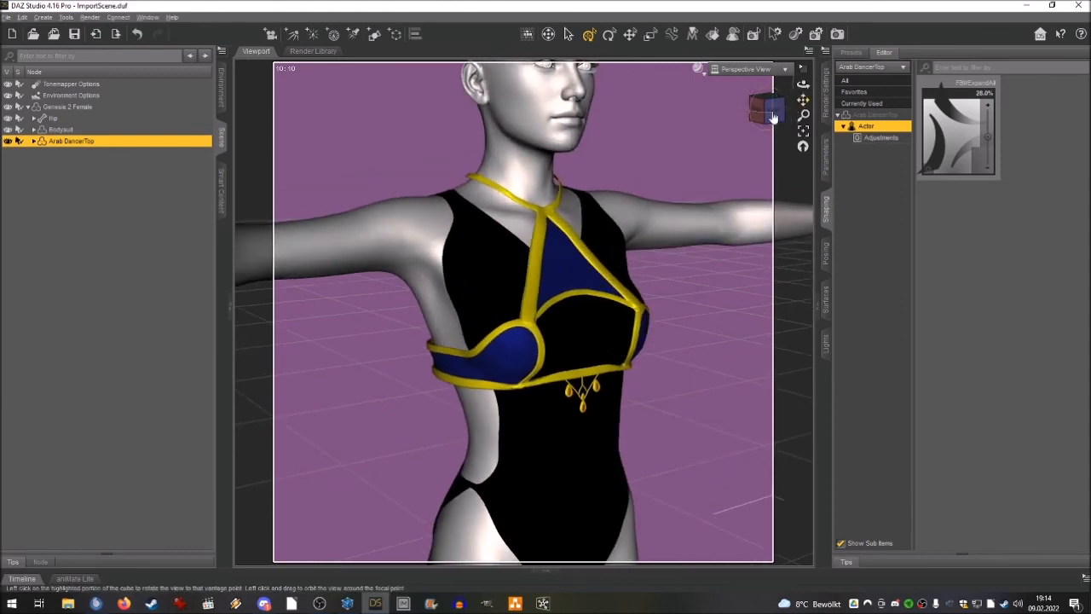